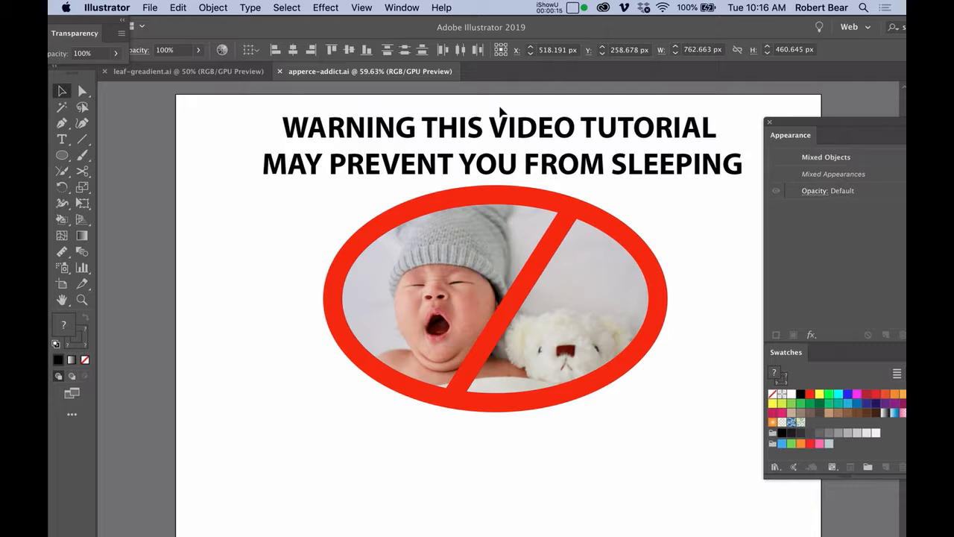
# Step: Delete all the selected artwork from the artboard and save the document
pyautogui.press('Delete')
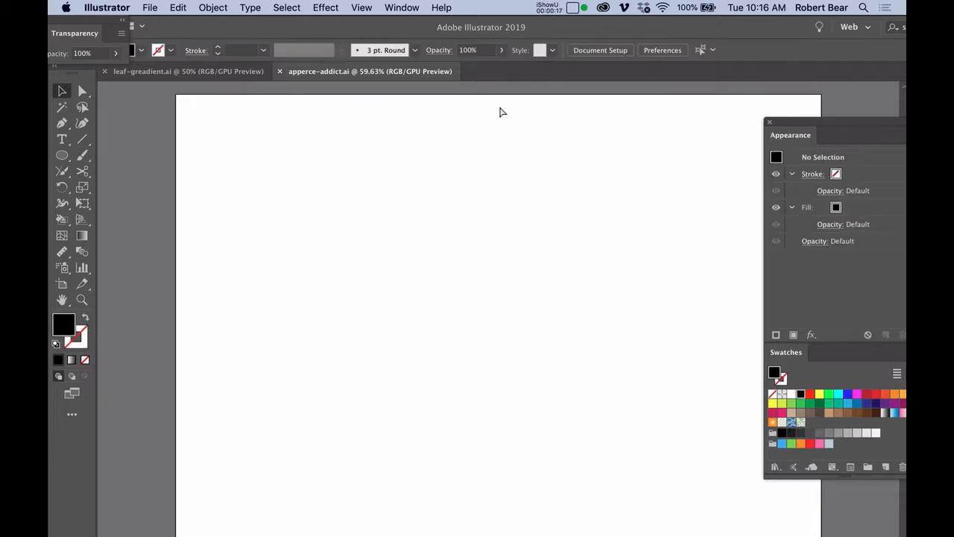
pyautogui.press('super+s')
# Step: Draw a circle about 200 px wide near the upper middle of the artboard, with a bright green fill and no stroke
pyautogui.press('l')
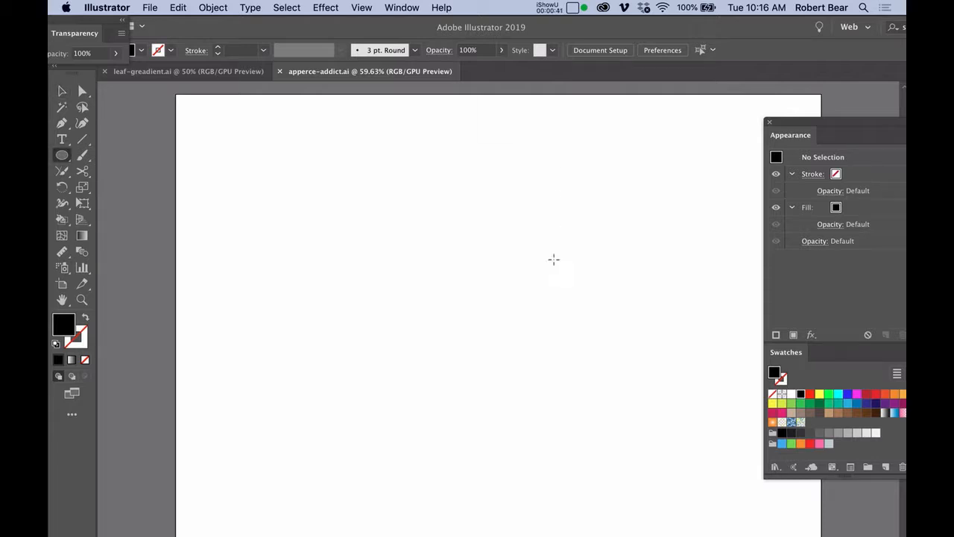
pyautogui.press('x')
pyautogui.press('x')
pyautogui.click(829, 393)
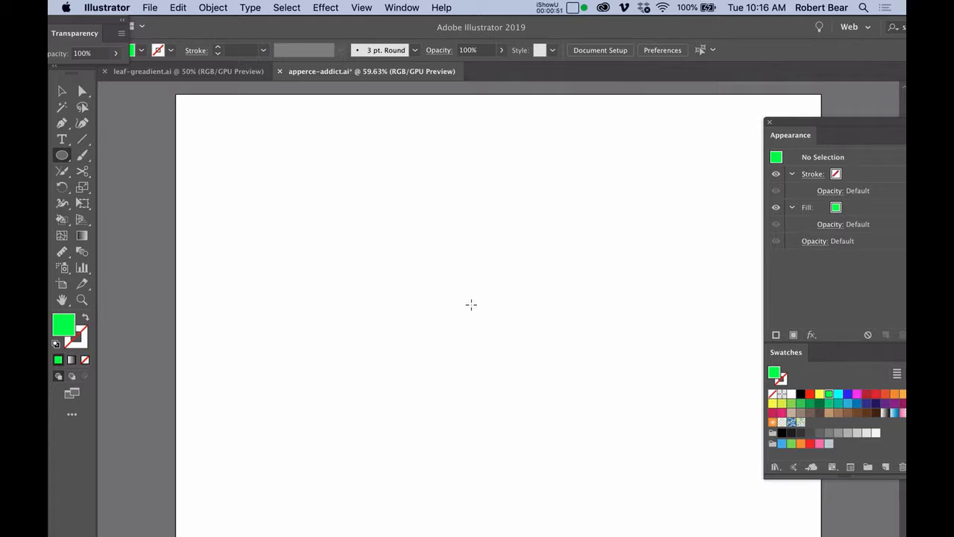
pyautogui.press('a')
pyautogui.press('l')
pyautogui.moveTo(467, 274)
pyautogui.mouseDown()
pyautogui.moveTo(524, 325)
pyautogui.moveTo(594, 365)
pyautogui.moveTo(530, 318)
pyautogui.moveTo(512, 286)
pyautogui.mouseUp()
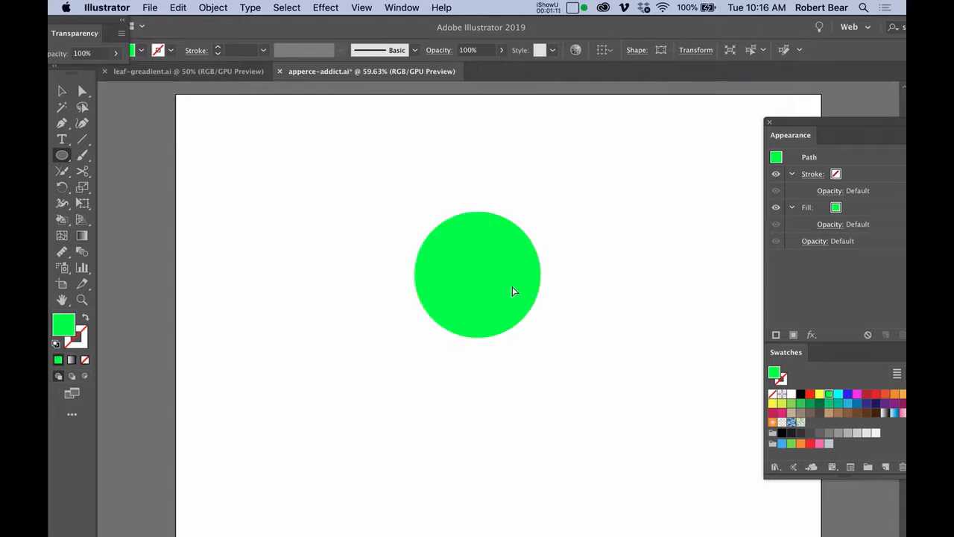
pyautogui.moveTo(512, 291); pyautogui.dragTo(512, 291)
# Step: Select the green circle's top and bottom anchor points and set the keyboard increment to 10 px
pyautogui.moveTo(445, 192); pyautogui.dragTo(504, 360)
pyautogui.press('super+k')
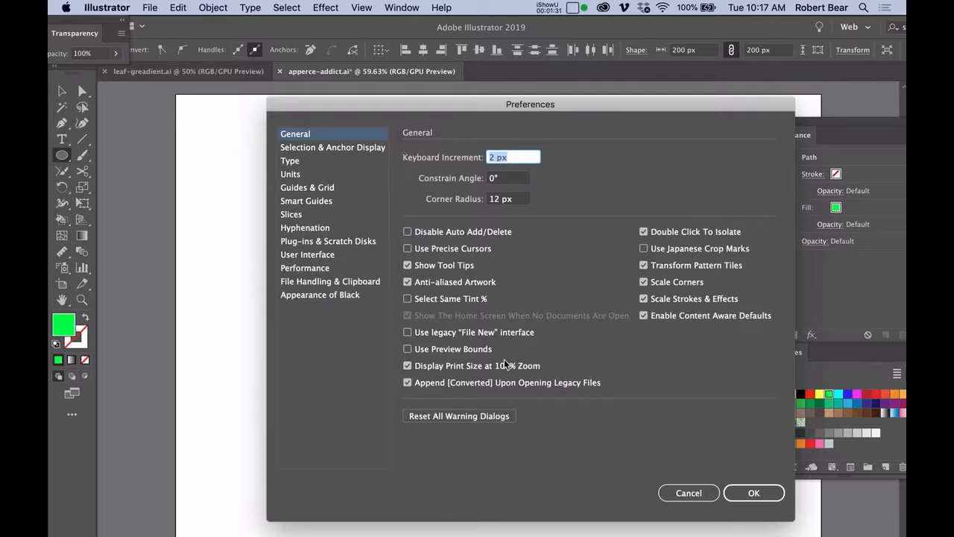
pyautogui.write('10')
pyautogui.press('Return')
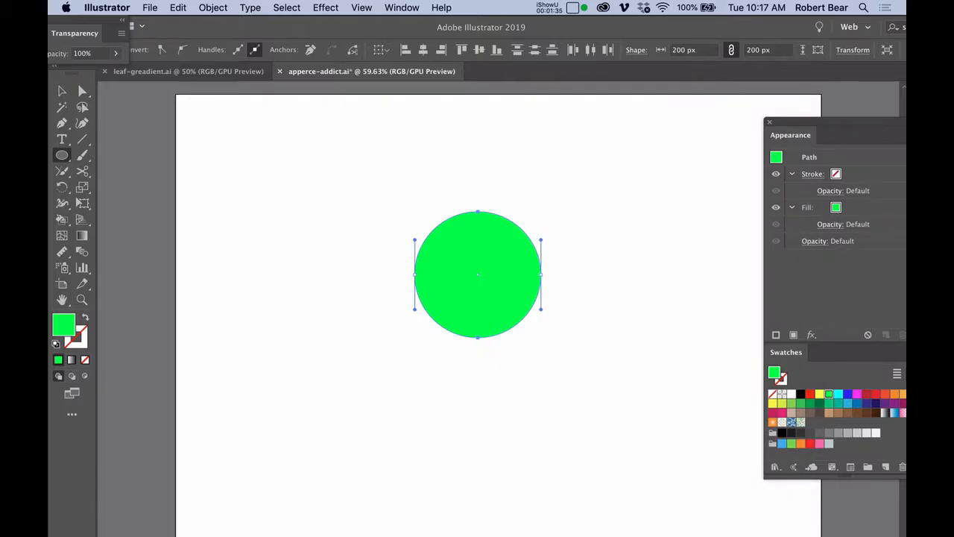
# Step: Nudge the selected anchor points straight up until the circle becomes an arrowhead with an inward-curving base
pyautogui.press('Up')
pyautogui.press('Up')
pyautogui.press('Up')
pyautogui.press('Up')
pyautogui.press('Up')
pyautogui.press('Up')
pyautogui.press('Up')
pyautogui.press('Up')
pyautogui.press('Up')
pyautogui.press('Up')
pyautogui.press('Up')
pyautogui.press('Up')
pyautogui.press('Up')
pyautogui.press('Up')
pyautogui.press('Up')
pyautogui.press('Up')
pyautogui.press('Up')
pyautogui.press('Up')
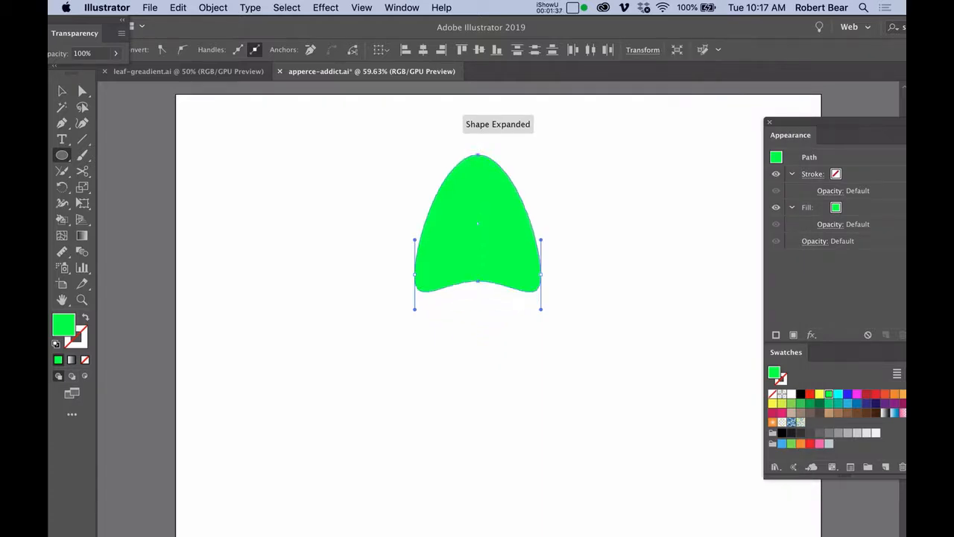
pyautogui.press('Up')
pyautogui.press('Up')
pyautogui.press('Up')
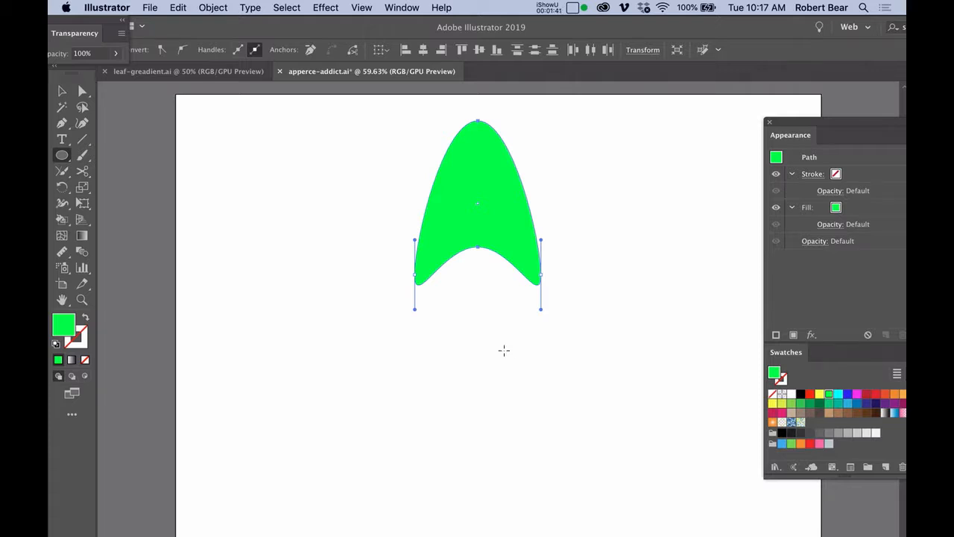
# Step: Try placing a 36 px by 36 px circle below the green arrowhead
pyautogui.click(498, 250)
pyautogui.press('l')
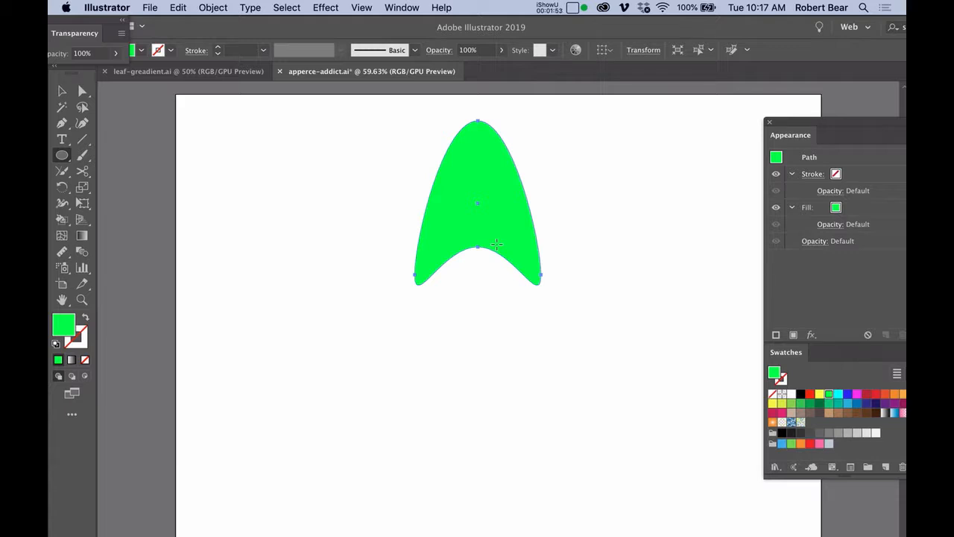
pyautogui.click(477, 302)
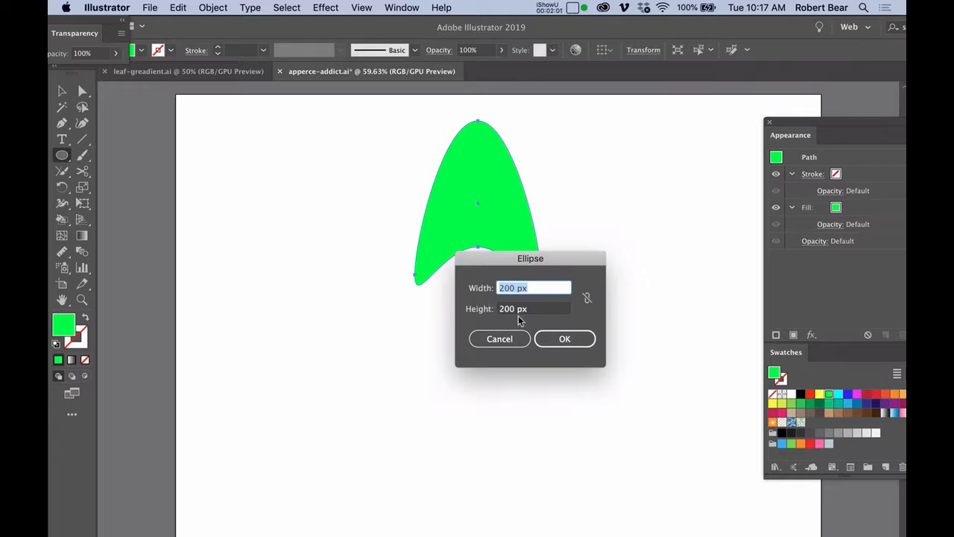
pyautogui.write('36')
pyautogui.press('Tab')
pyautogui.write('3')
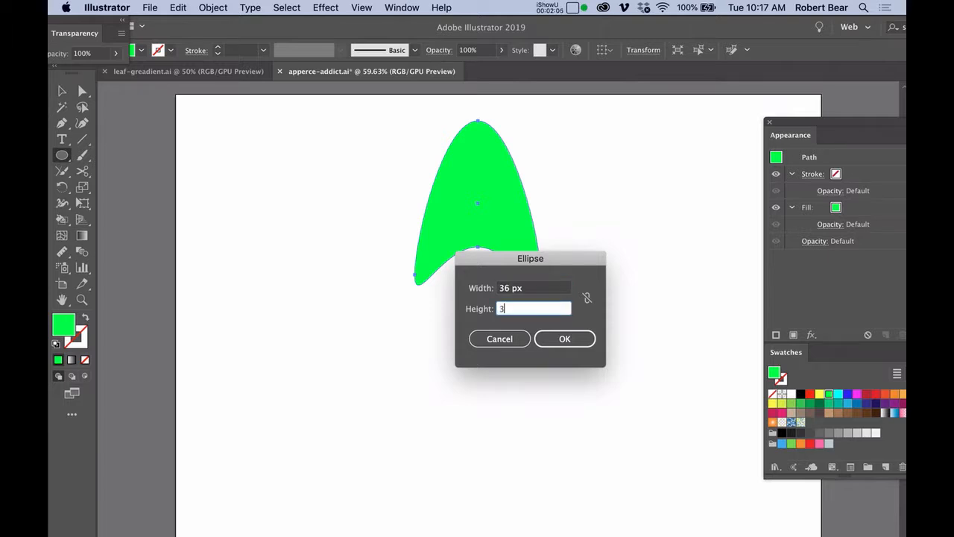
pyautogui.write('6')
pyautogui.press('Return')
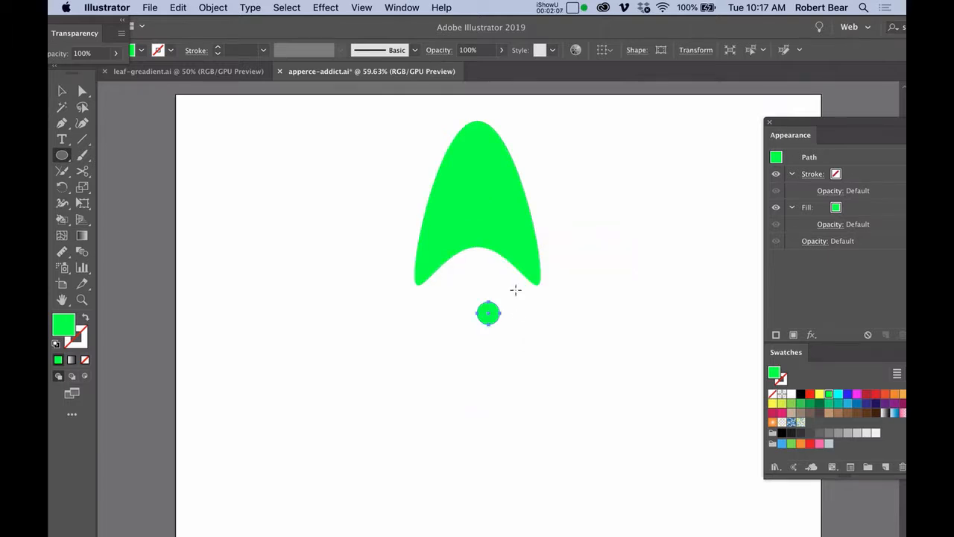
pyautogui.press('Delete')
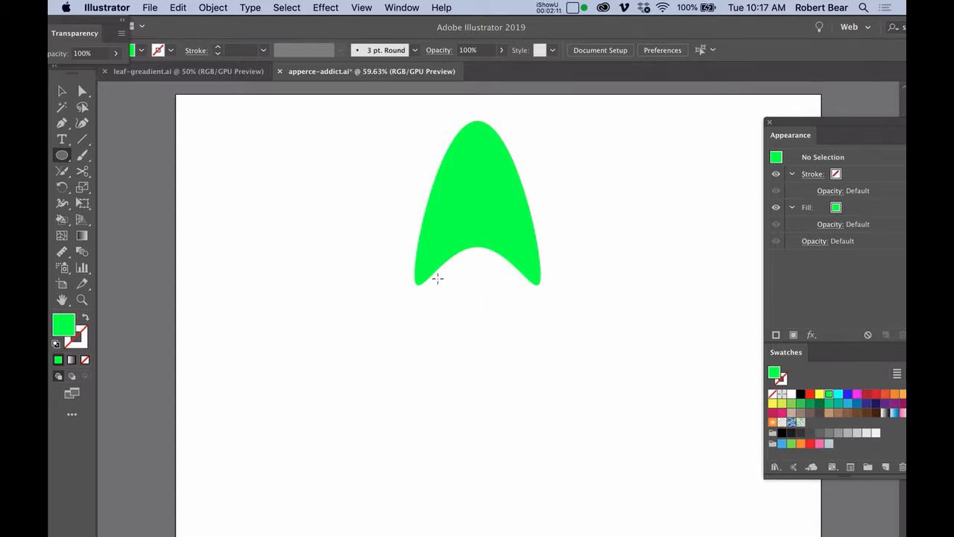
# Step: Show the rulers and place a vertical guide through the centre of the green arrowhead
pyautogui.press('super+r')
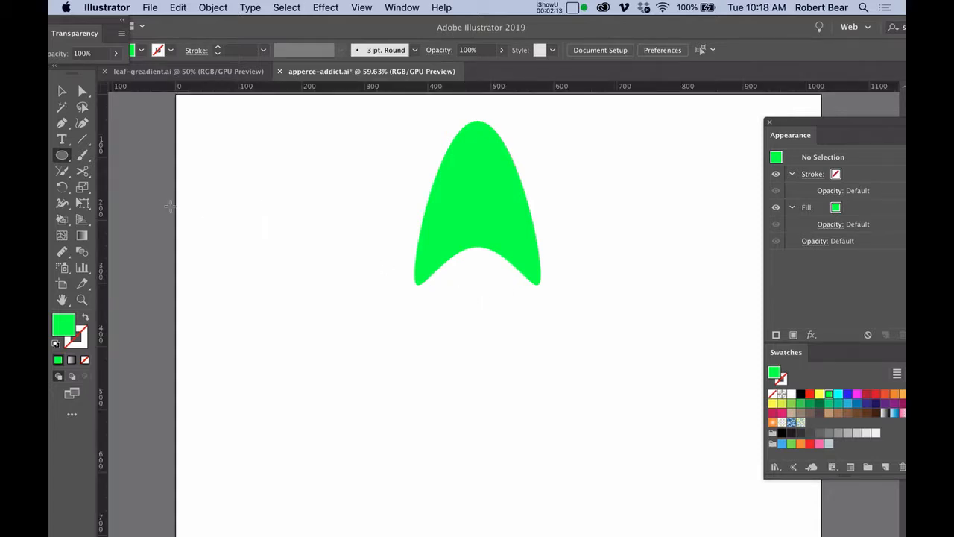
pyautogui.moveTo(109, 232); pyautogui.dragTo(479, 247)
pyautogui.moveTo(481, 248); pyautogui.dragTo(482, 247)
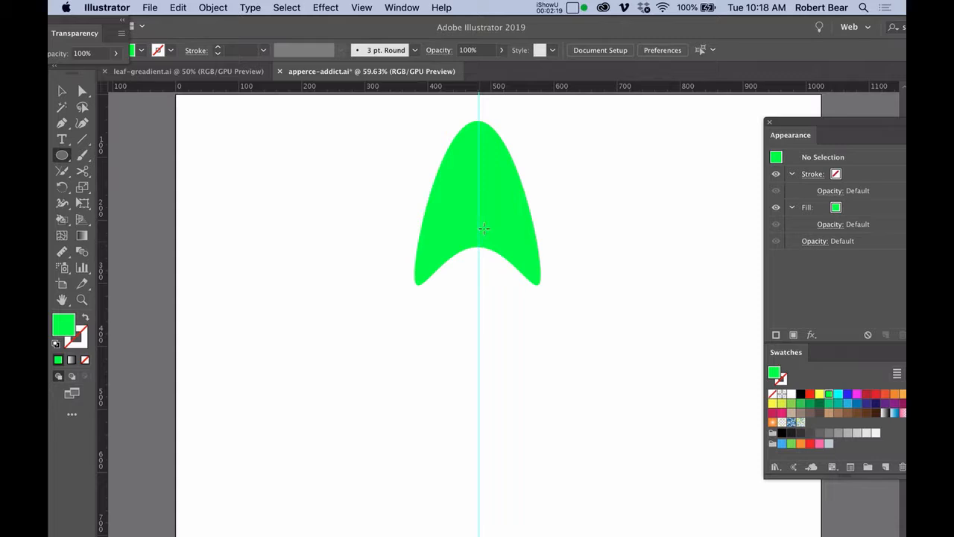
pyautogui.click(485, 233)
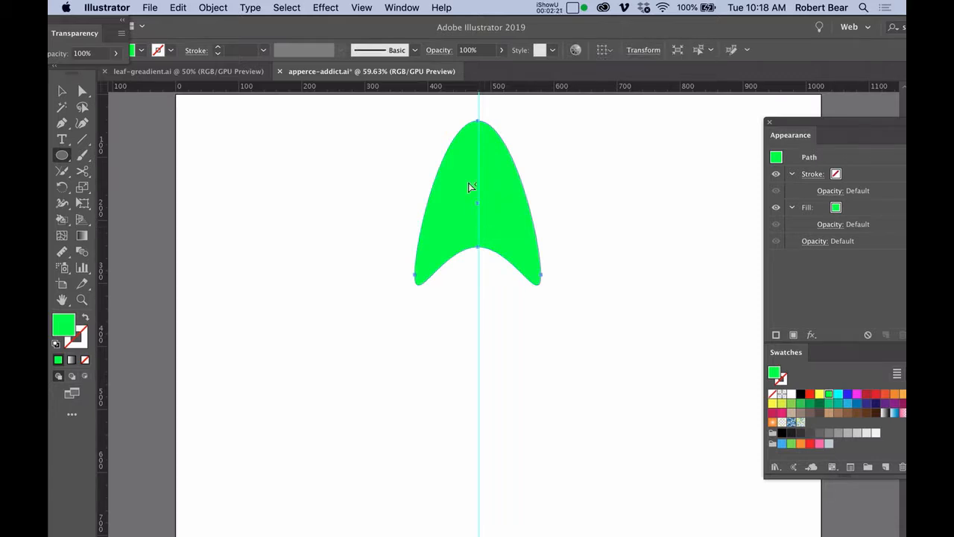
# Step: Place a horizontal guide just below the arrowhead's lower tips and save the document
pyautogui.press('super+s')
pyautogui.moveTo(426, 90); pyautogui.dragTo(456, 285)
pyautogui.press('super+s')
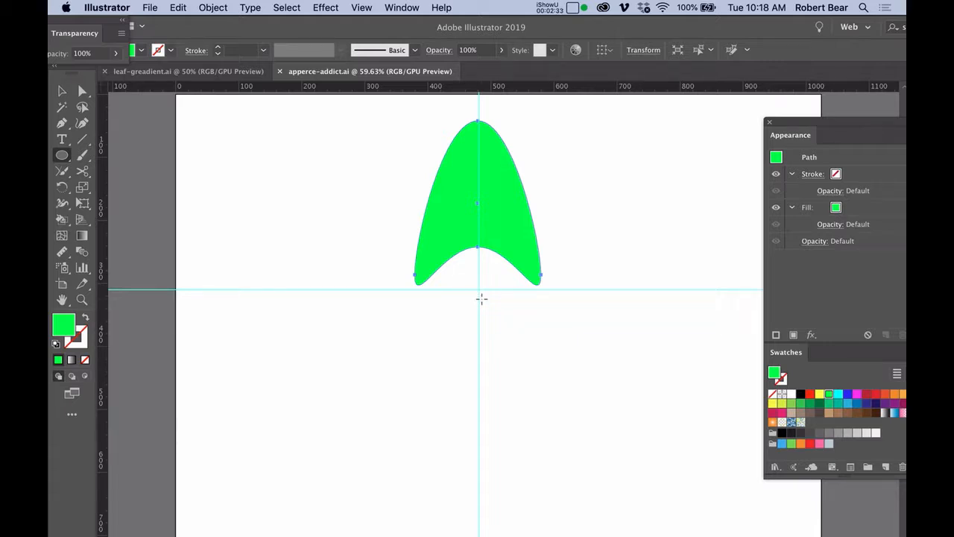
# Step: Draw a black circle about 60 px wide centred on the guide intersection and duplicate it straight down along the vertical guide
pyautogui.moveTo(479, 290); pyautogui.dragTo(498, 305)
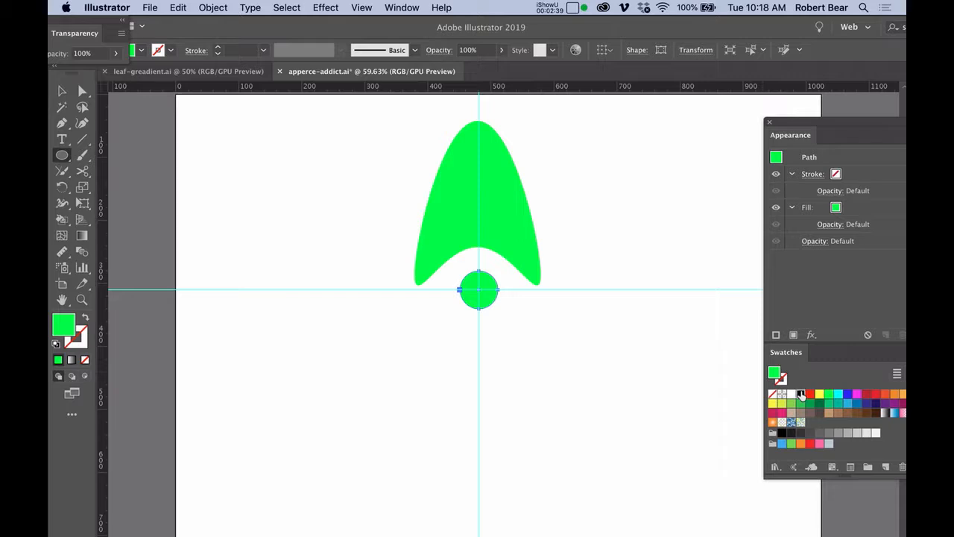
pyautogui.click(800, 395)
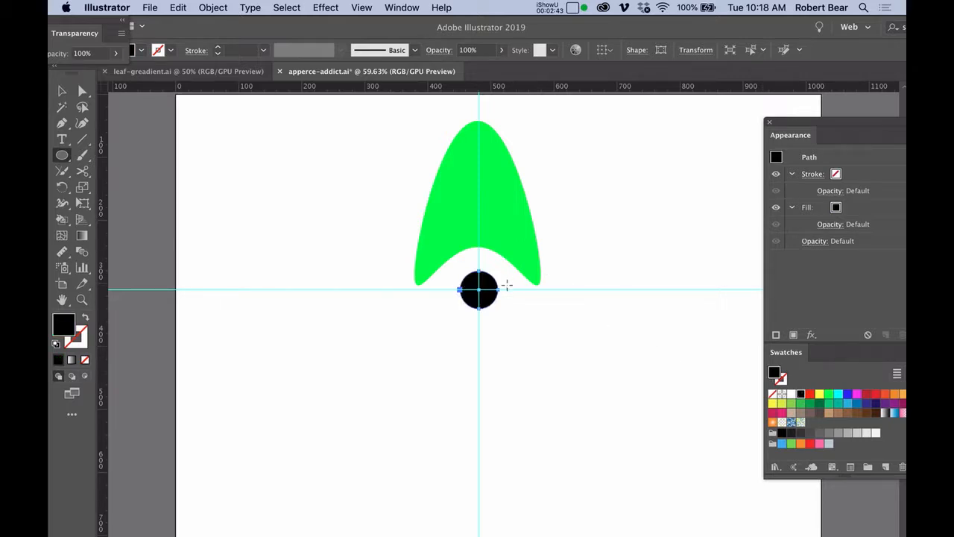
pyautogui.moveTo(492, 303); pyautogui.dragTo(492, 381)
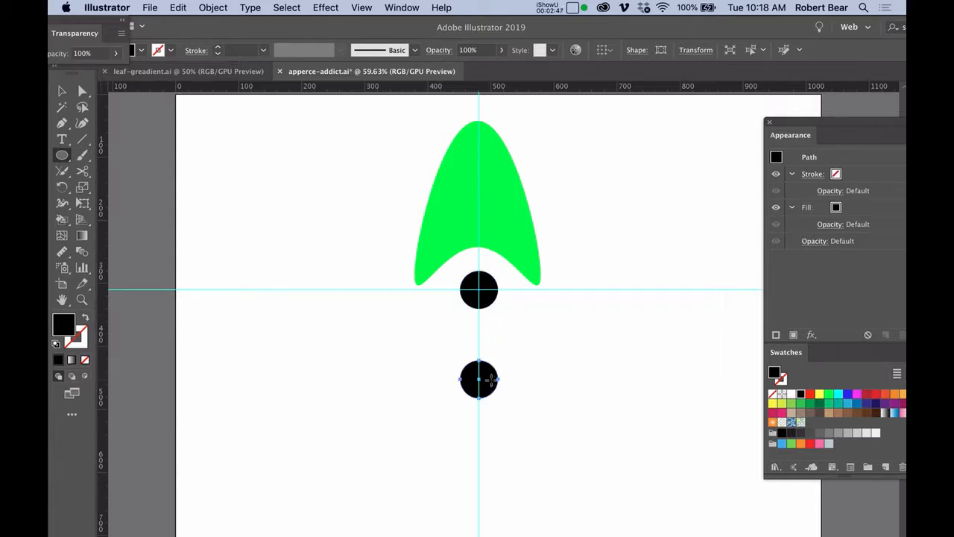
# Step: Scale the lower black circle uniformly to 20% and deselect it
pyautogui.press('s')
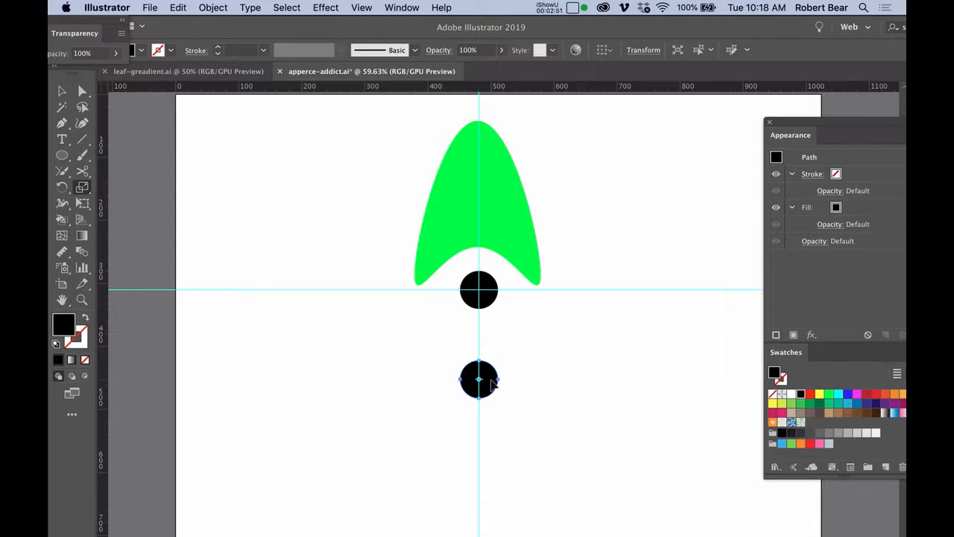
pyautogui.press('Return')
pyautogui.write('50')
pyautogui.press('Return')
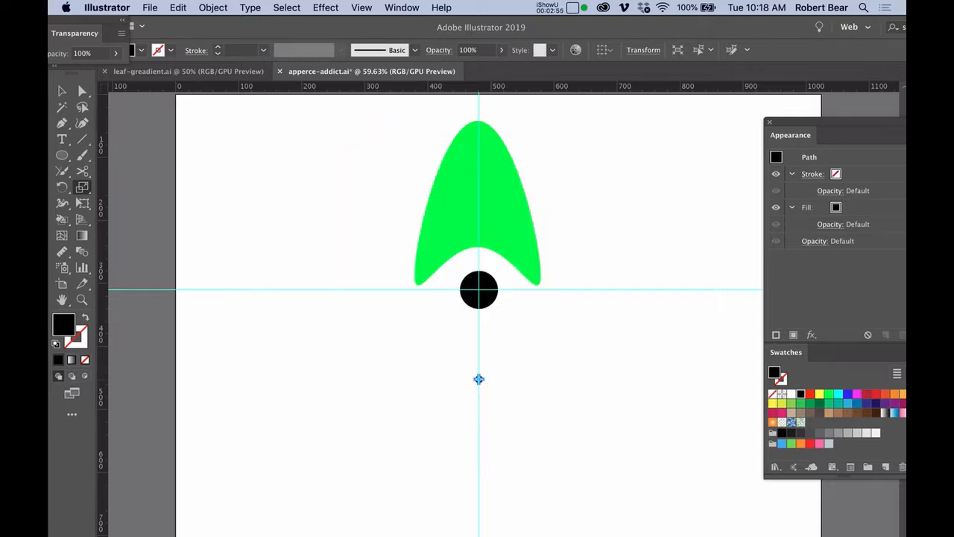
pyautogui.press('super+shift+a')
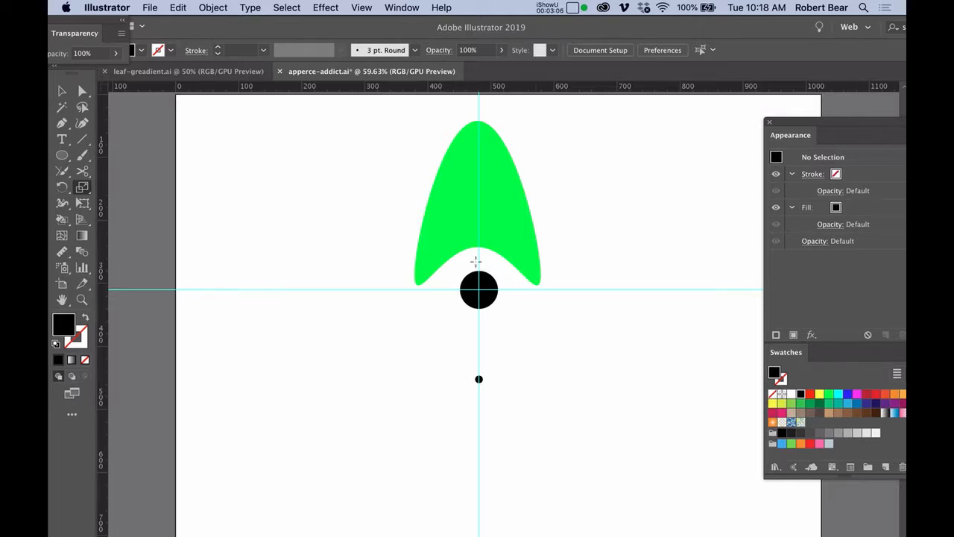
# Step: Group the green arrowhead with both black circles and deselect the group
pyautogui.click(288, 7)
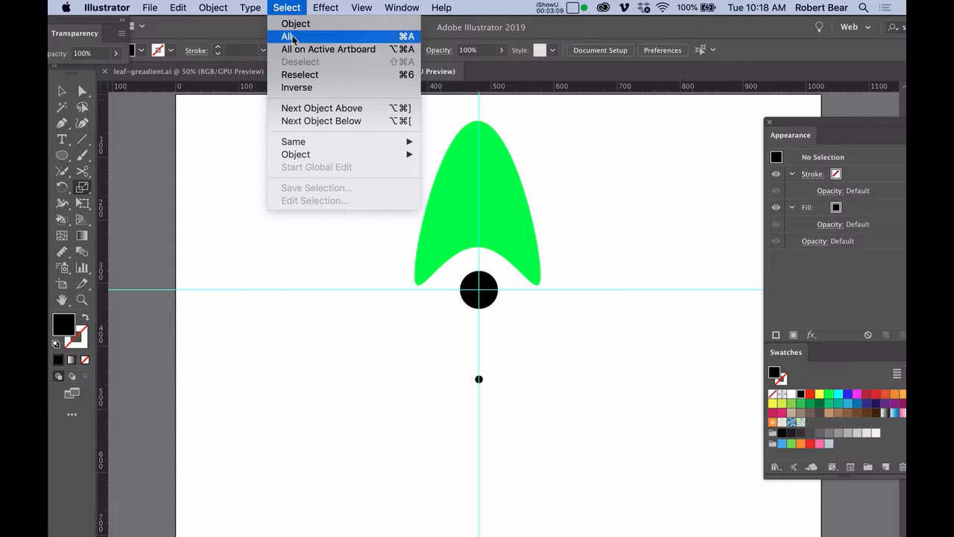
pyautogui.click(292, 36)
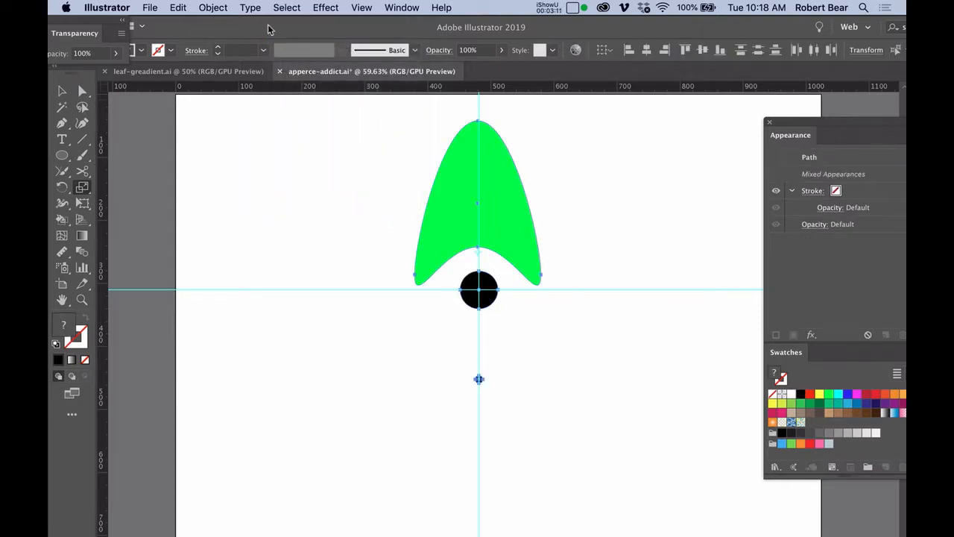
pyautogui.click(213, 8)
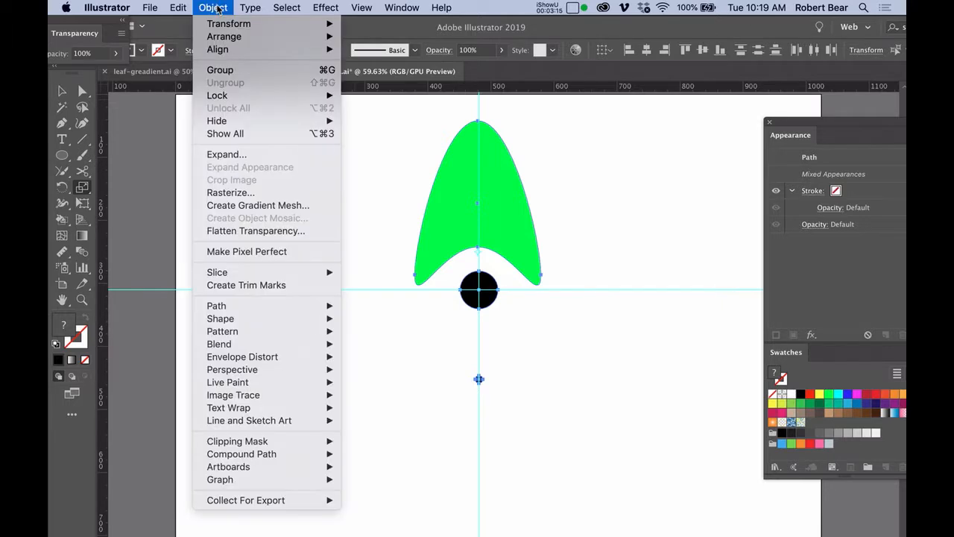
pyautogui.click(233, 71)
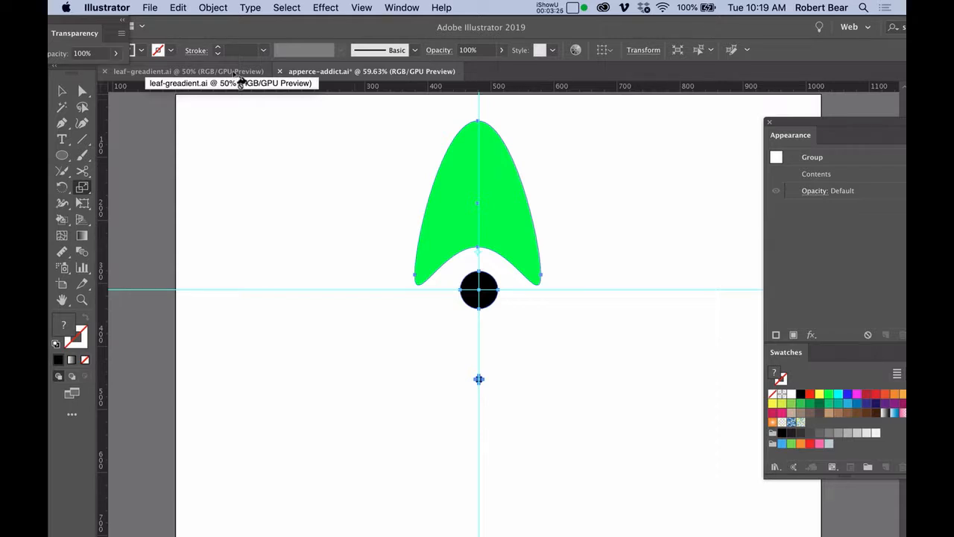
pyautogui.click(566, 166)
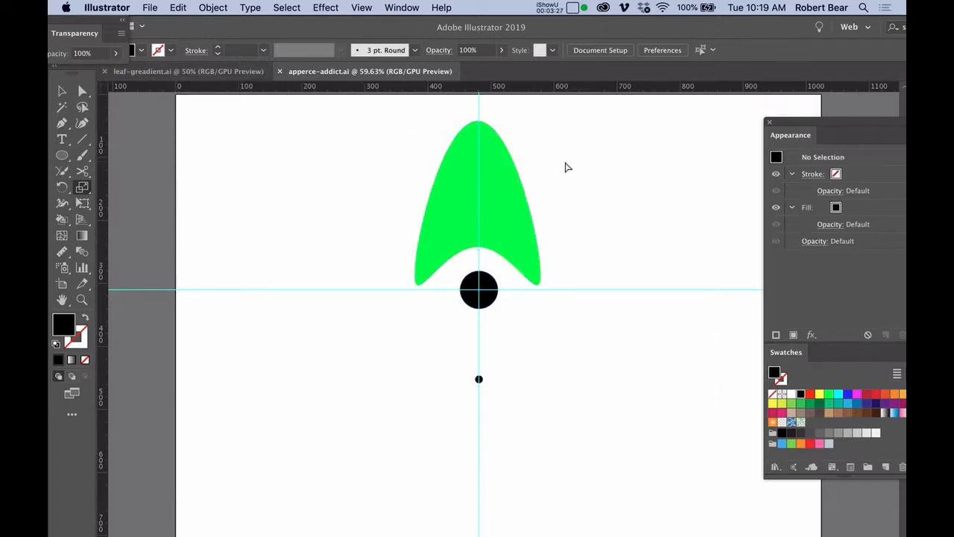
pyautogui.click(546, 184)
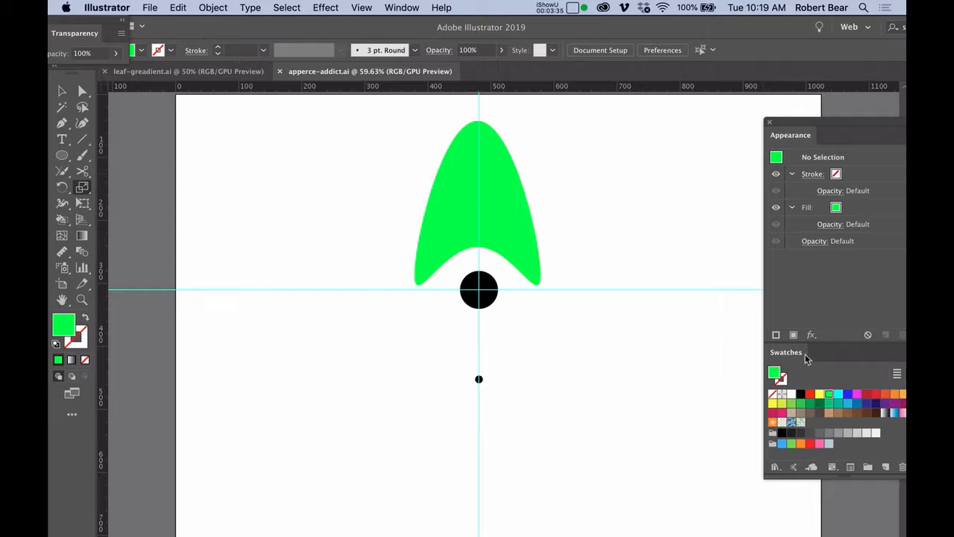
pyautogui.click(404, 9)
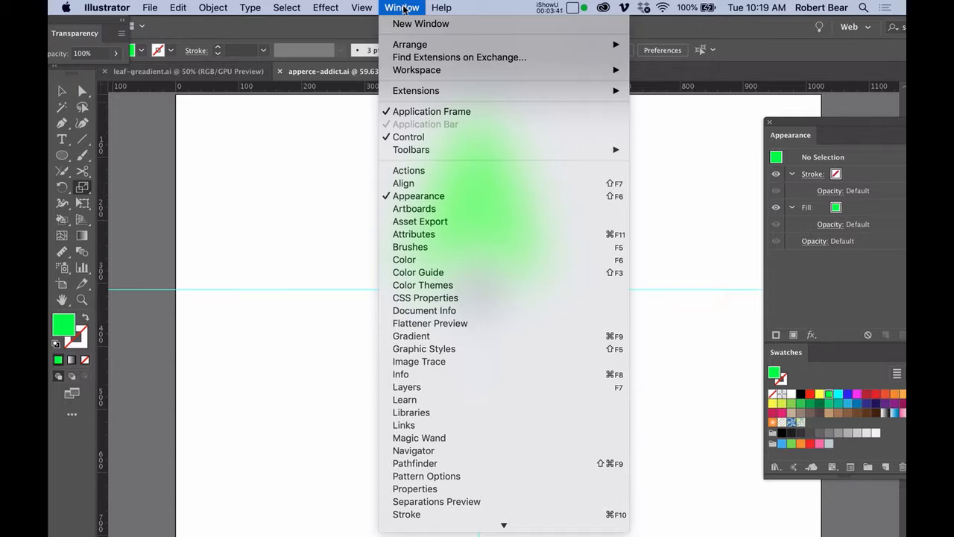
pyautogui.click(404, 9)
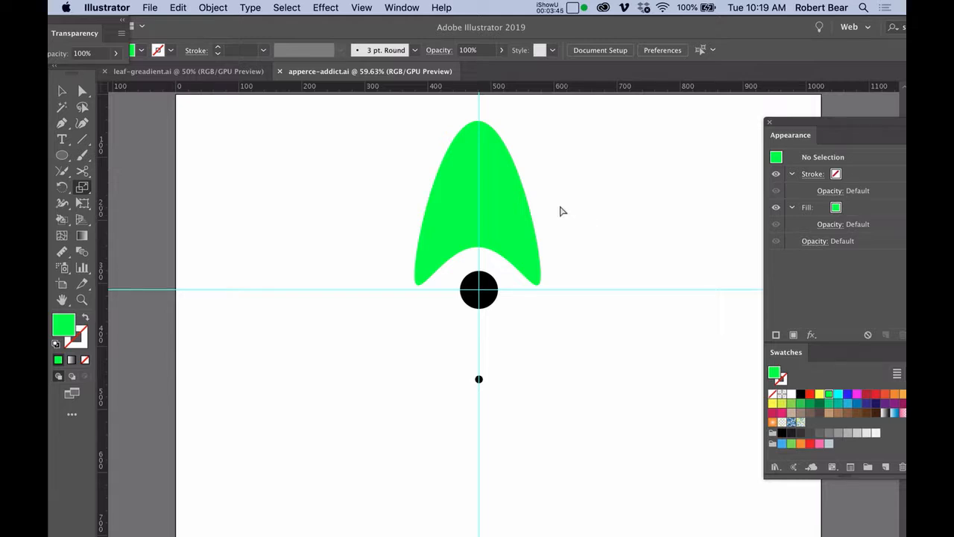
# Step: Scale the whole group uniformly to 80%
pyautogui.press('super+a')
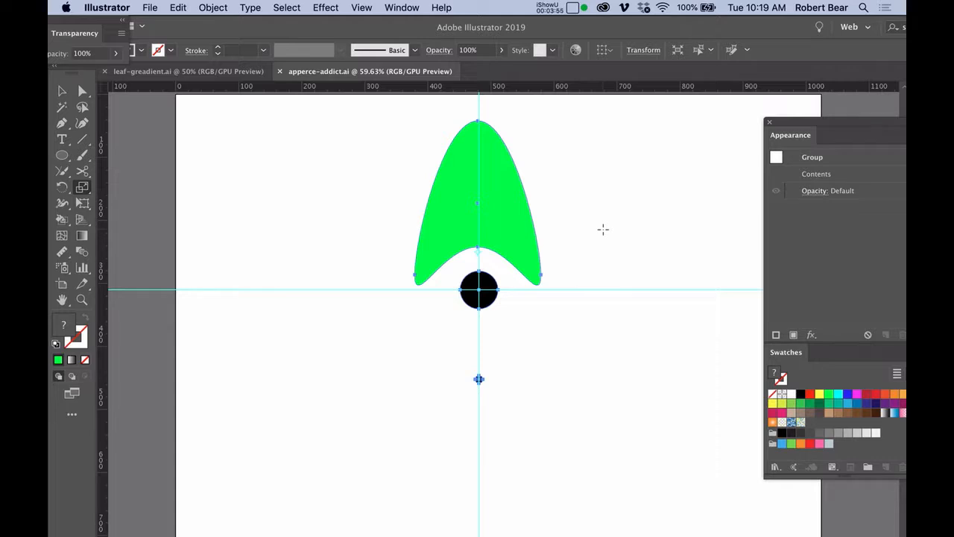
pyautogui.keyDown('alt'); pyautogui.click(604, 229); pyautogui.keyUp('alt')
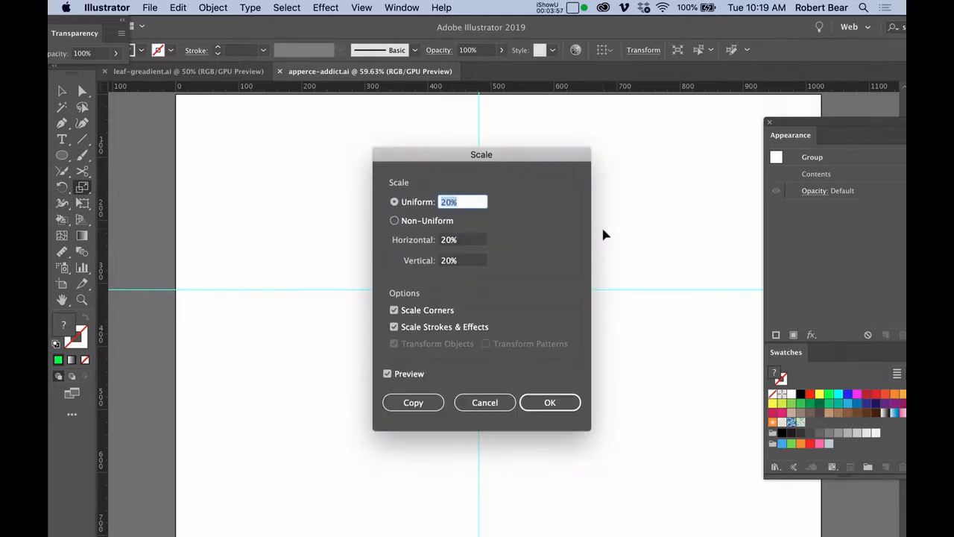
pyautogui.press('BackSpace')
pyautogui.write('80')
pyautogui.press('Return')
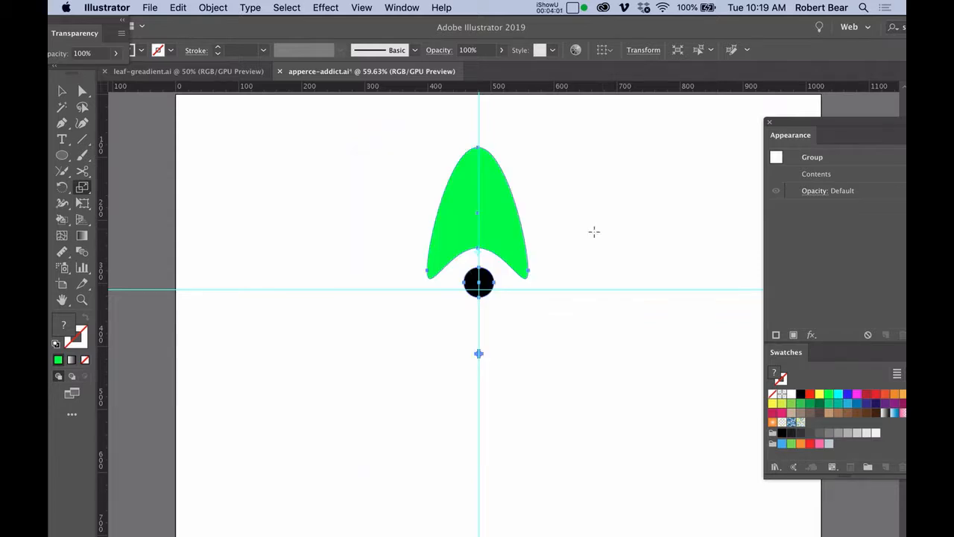
# Step: Apply the last uniform scaling to the group two more times
pyautogui.click(220, 10)
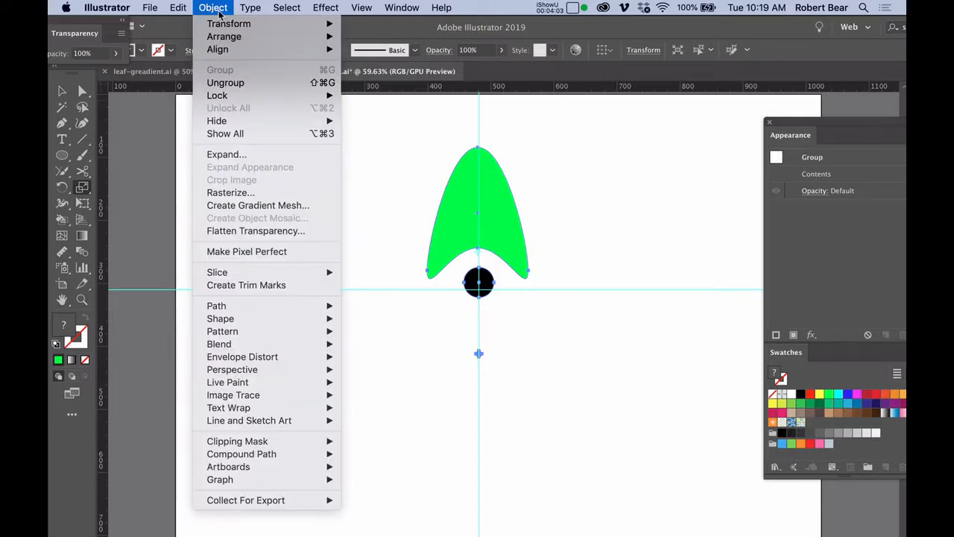
pyautogui.moveTo(228, 24)
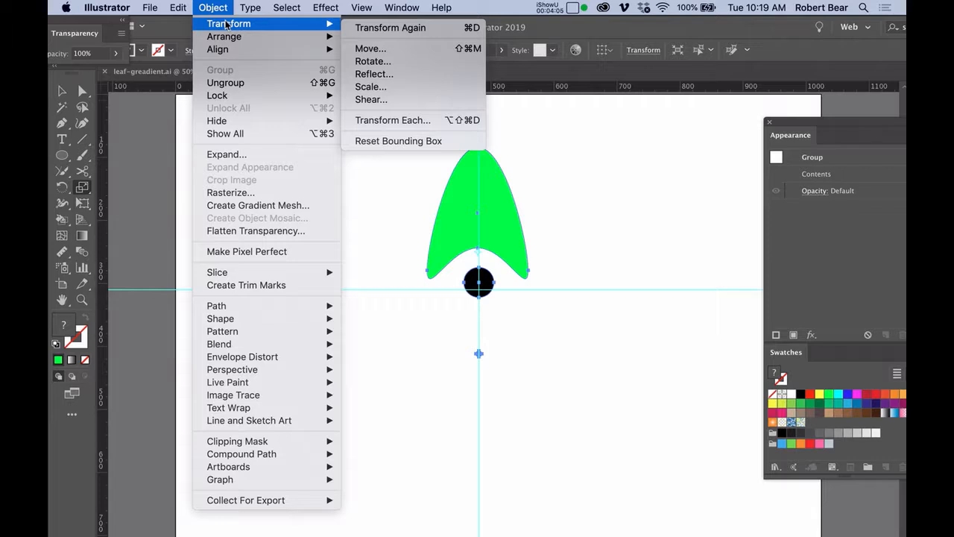
pyautogui.click(375, 29)
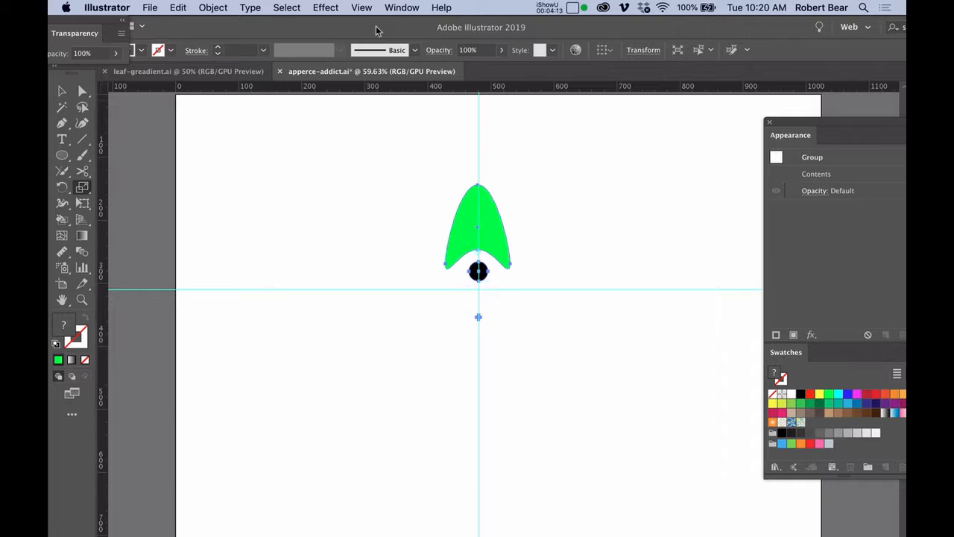
# Step: Hide the guides and save the document
pyautogui.press('super+;')
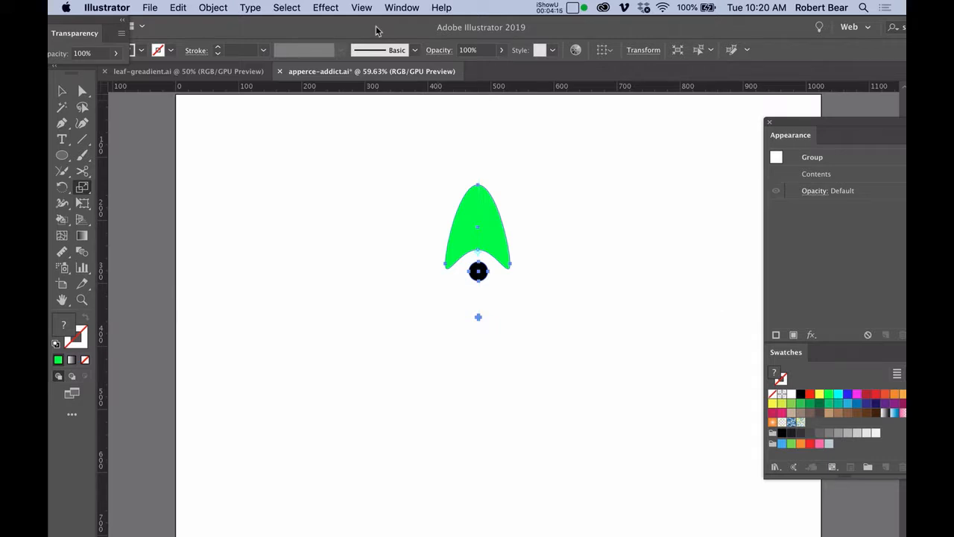
pyautogui.press('super+s')
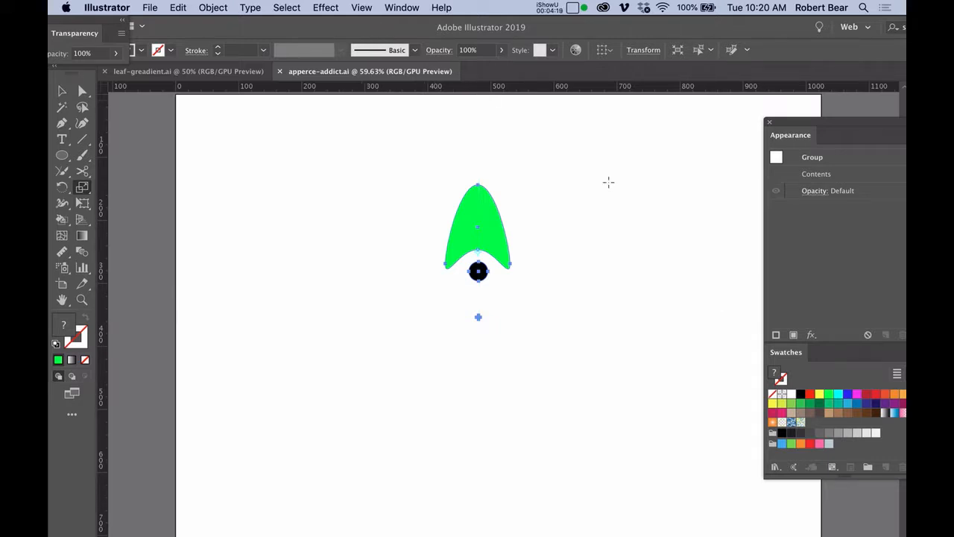
# Step: Add a Transform effect to the group with the bottom-centre reference point, a rotation of 360/9 degrees and 8 copies
pyautogui.click(811, 335)
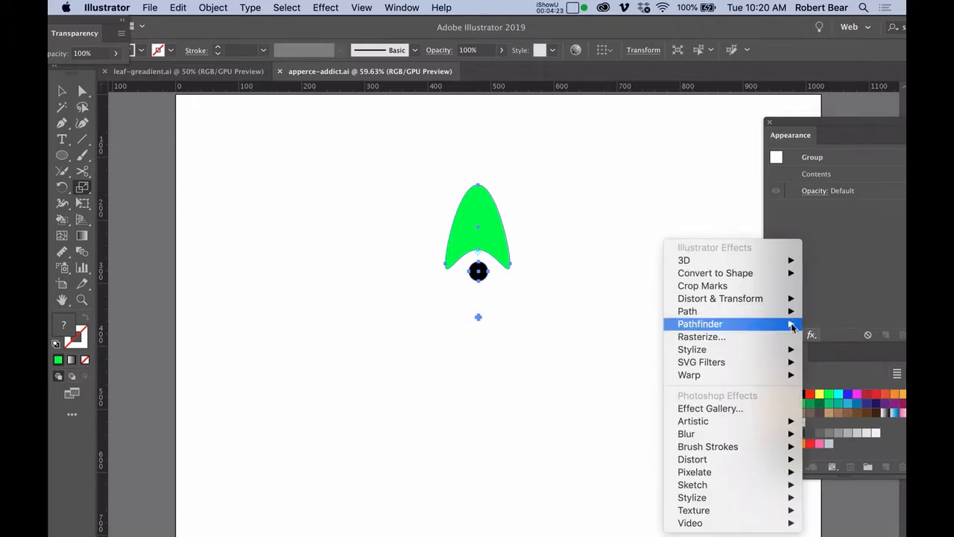
pyautogui.moveTo(772, 299)
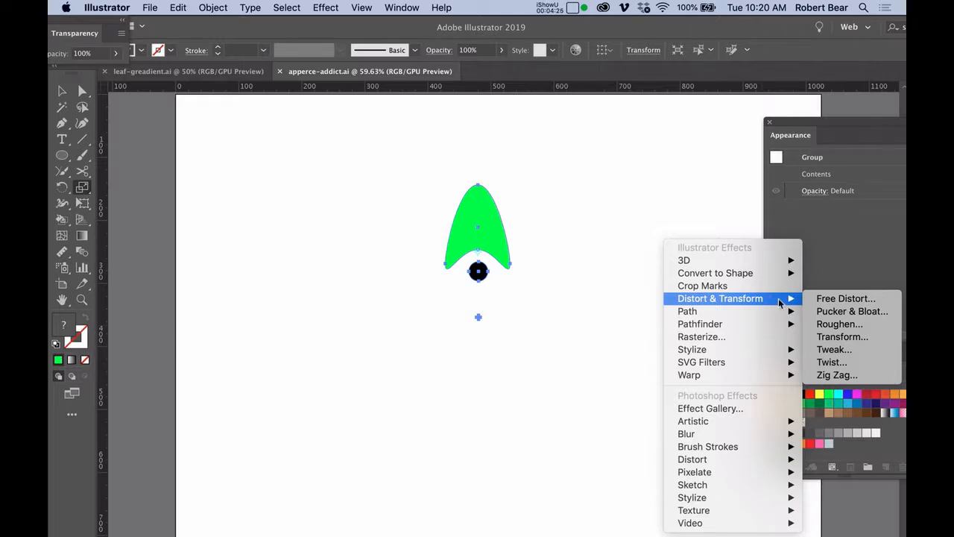
pyautogui.click(824, 340)
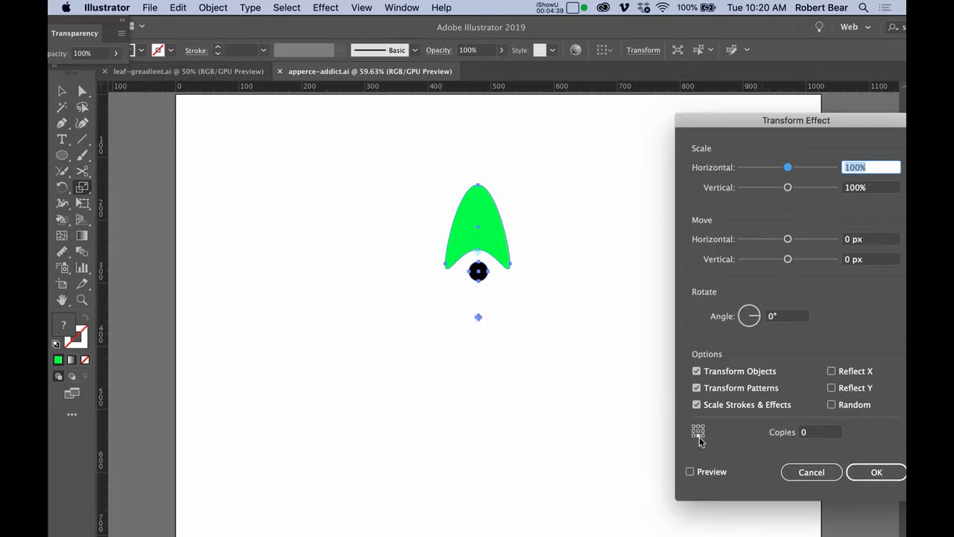
pyautogui.click(690, 472)
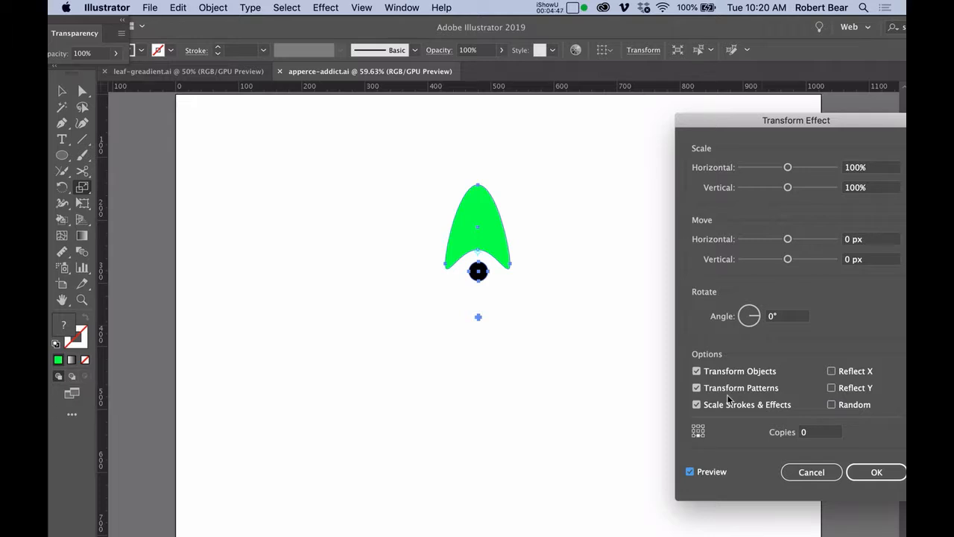
pyautogui.click(784, 320)
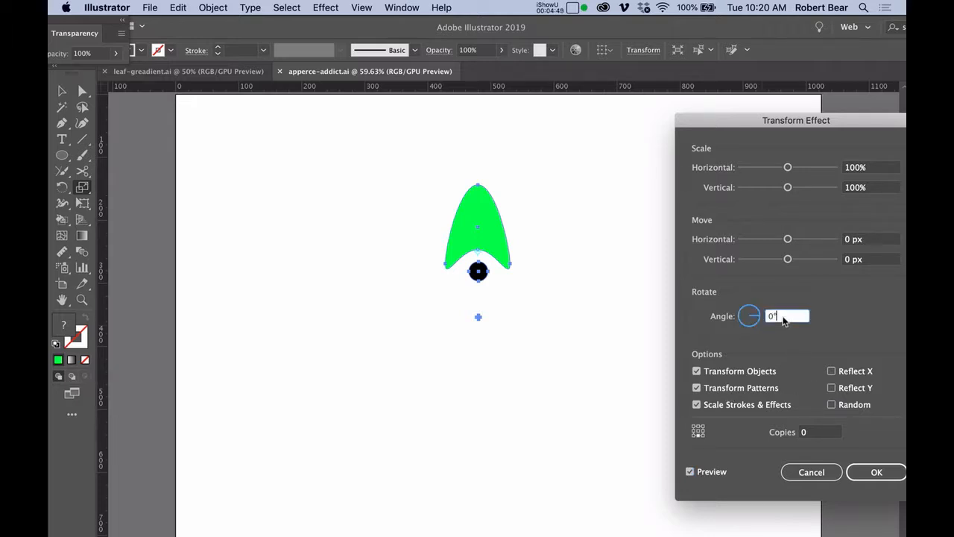
pyautogui.write('360/9')
pyautogui.click(810, 436)
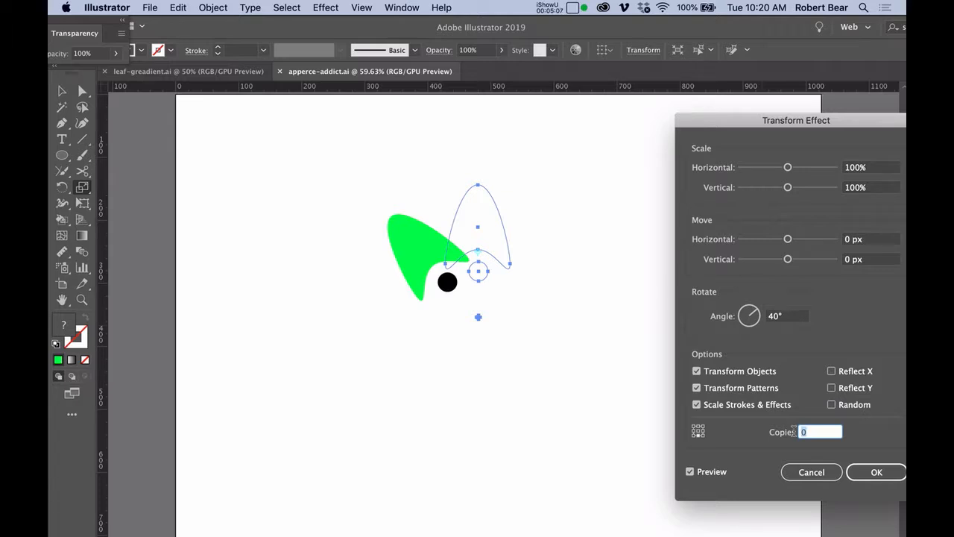
pyautogui.write('8')
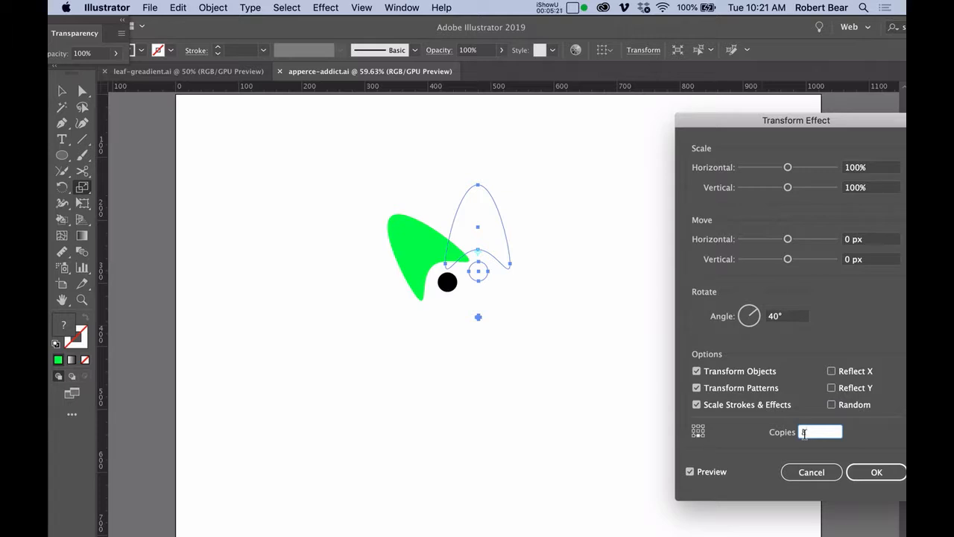
pyautogui.click(879, 472)
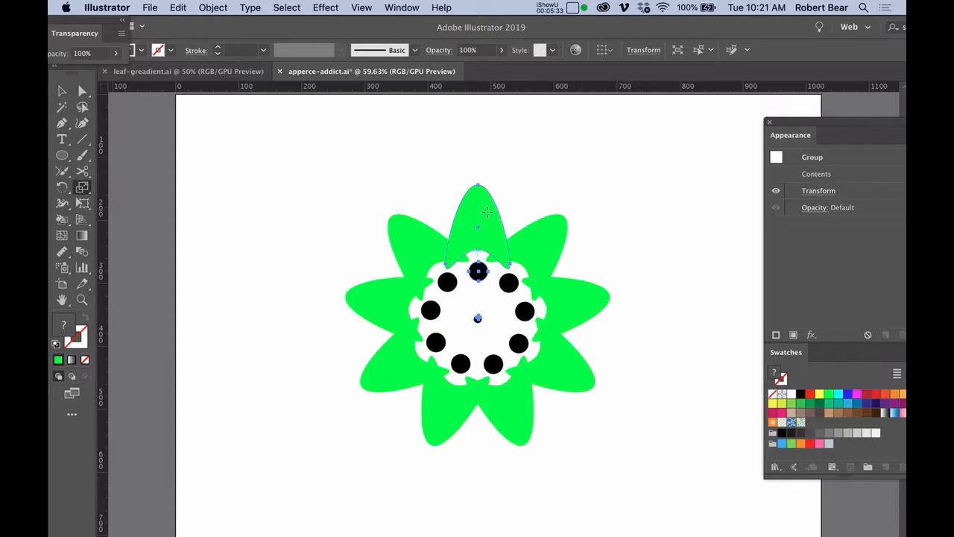
# Step: Isolate the group and select the arrowhead and the larger circle, leaving out the small centre circle
pyautogui.press('v')
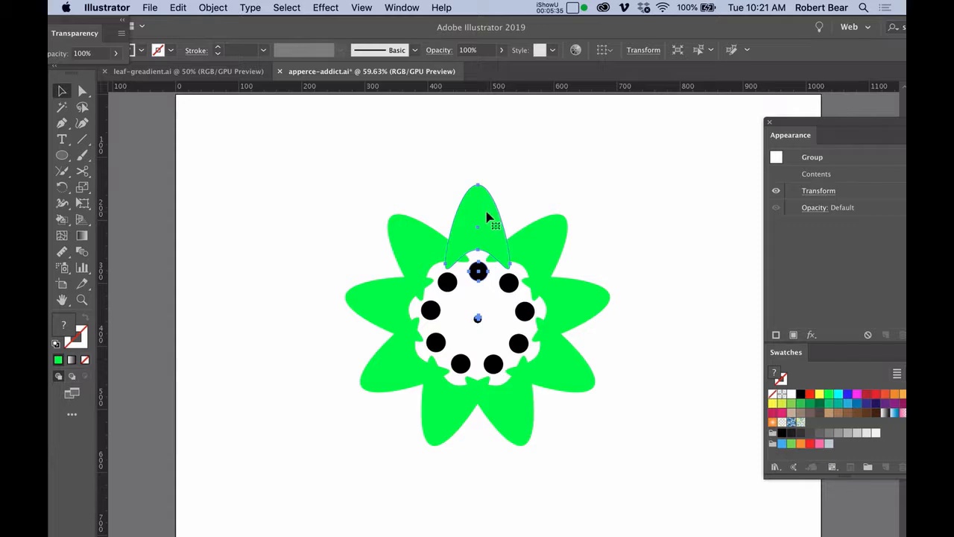
pyautogui.doubleClick(487, 216)
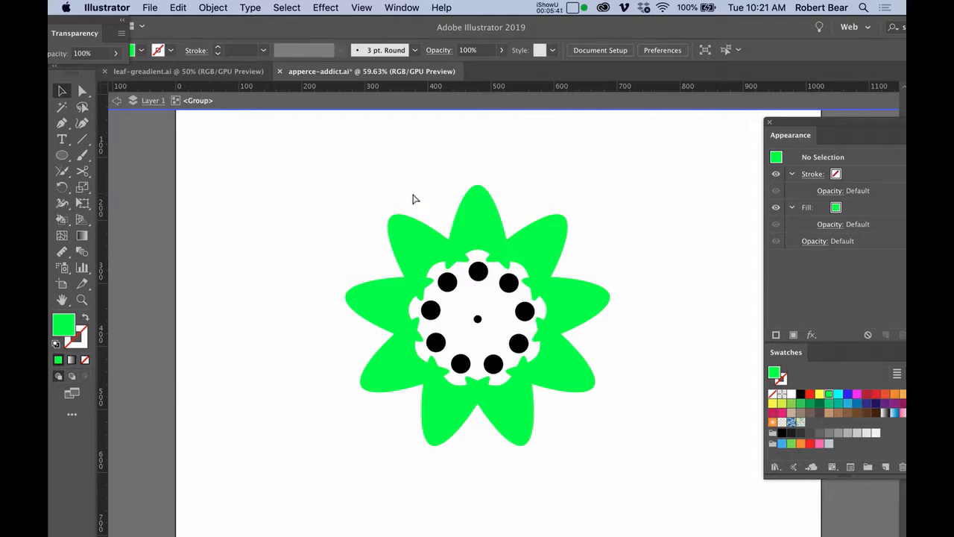
pyautogui.press('super+a')
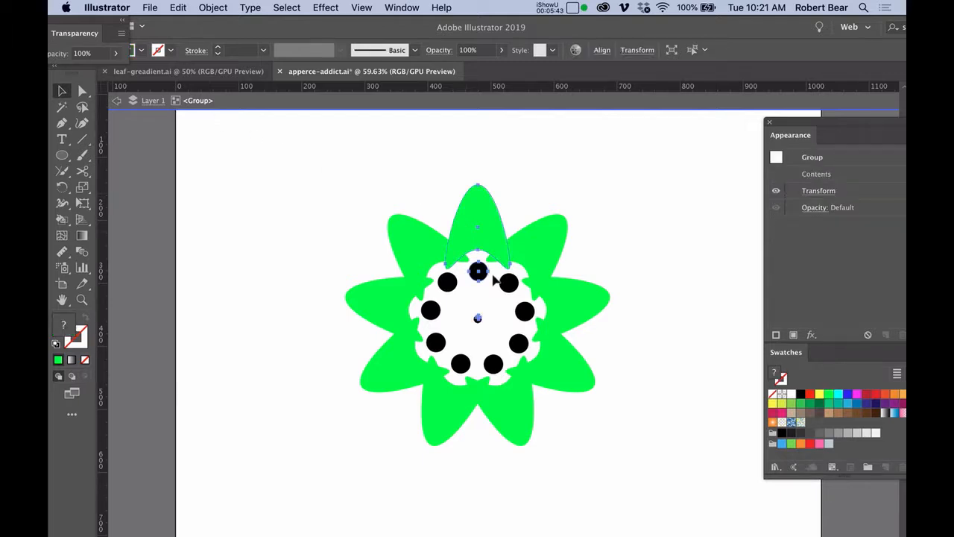
pyautogui.moveTo(467, 305); pyautogui.dragTo(495, 328)
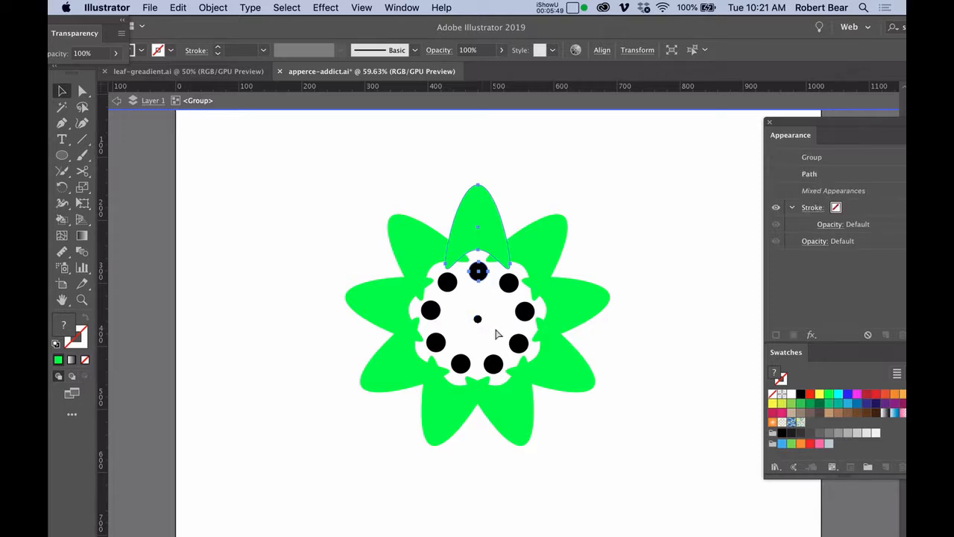
# Step: Check the keyboard increment preference and move the selected arrowhead and circle straight up about 125 px
pyautogui.press('super+k')
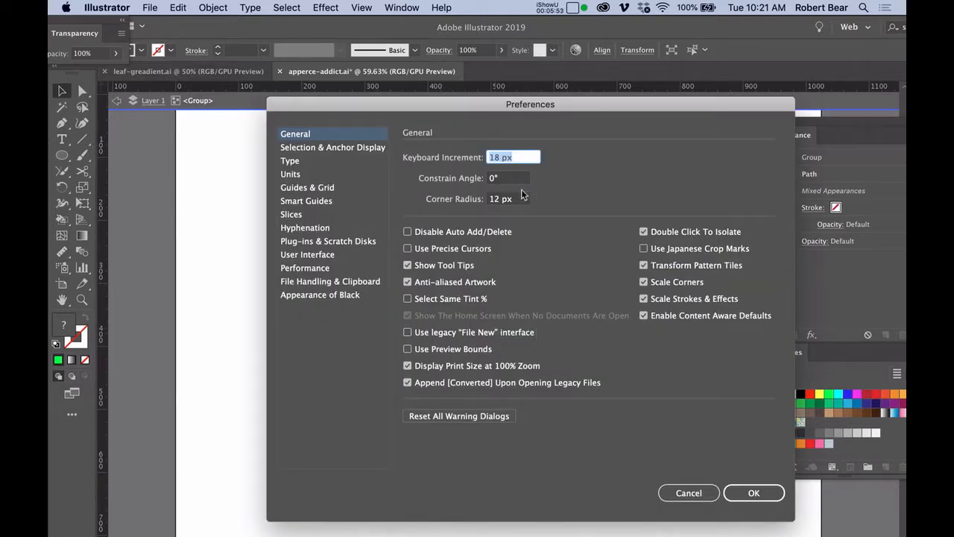
pyautogui.click(688, 492)
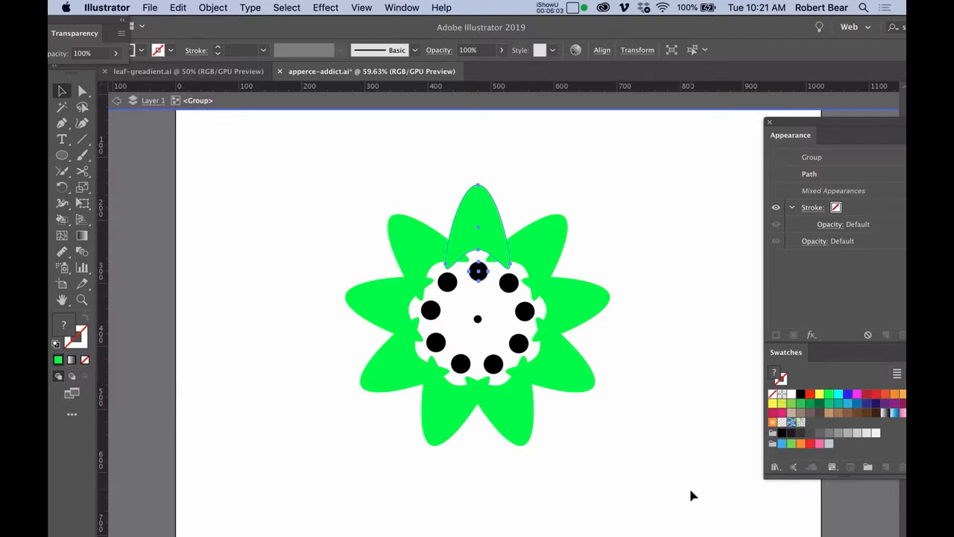
pyautogui.hotkey('shift', 'Up')
pyautogui.hotkey('shift', 'Up')
pyautogui.hotkey('shift', 'Up')
pyautogui.hotkey('shift', 'Up')
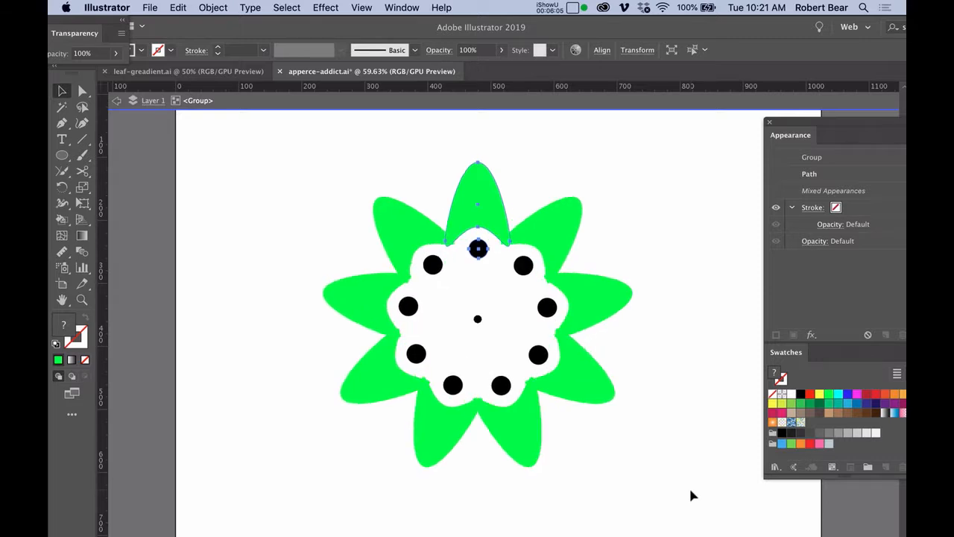
pyautogui.hotkey('shift', 'Up')
pyautogui.hotkey('shift', 'Up')
pyautogui.hotkey('shift', 'Up')
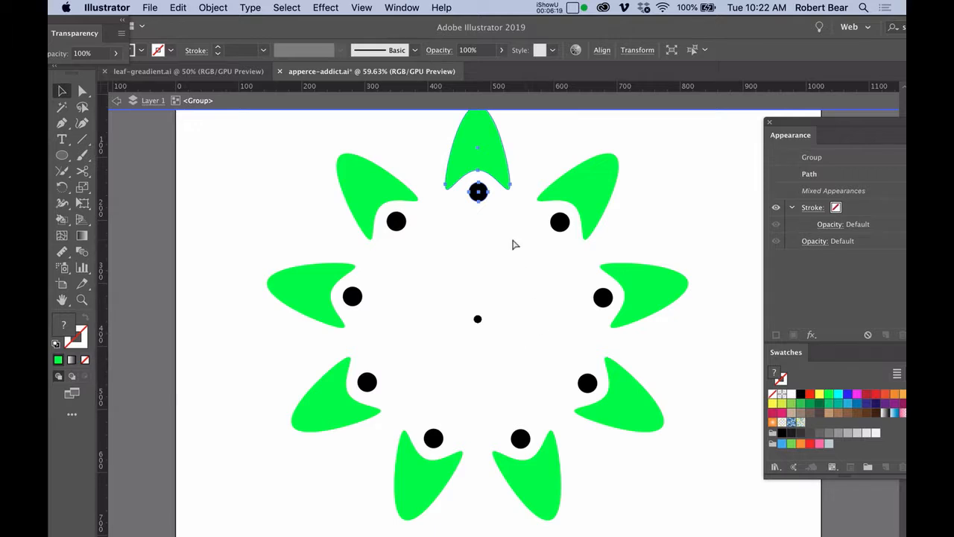
# Step: Select the two lower tip anchors of the uppermost arrowhead and move them straight down about 215 px towards the centre
pyautogui.click(441, 180)
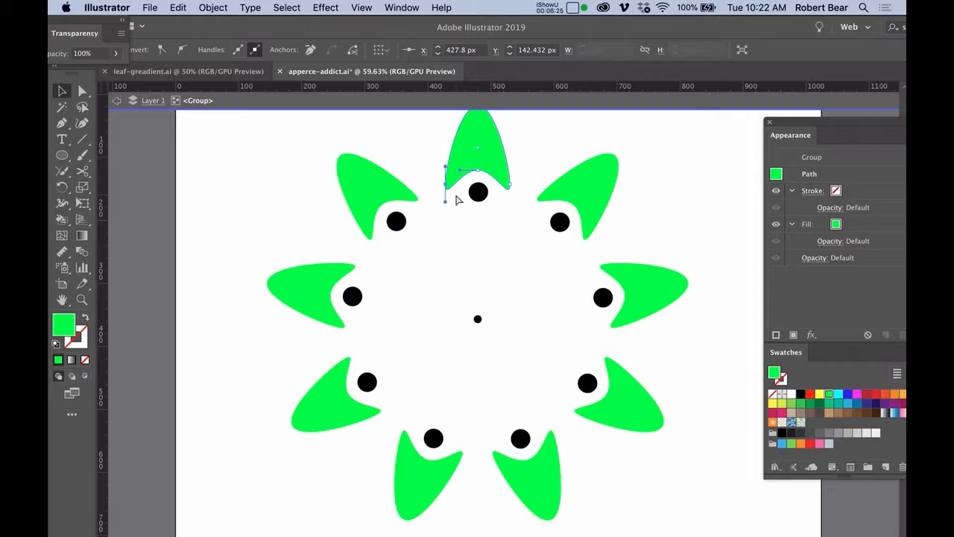
pyautogui.keyDown('shift'); pyautogui.click(510, 185); pyautogui.keyUp('shift')
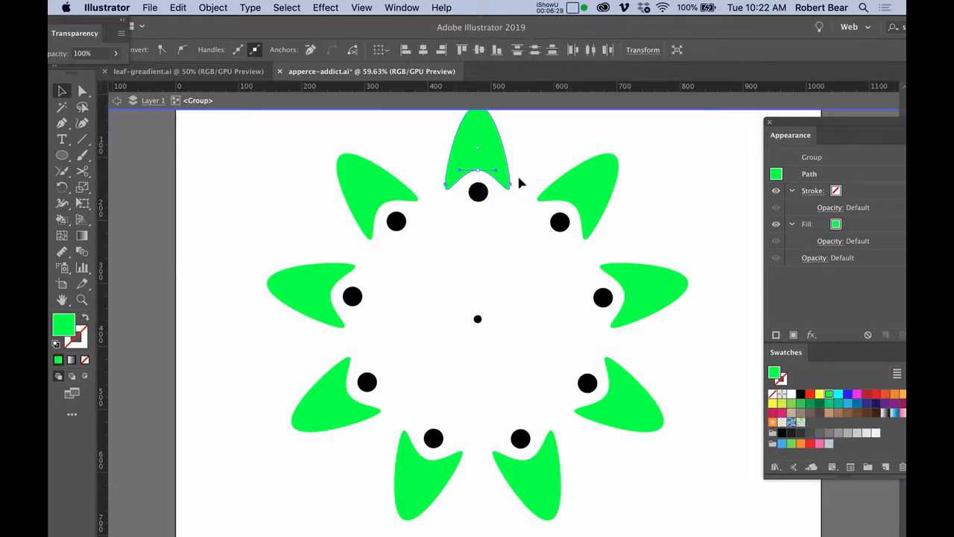
pyautogui.hotkey('shift', 'Down')
pyautogui.hotkey('shift', 'Down')
pyautogui.hotkey('shift', 'Down')
pyautogui.hotkey('shift', 'Down')
pyautogui.hotkey('shift', 'Down')
pyautogui.hotkey('shift', 'Down')
pyautogui.hotkey('shift', 'Down')
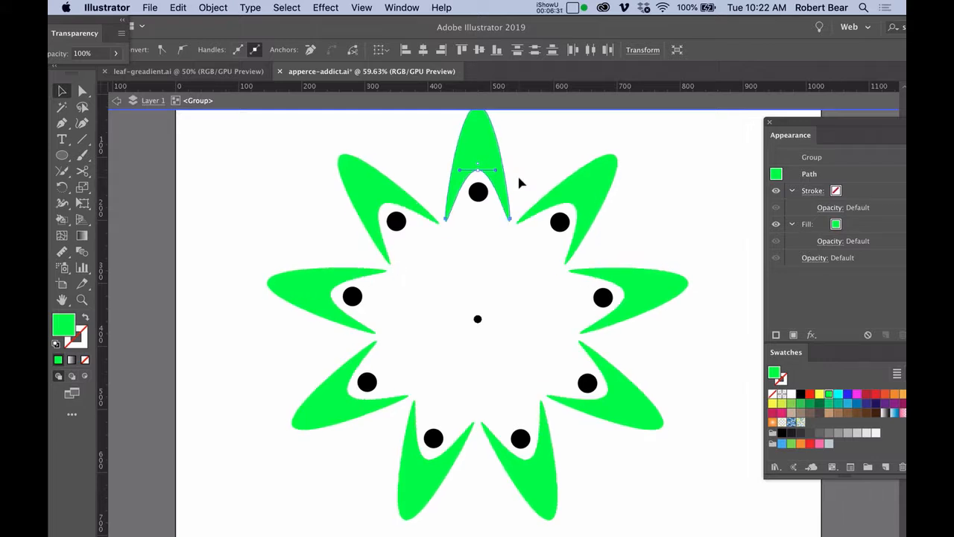
pyautogui.hotkey('shift', 'Down')
pyautogui.hotkey('shift', 'Down')
pyautogui.hotkey('shift', 'Down')
pyautogui.hotkey('shift', 'Down')
pyautogui.hotkey('shift', 'Down')
pyautogui.hotkey('shift', 'Down')
pyautogui.hotkey('shift', 'Down')
pyautogui.hotkey('shift', 'Down')
pyautogui.hotkey('shift', 'Down')
pyautogui.hotkey('shift', 'Down')
pyautogui.hotkey('shift', 'Down')
pyautogui.hotkey('shift', 'Down')
pyautogui.hotkey('shift', 'Down')
pyautogui.hotkey('shift', 'Down')
pyautogui.hotkey('shift', 'Down')
pyautogui.hotkey('shift', 'Down')
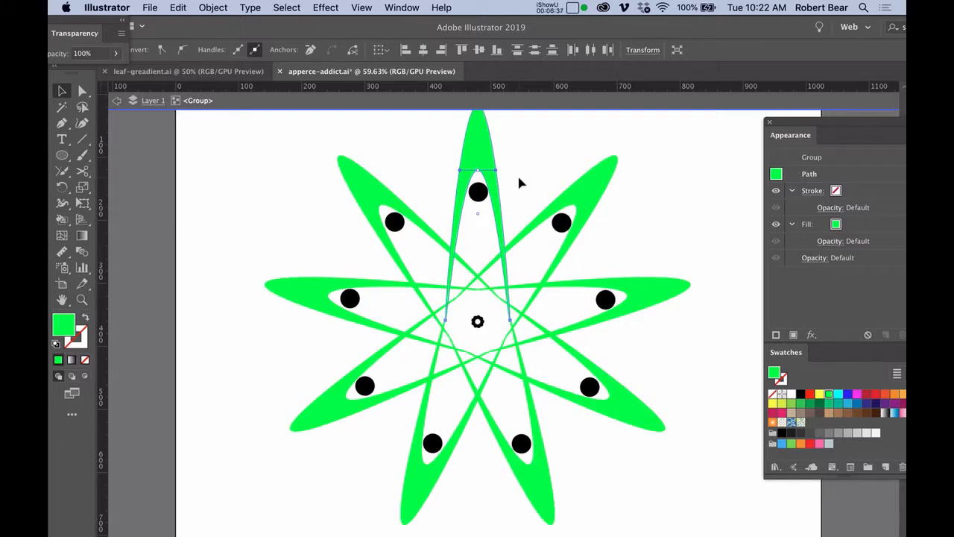
# Step: Move the arrowhead's two tip anchors back up about 195 px and deselect them
pyautogui.hotkey('shift', 'Up')
pyautogui.hotkey('shift', 'Up')
pyautogui.hotkey('shift', 'Up')
pyautogui.hotkey('shift', 'Up')
pyautogui.hotkey('shift', 'Up')
pyautogui.hotkey('shift', 'Up')
pyautogui.hotkey('shift', 'Up')
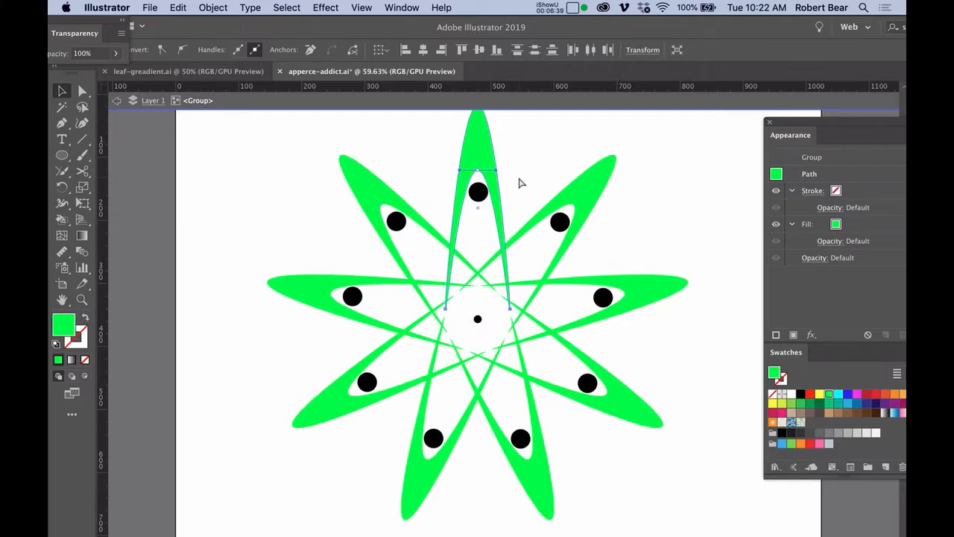
pyautogui.hotkey('shift', 'Up')
pyautogui.hotkey('shift', 'Up')
pyautogui.hotkey('shift', 'Up')
pyautogui.hotkey('shift', 'Up')
pyautogui.hotkey('shift', 'Up')
pyautogui.hotkey('shift', 'Up')
pyautogui.hotkey('shift', 'Up')
pyautogui.hotkey('shift', 'Up')
pyautogui.hotkey('shift', 'Up')
pyautogui.hotkey('shift', 'Up')
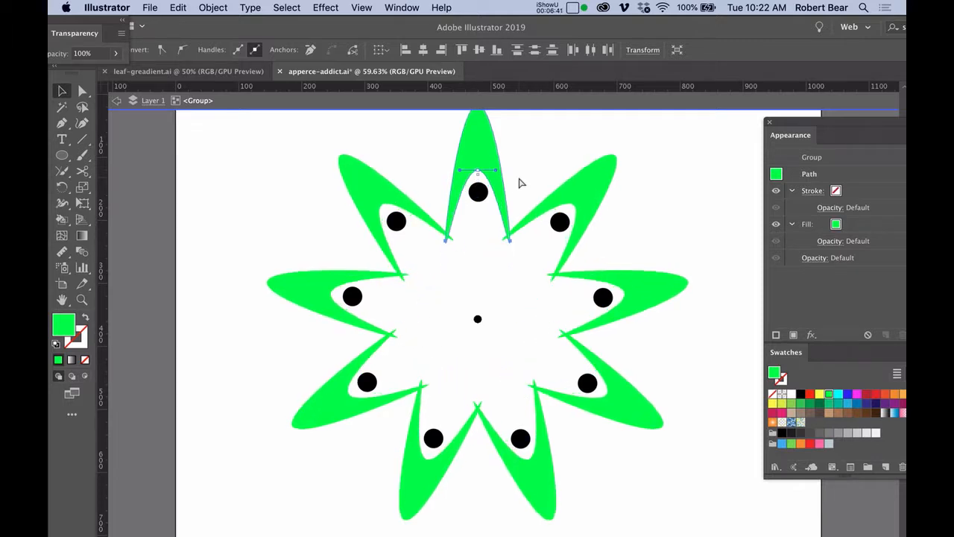
pyautogui.hotkey('shift', 'Up')
pyautogui.hotkey('shift', 'Up')
pyautogui.hotkey('shift', 'Up')
pyautogui.hotkey('shift', 'Up')
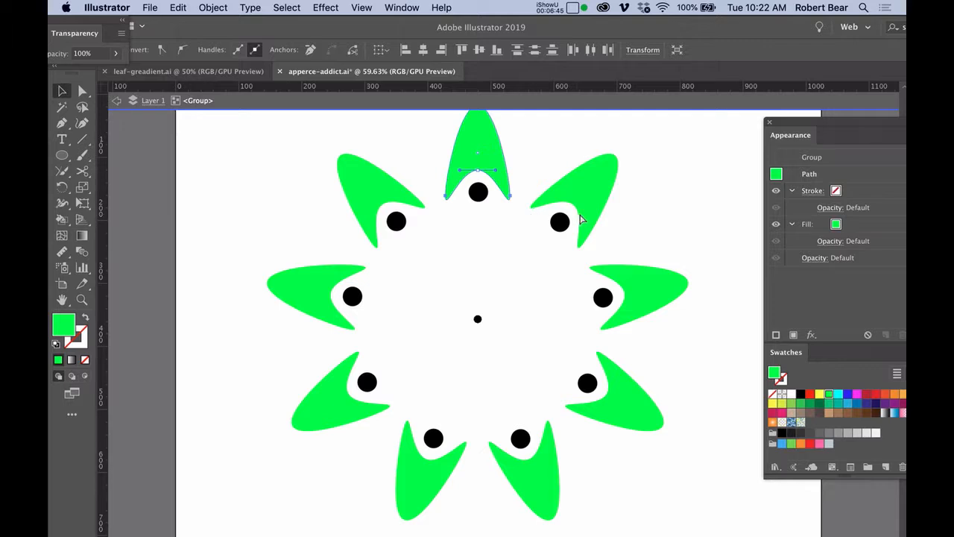
pyautogui.click(629, 218)
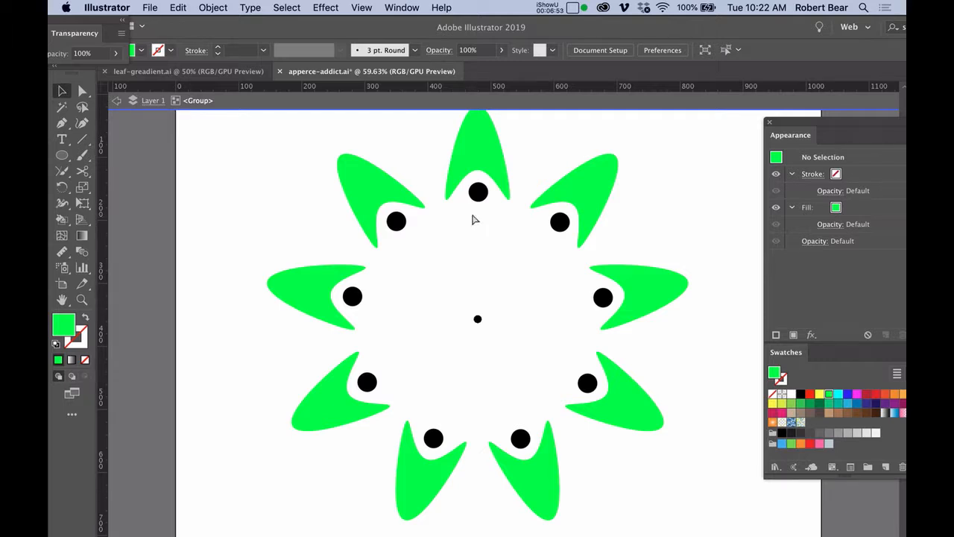
# Step: Stretch the uppermost larger circle into a tapered spoke by moving its bottom anchor straight down to Y 350.08 px
pyautogui.moveTo(471, 213); pyautogui.dragTo(492, 204)
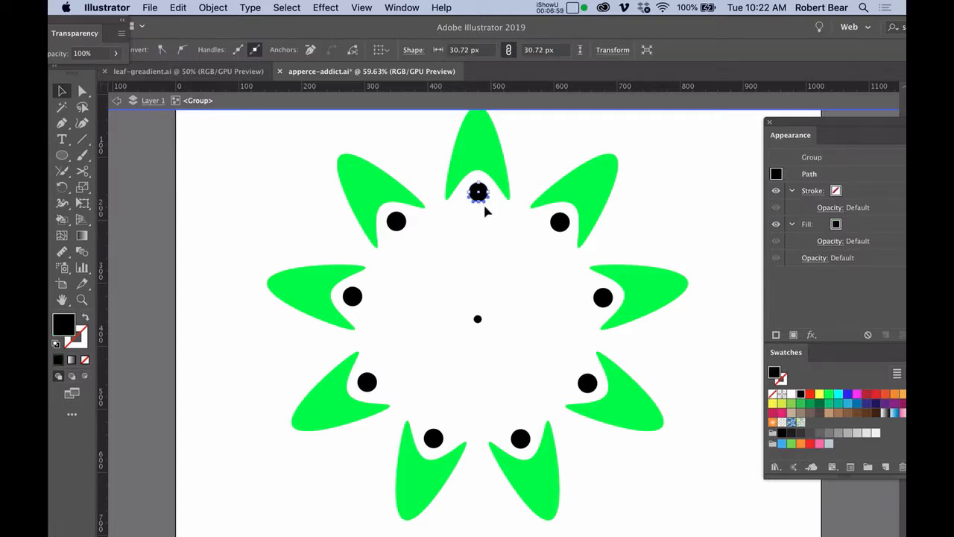
pyautogui.hotkey('shift', 'Down')
pyautogui.hotkey('shift', 'Down')
pyautogui.hotkey('shift', 'Down')
pyautogui.hotkey('shift', 'Down')
pyautogui.hotkey('shift', 'Down')
pyautogui.hotkey('shift', 'Down')
pyautogui.hotkey('shift', 'Down')
pyautogui.hotkey('shift', 'Down')
pyautogui.hotkey('shift', 'Down')
pyautogui.hotkey('shift', 'Down')
pyautogui.hotkey('shift', 'Down')
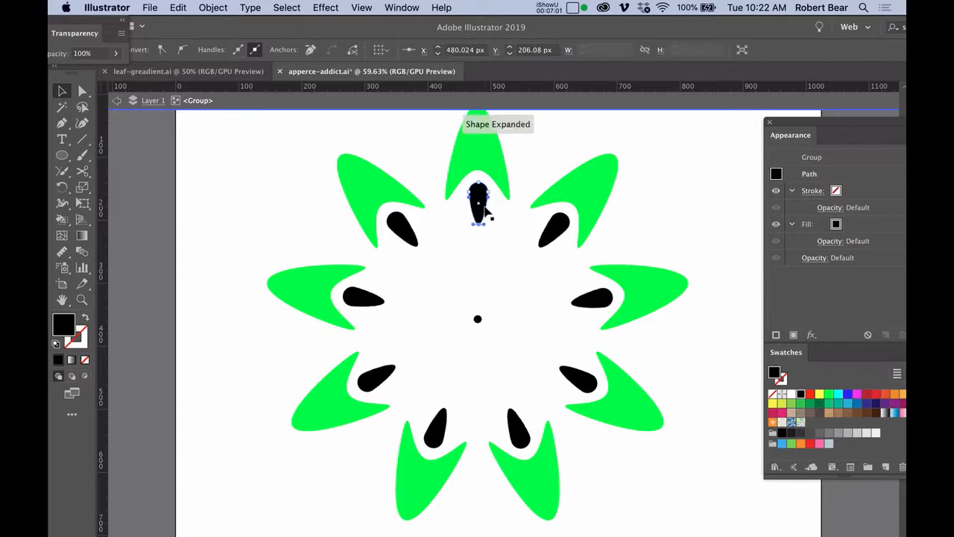
pyautogui.hotkey('shift', 'Down')
pyautogui.hotkey('shift', 'Down')
pyautogui.hotkey('shift', 'Down')
pyautogui.hotkey('shift', 'Down')
pyautogui.hotkey('shift', 'Down')
pyautogui.hotkey('shift', 'Down')
pyautogui.hotkey('shift', 'Down')
pyautogui.hotkey('shift', 'Down')
pyautogui.hotkey('shift', 'Down')
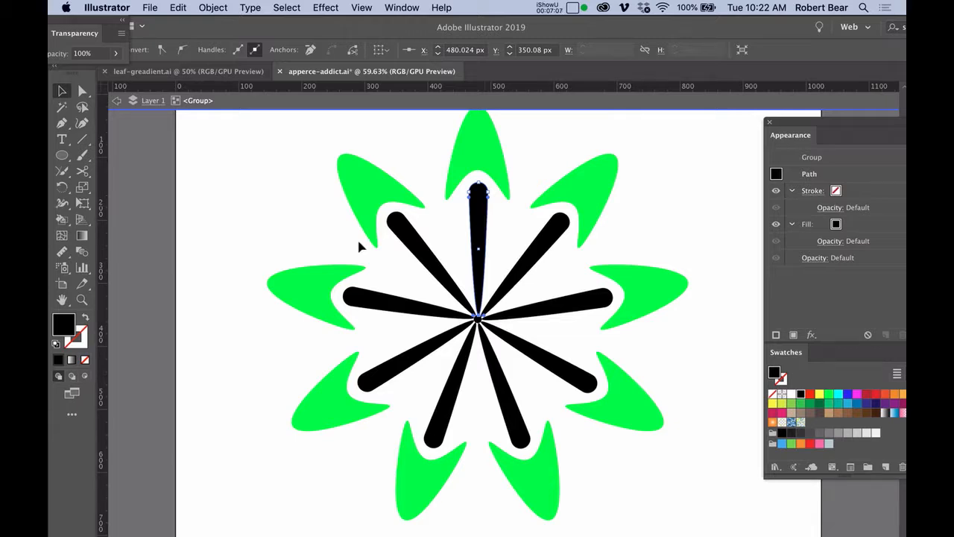
# Step: Fill the tapered spoke with red, deselect it and step out of the isolated group to Layer 1
pyautogui.click(810, 394)
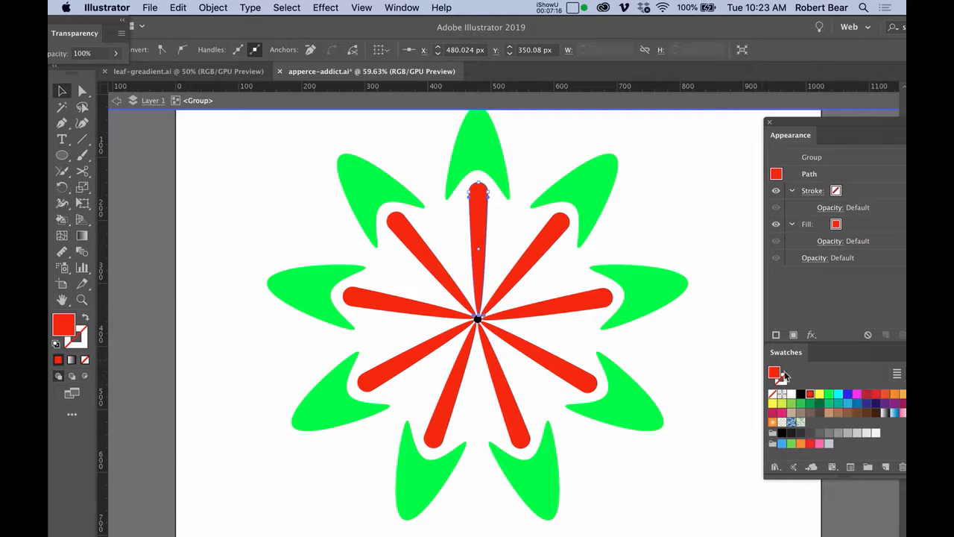
pyautogui.click(734, 340)
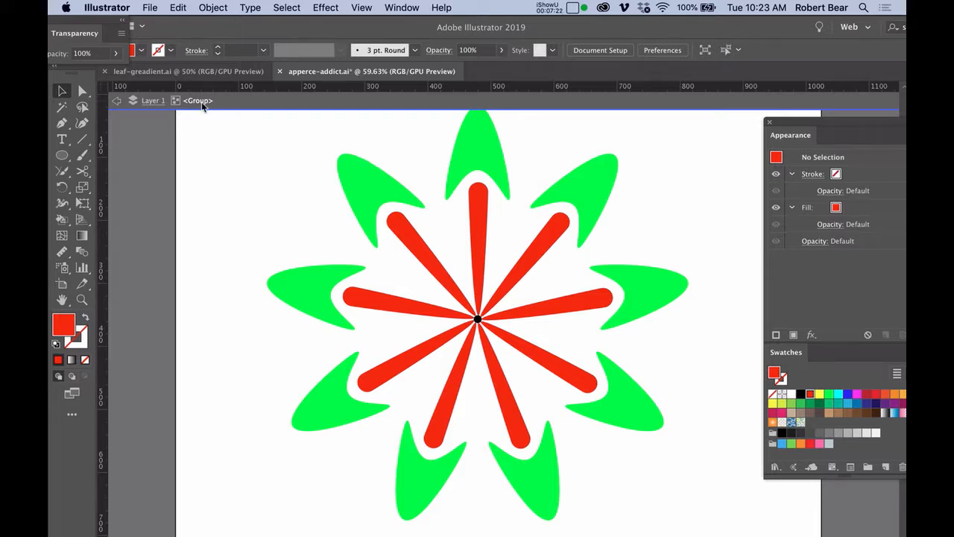
pyautogui.click(160, 109)
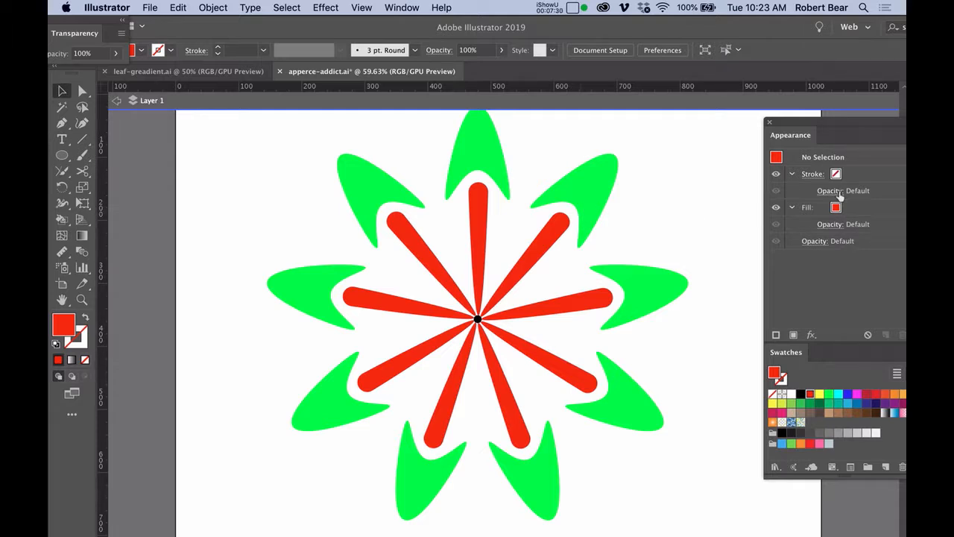
# Step: Reopen the live Transform effect of the flower group and set its rotation angle to 360/7 degrees
pyautogui.click(477, 176)
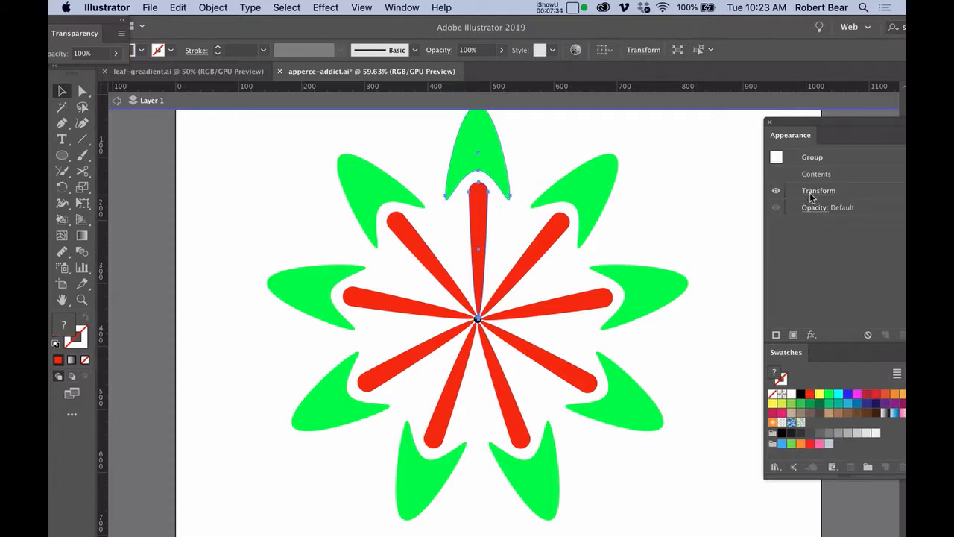
pyautogui.click(813, 193)
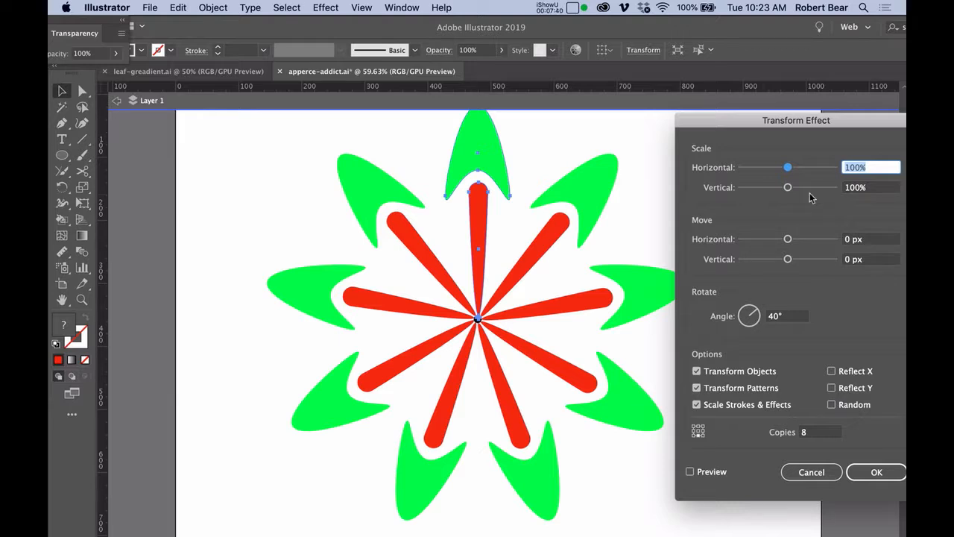
pyautogui.click(795, 317)
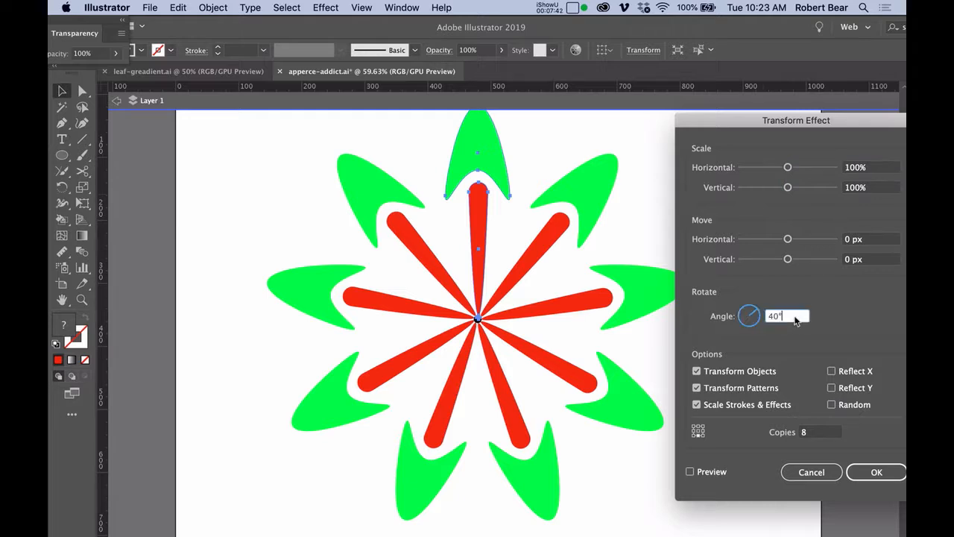
pyautogui.doubleClick(796, 321)
pyautogui.write('360/7')
pyautogui.press('Tab')
pyautogui.press('Tab')
pyautogui.press('Tab')
pyautogui.press('Tab')
pyautogui.press('Tab')
pyautogui.press('Tab')
pyautogui.press('Tab')
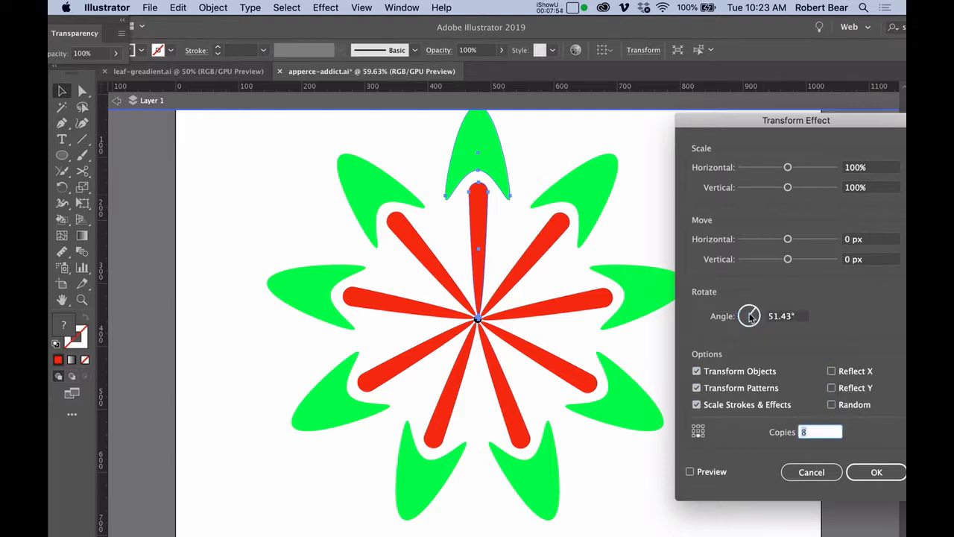
# Step: Set the Transform effect to 6 copies, preview the result and apply it
pyautogui.write('6')
pyautogui.click(690, 472)
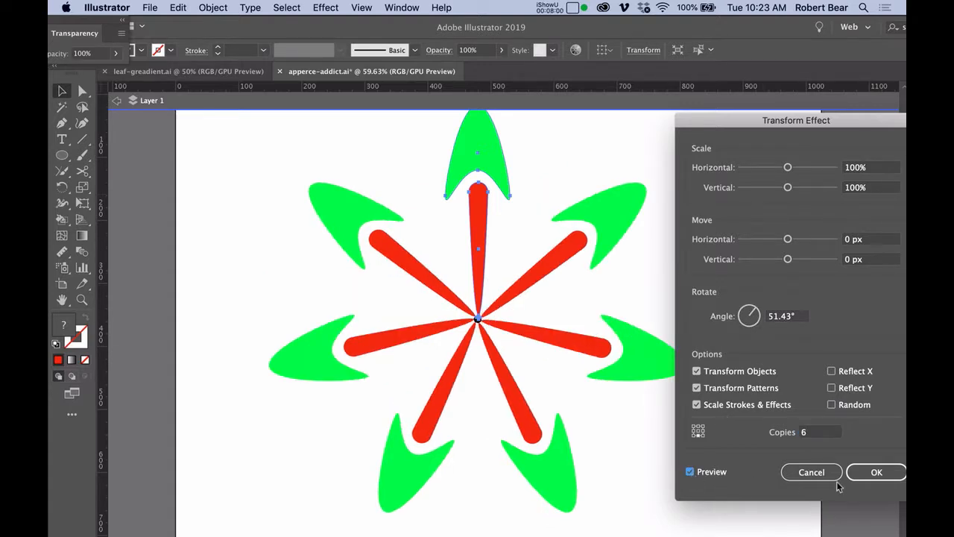
pyautogui.click(873, 474)
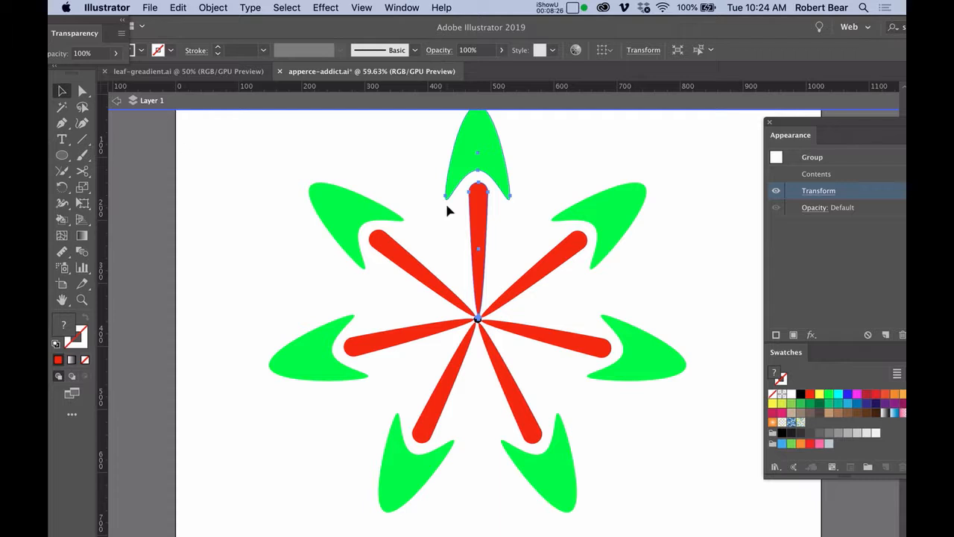
# Step: Scale the flower group uniformly to 80%, and repeat the same scaling once more
pyautogui.press('s')
pyautogui.press('Return')
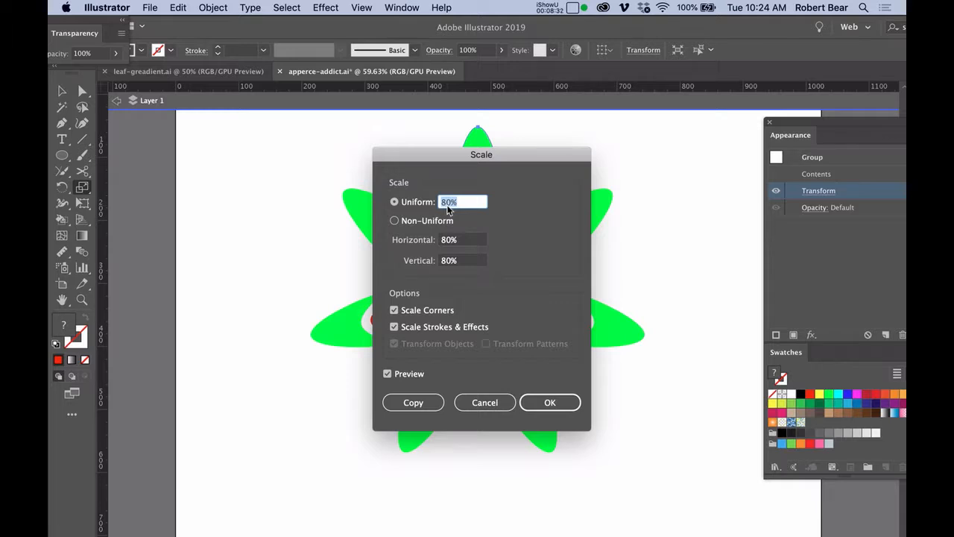
pyautogui.press('Return')
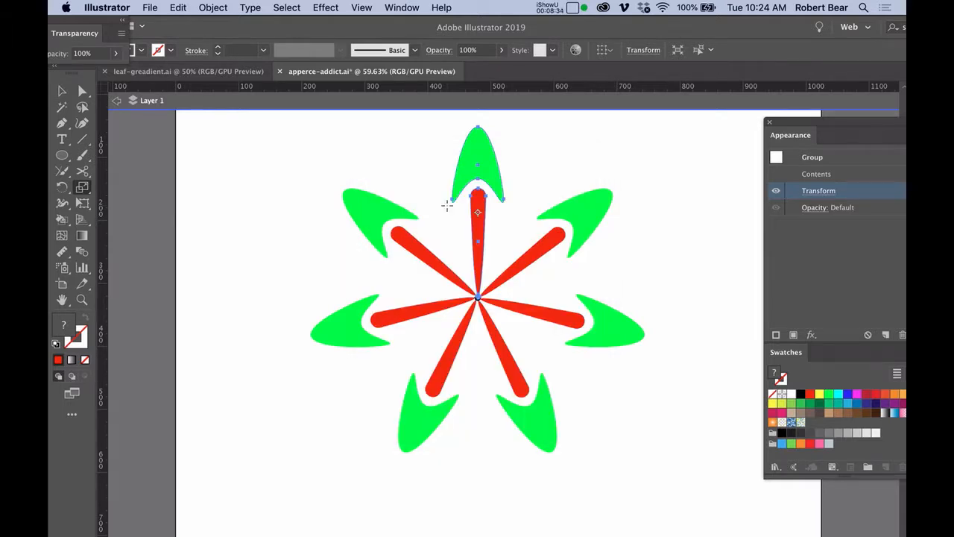
pyautogui.hotkey('ctrl', 'd')
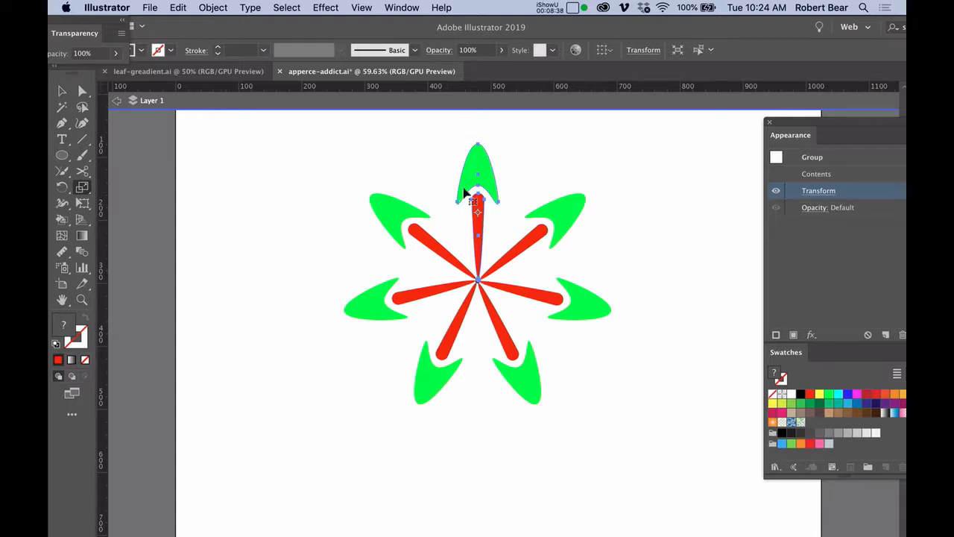
# Step: Move the flower group straight down about 60 px and save the document
pyautogui.moveTo(482, 175); pyautogui.dragTo(481, 212)
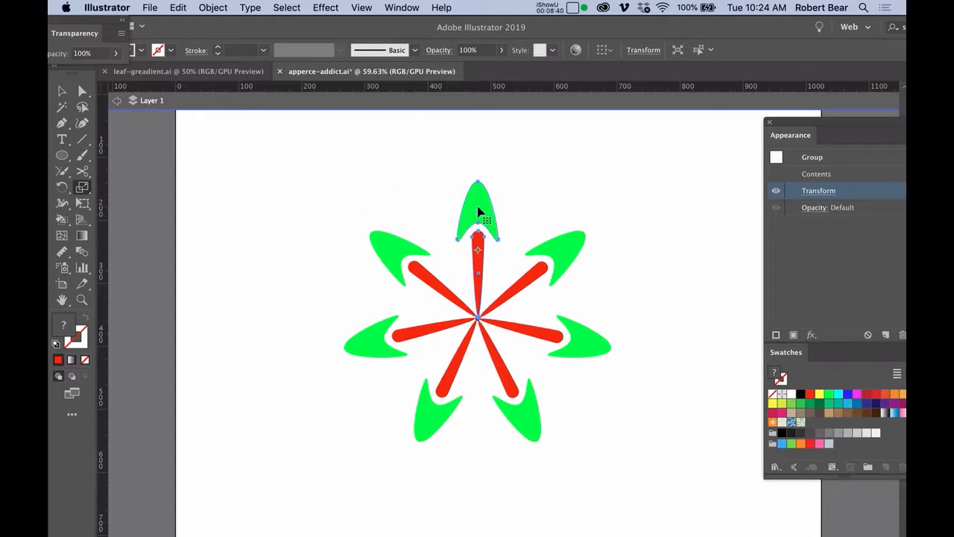
pyautogui.press('super+s')
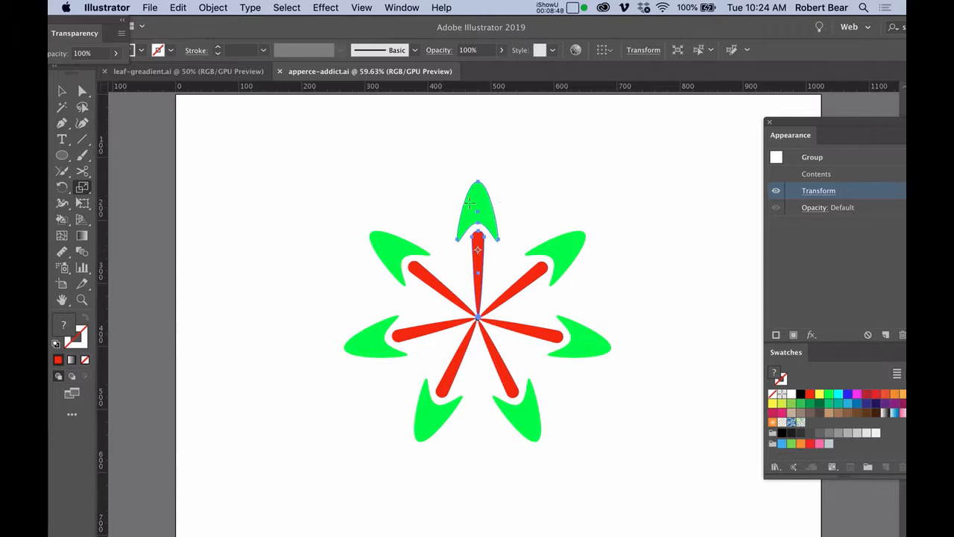
# Step: Isolate the flower group so its original parts can be edited
pyautogui.press('v')
pyautogui.doubleClick(473, 209)
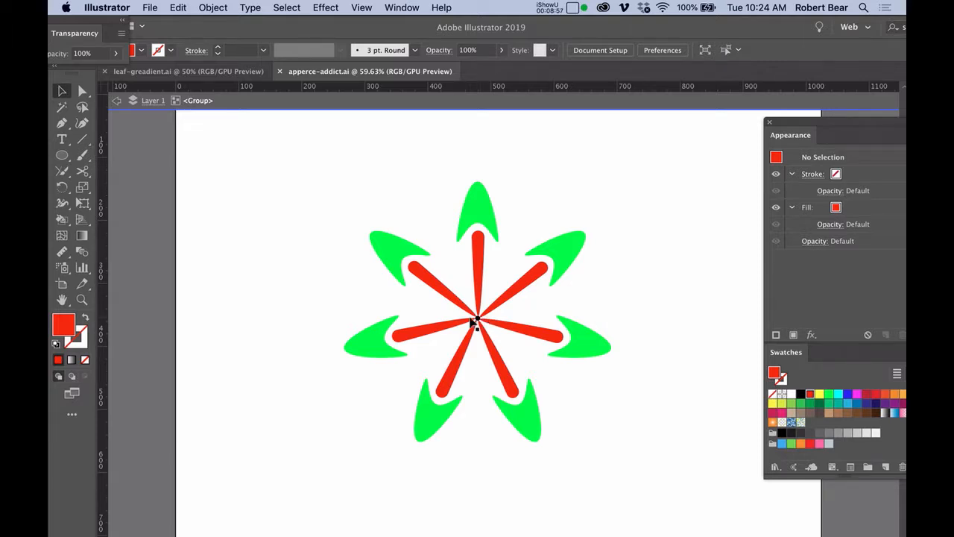
pyautogui.press('l')
pyautogui.moveTo(477, 318); pyautogui.dragTo(549, 392)
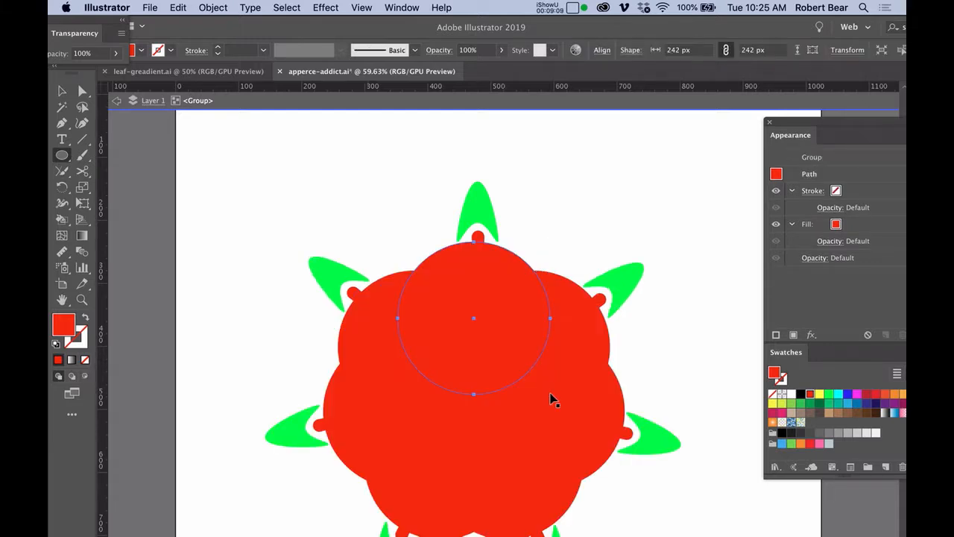
pyautogui.press('super+z')
# Step: Draw a circle 346 px in diameter outward from the flower's centre point inside the isolated group
pyautogui.press('super+equal')
pyautogui.press('super+equal')
pyautogui.press('super+equal')
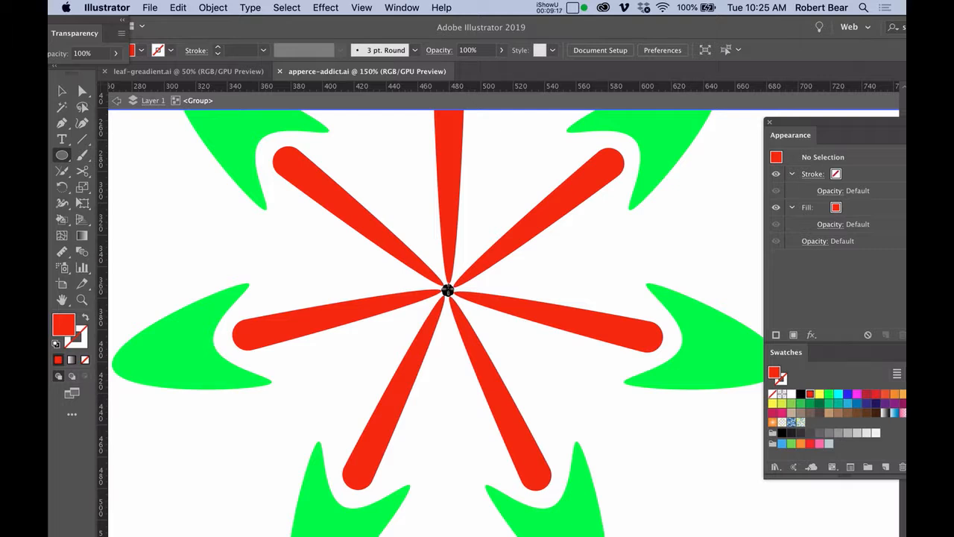
pyautogui.moveTo(447, 290); pyautogui.dragTo(723, 534)
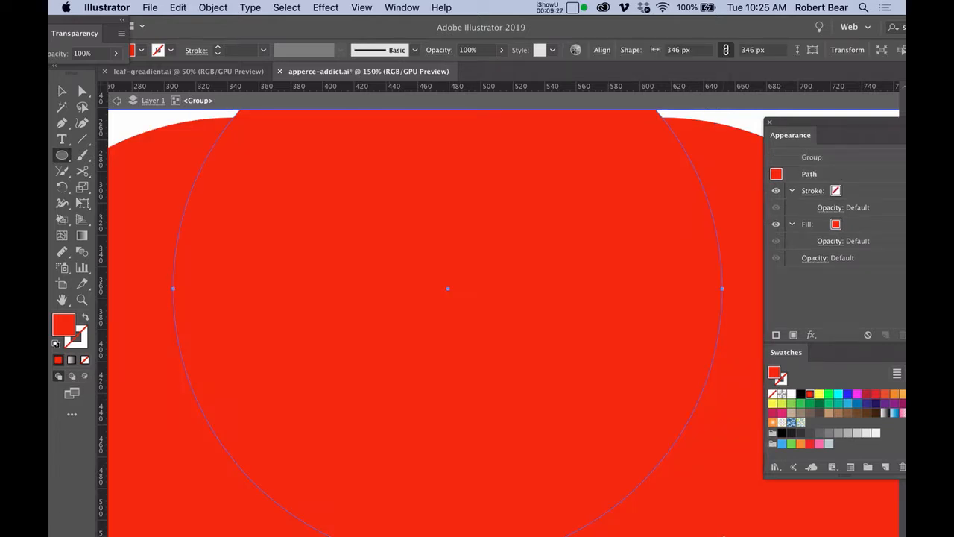
# Step: Swap the large circle's fill and stroke so it has no fill, and colour its stroke black
pyautogui.press('super+minus')
pyautogui.press('super+minus')
pyautogui.press('super+minus')
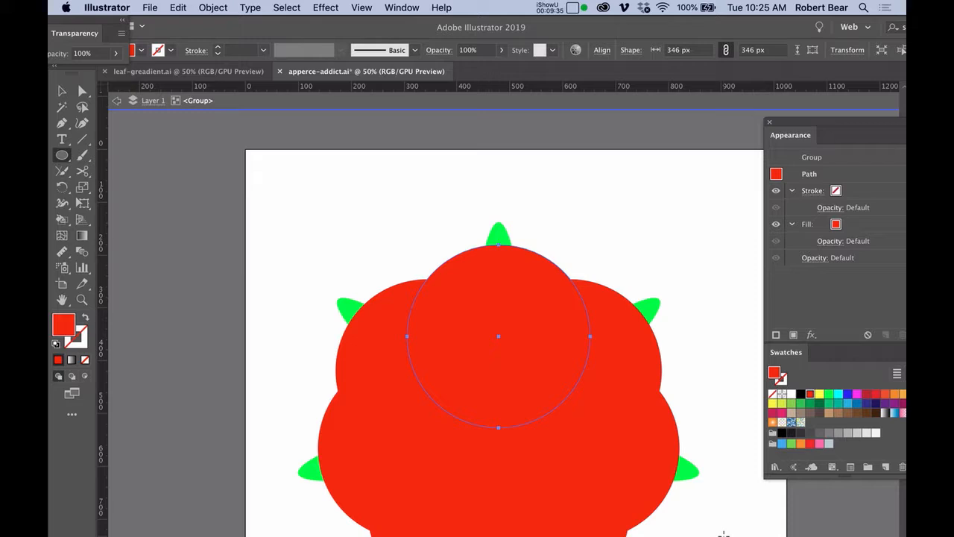
pyautogui.hotkey('shift', 'x')
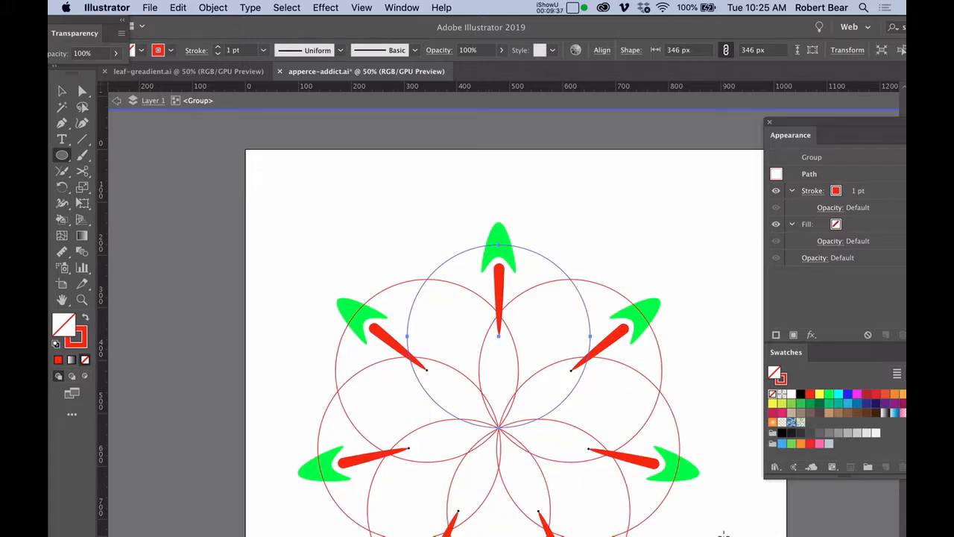
pyautogui.press('x')
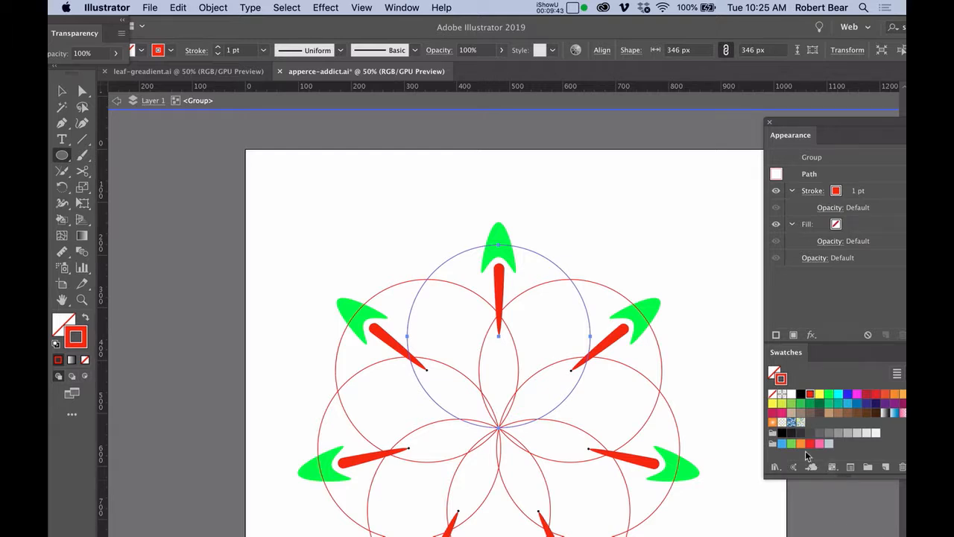
pyautogui.press('x')
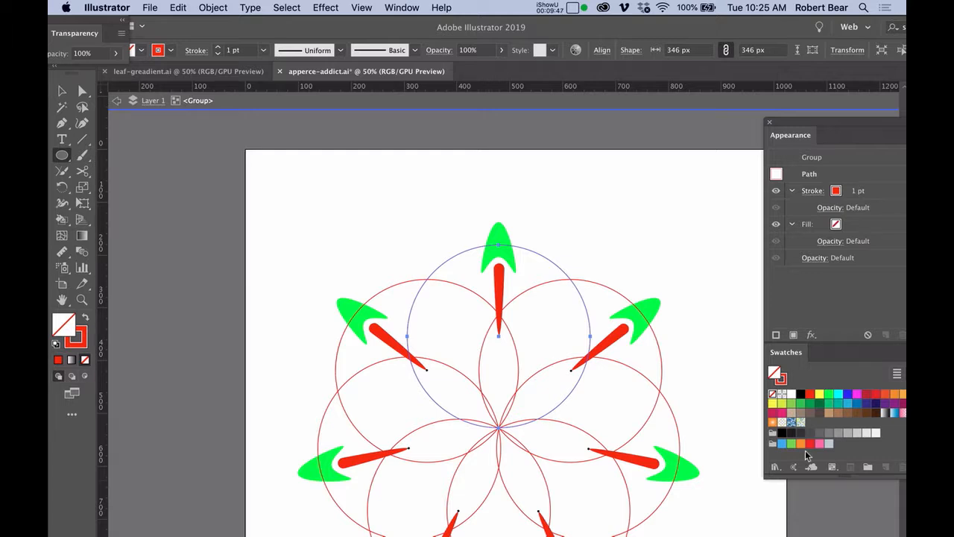
pyautogui.press('x')
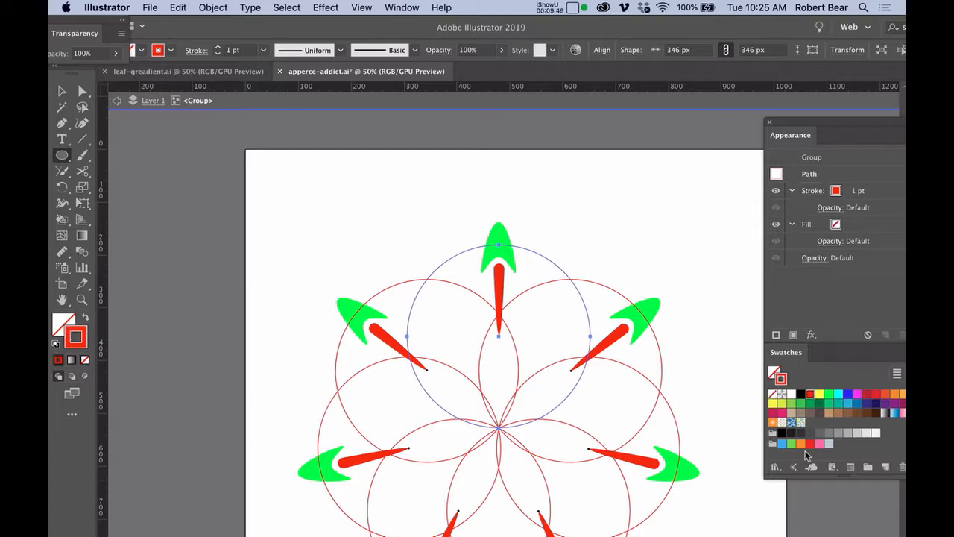
pyautogui.press('x')
pyautogui.press('x')
pyautogui.click(801, 395)
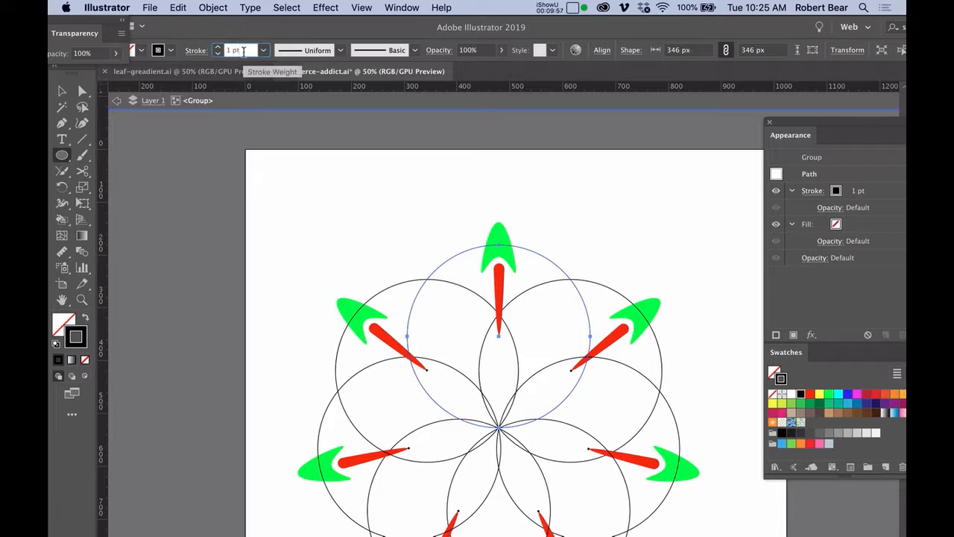
# Step: Set the large circle's stroke weight to 7 pt
pyautogui.click(243, 51)
pyautogui.press('Up')
pyautogui.press('Up')
pyautogui.press('Up')
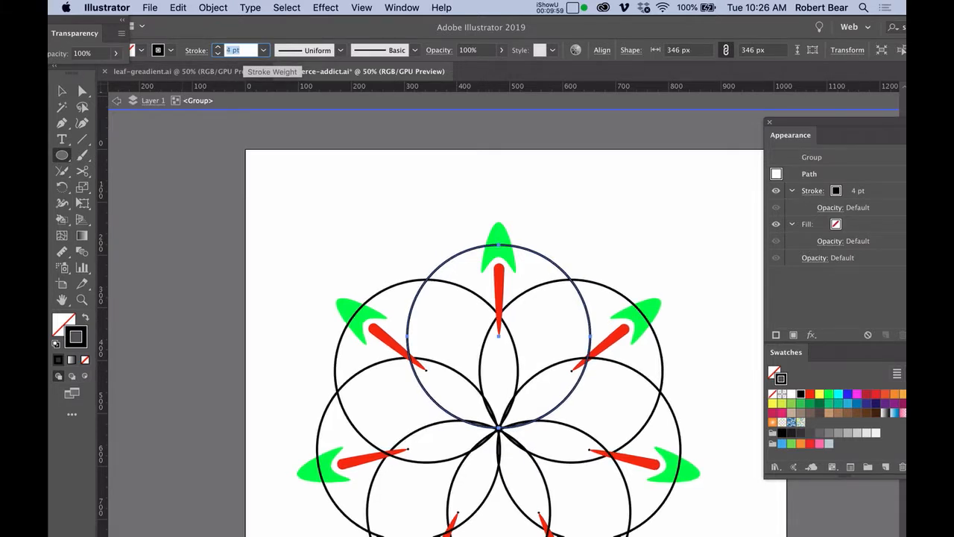
pyautogui.press('Up')
pyautogui.press('Up')
pyautogui.press('Up')
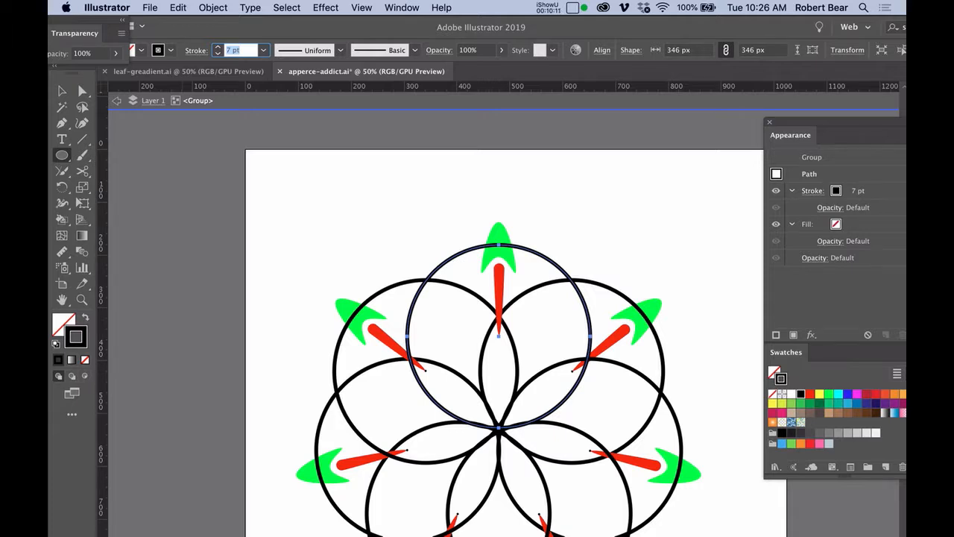
# Step: Add anchor points to the large circle's path three times in a row
pyautogui.press('super+1')
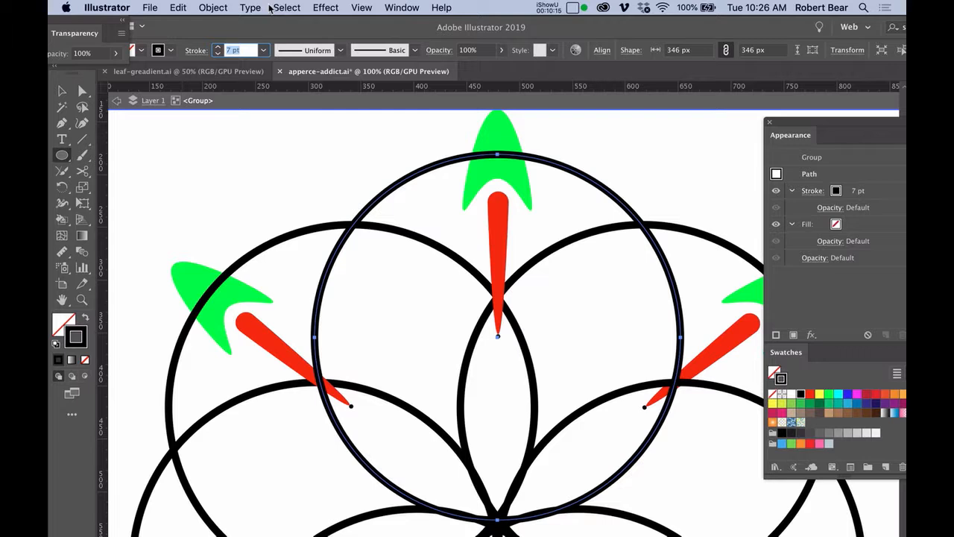
pyautogui.click(179, 8)
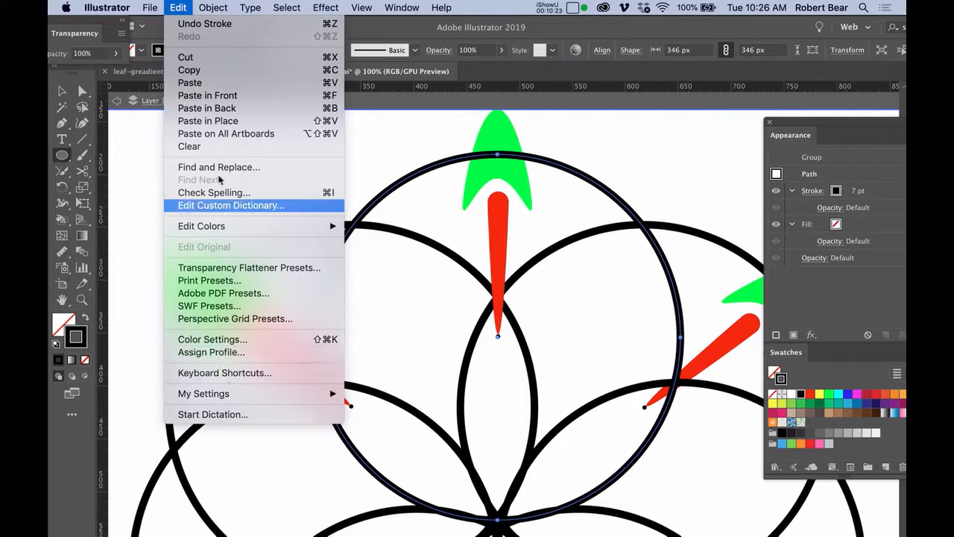
pyautogui.click(207, 8)
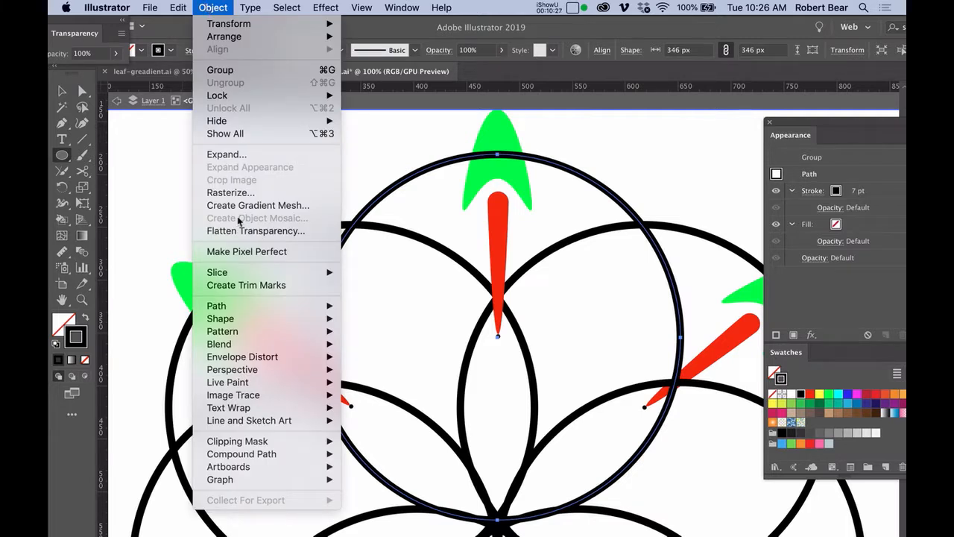
pyautogui.moveTo(262, 304)
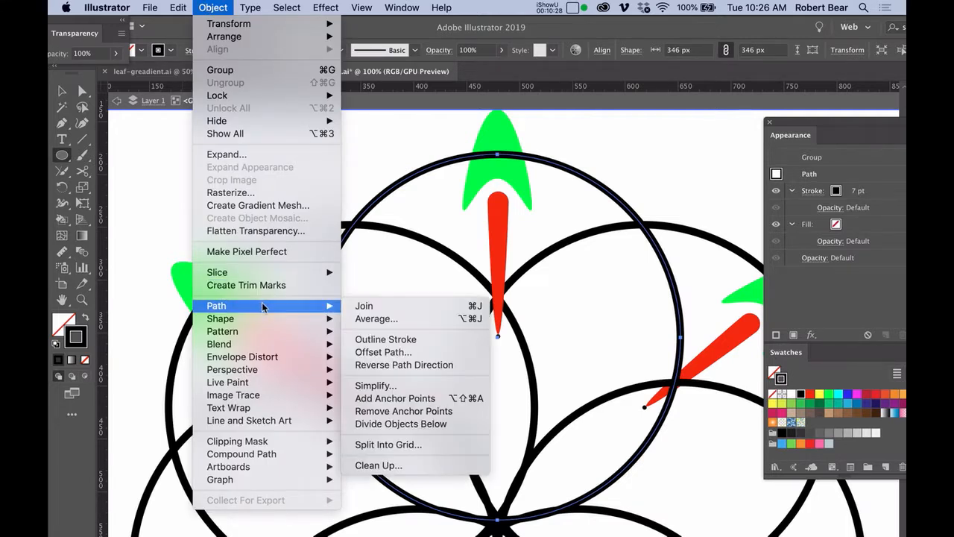
pyautogui.click(412, 399)
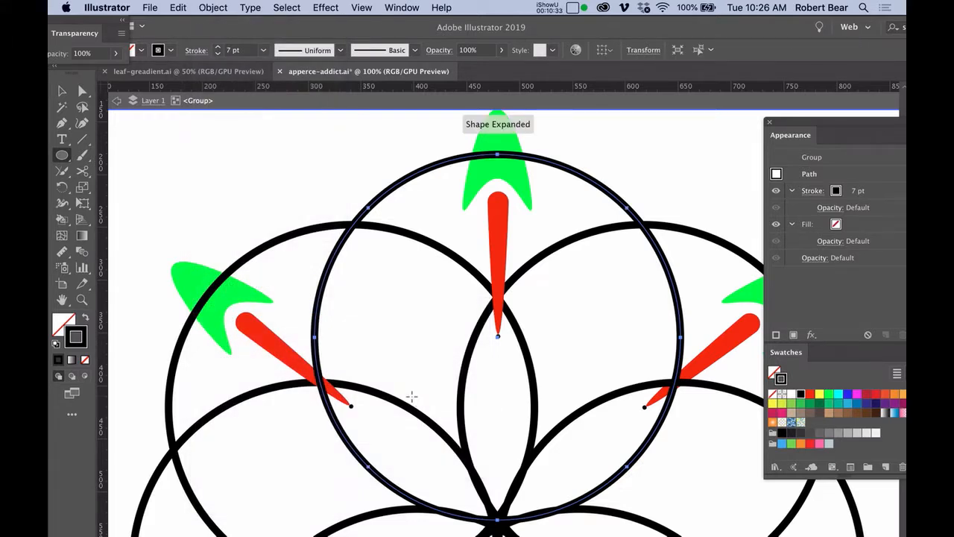
pyautogui.press('super+d')
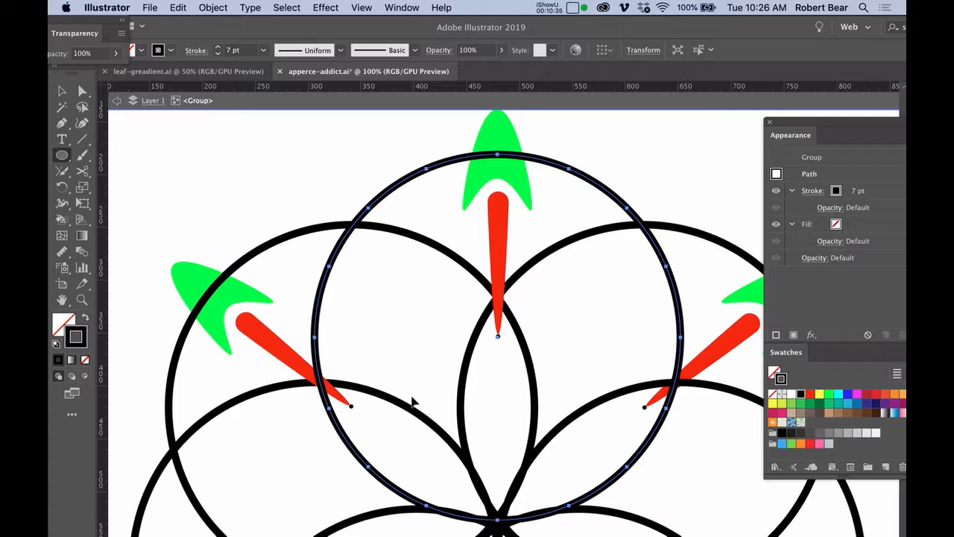
pyautogui.press('super+d')
pyautogui.press('a')
pyautogui.moveTo(446, 144); pyautogui.dragTo(470, 160)
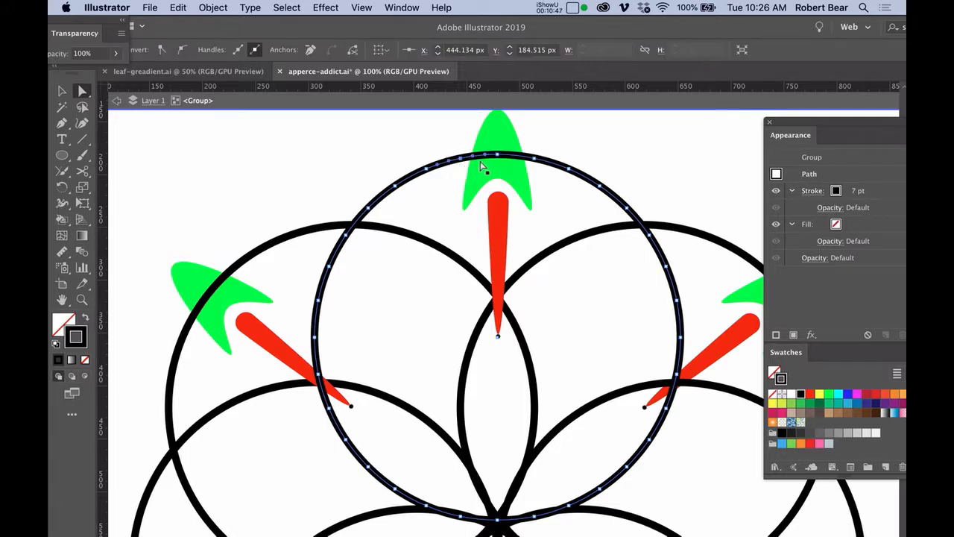
pyautogui.keyDown('shift'); pyautogui.click(500, 157); pyautogui.keyUp('shift')
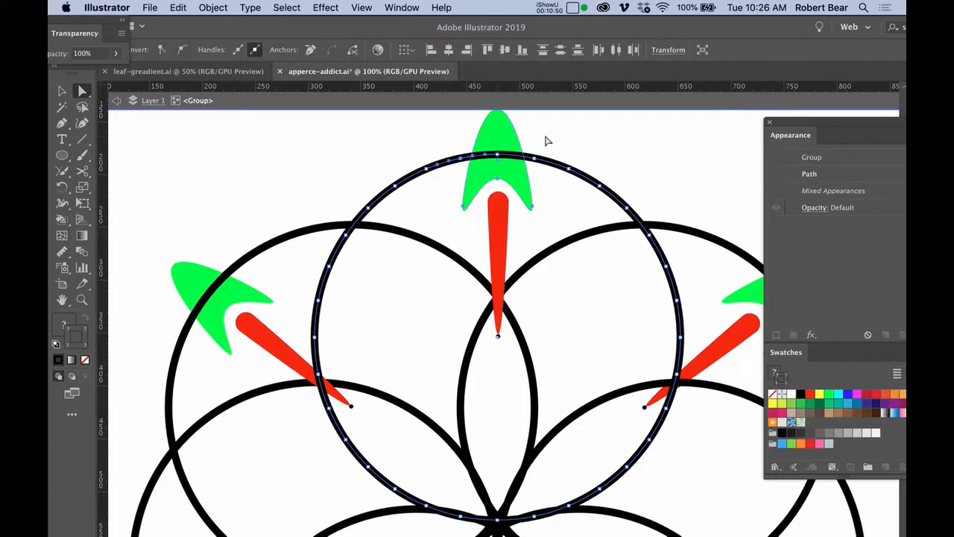
pyautogui.keyDown('shift'); pyautogui.click(498, 144); pyautogui.keyUp('shift')
pyautogui.click(498, 144)
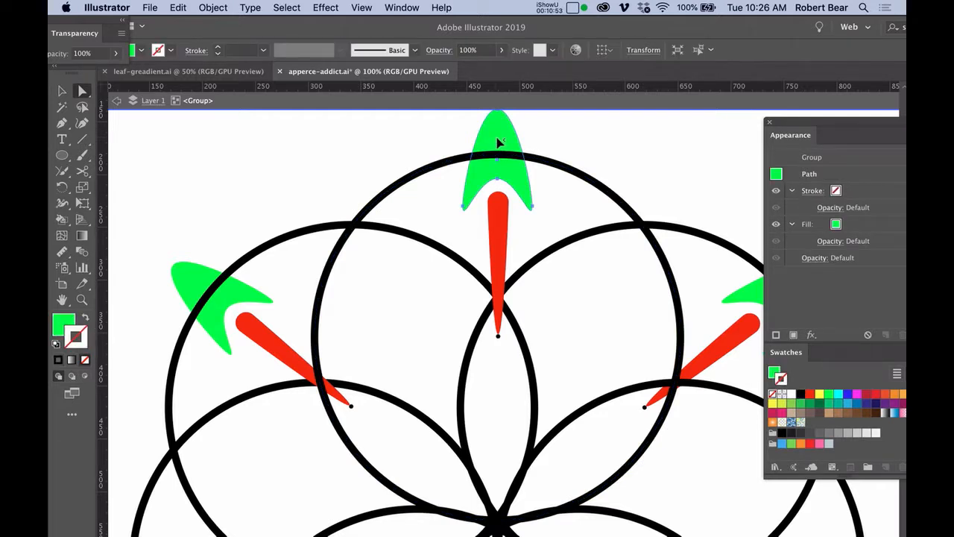
pyautogui.keyDown('shift'); pyautogui.click(498, 143); pyautogui.keyUp('shift')
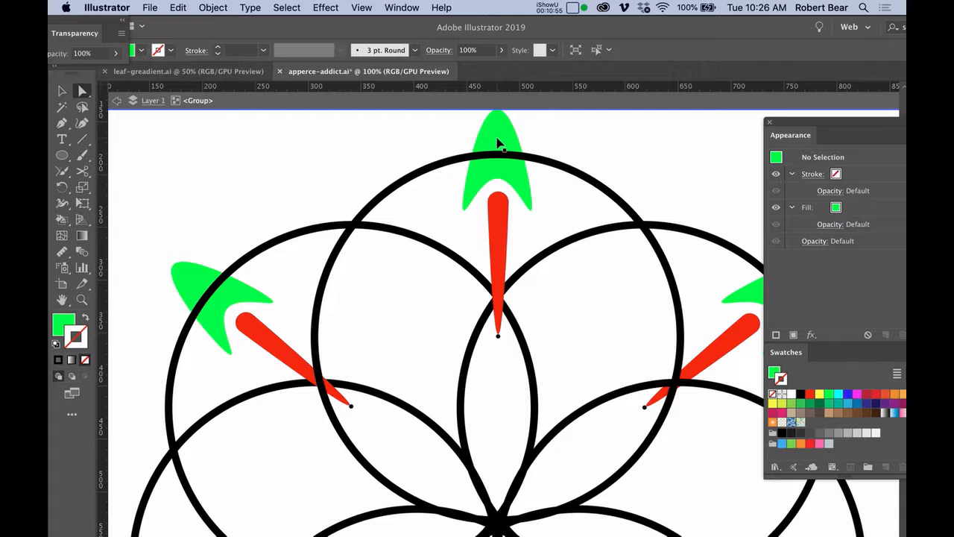
# Step: Cut the top arc segments around the large circle's uppermost anchor points, and delete the remainder of the circle
pyautogui.moveTo(446, 145); pyautogui.dragTo(551, 176)
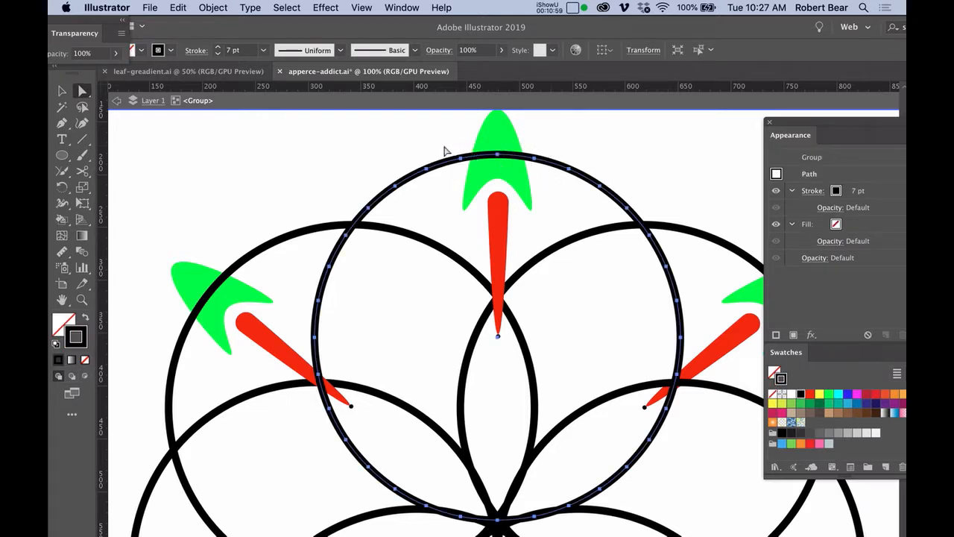
pyautogui.moveTo(442, 145); pyautogui.dragTo(545, 176)
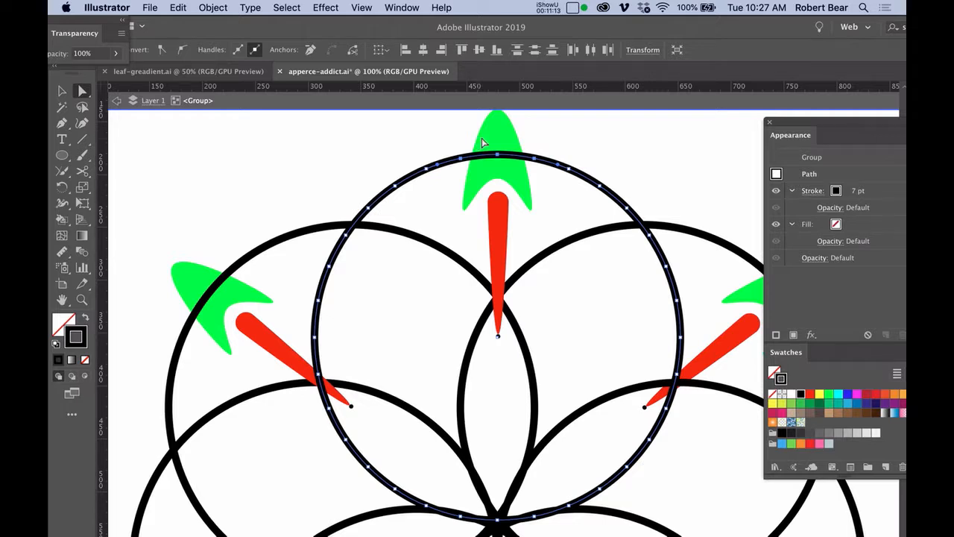
pyautogui.press('Delete')
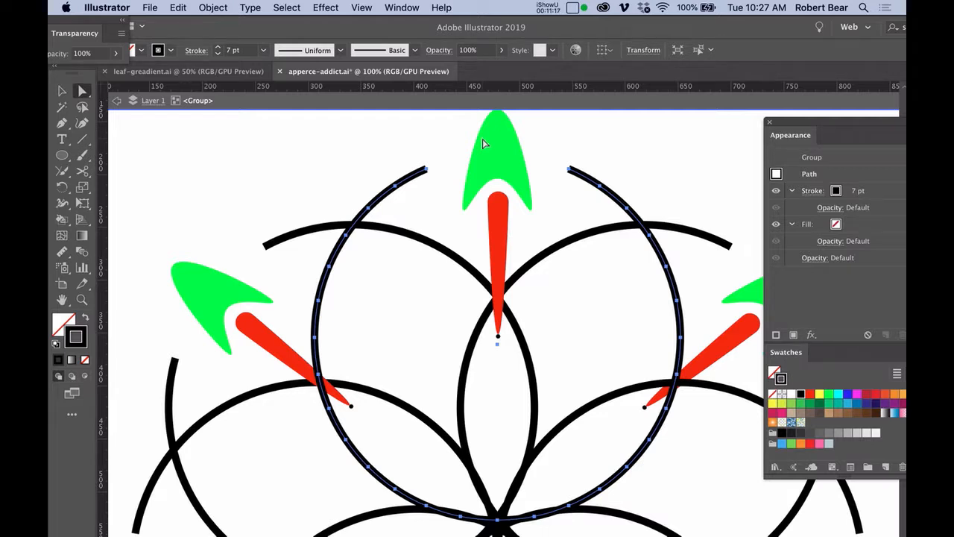
pyautogui.press('Delete')
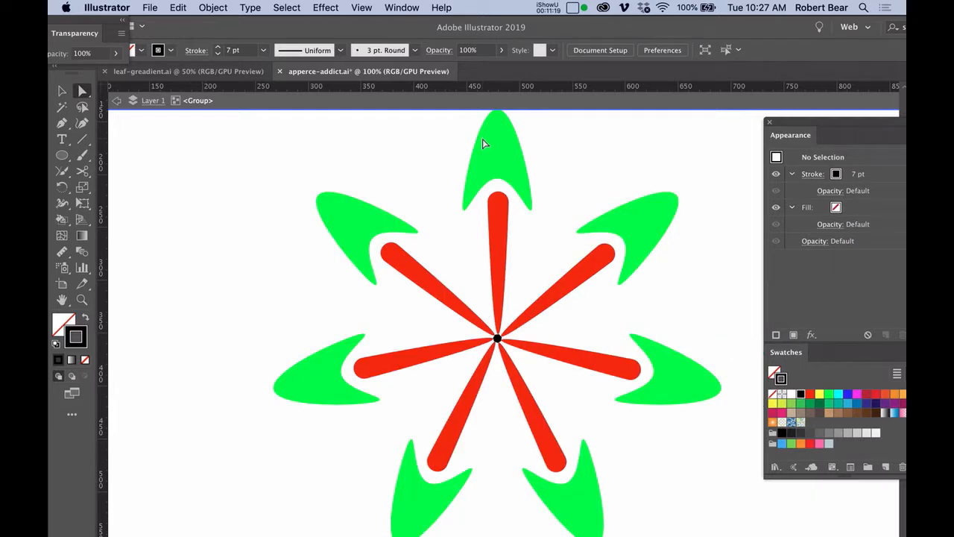
# Step: Try pasting the cut arc in front of the green petals
pyautogui.click(180, 7)
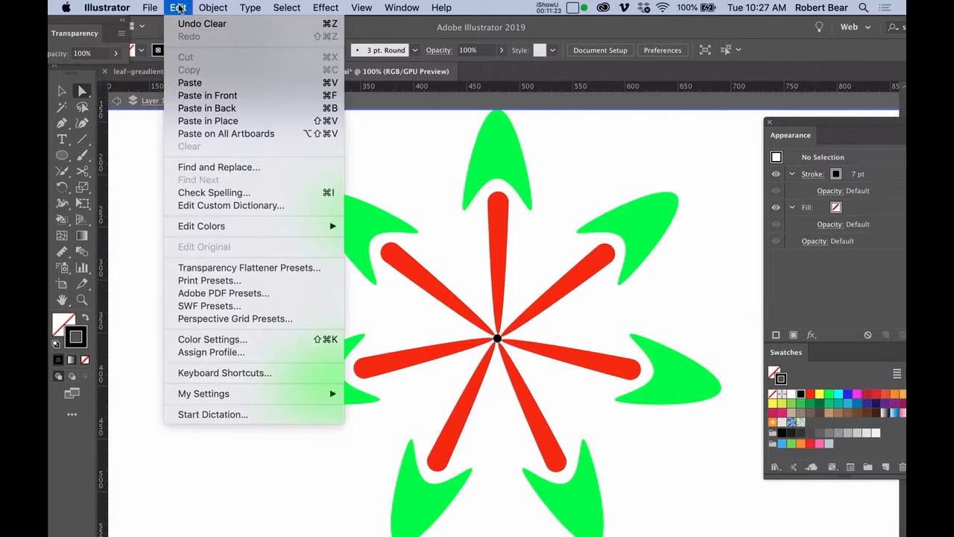
pyautogui.click(206, 95)
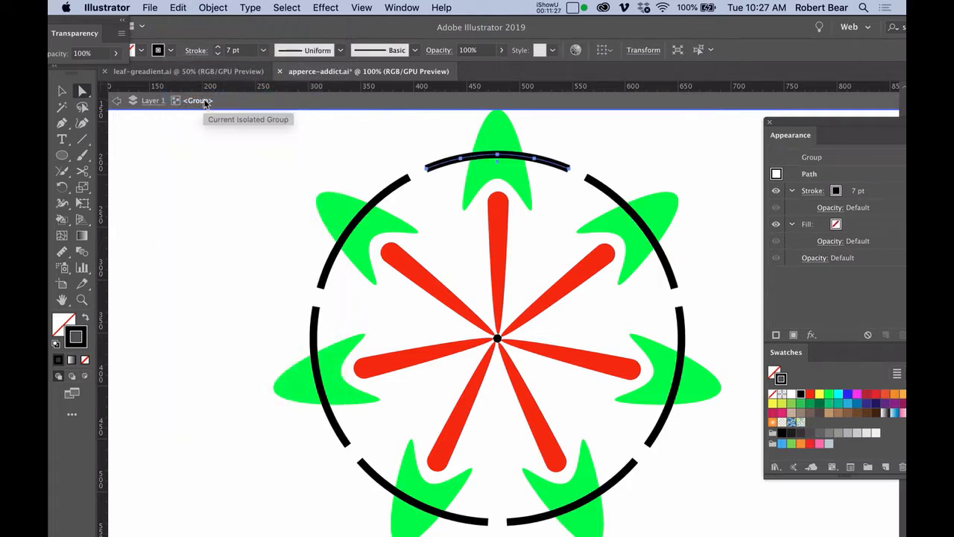
pyautogui.press('Delete')
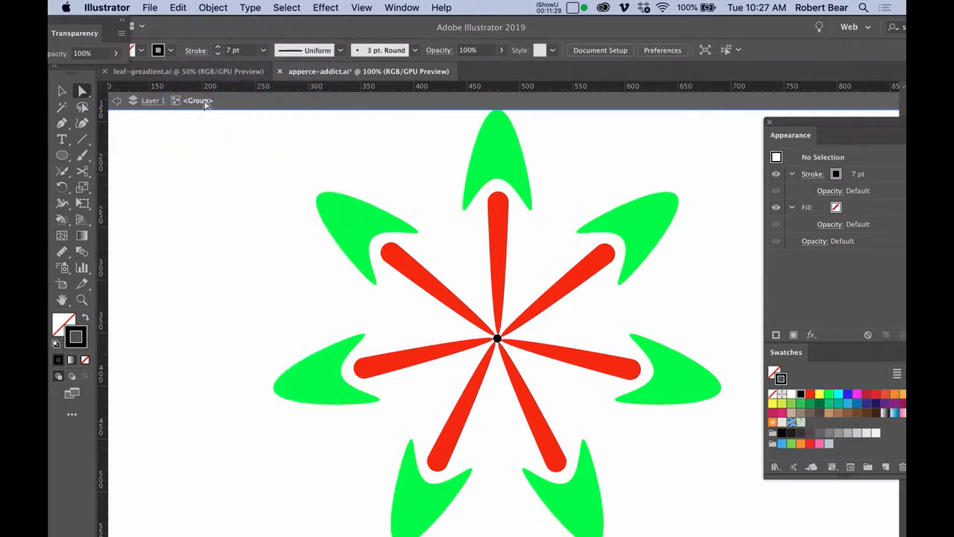
# Step: Paste the cut arc in back, behind the green petals
pyautogui.click(179, 8)
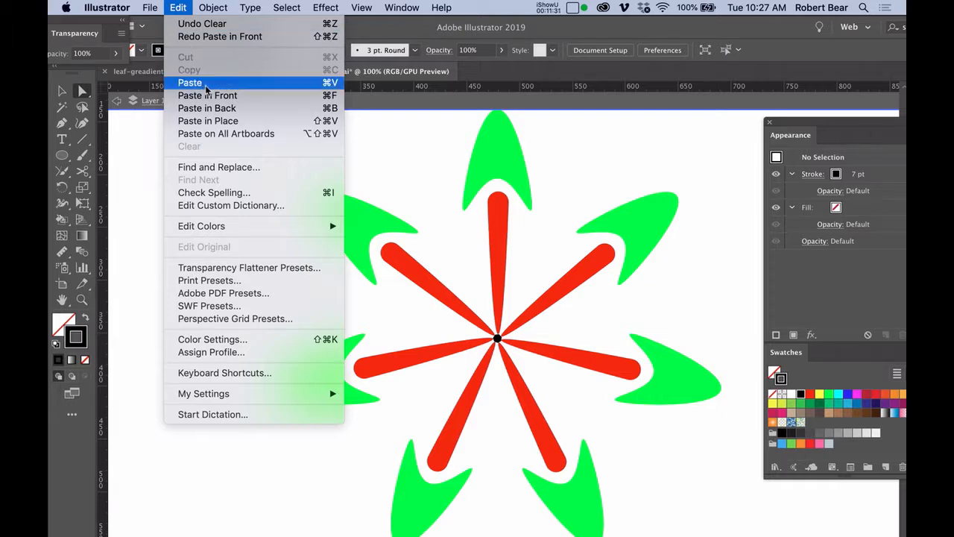
pyautogui.click(212, 108)
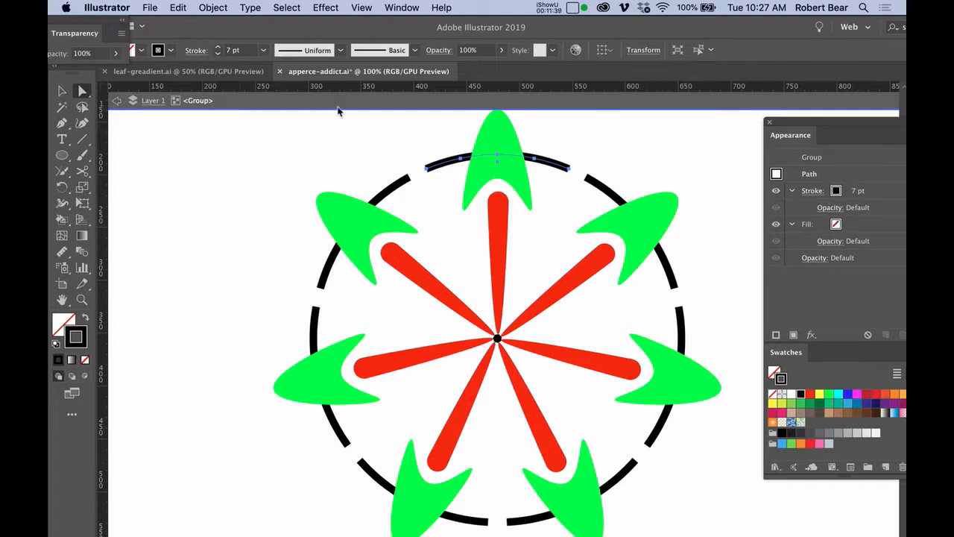
# Step: Unlock all locked artwork in the isolated group and clear the selection
pyautogui.click(431, 132)
pyautogui.click(492, 134)
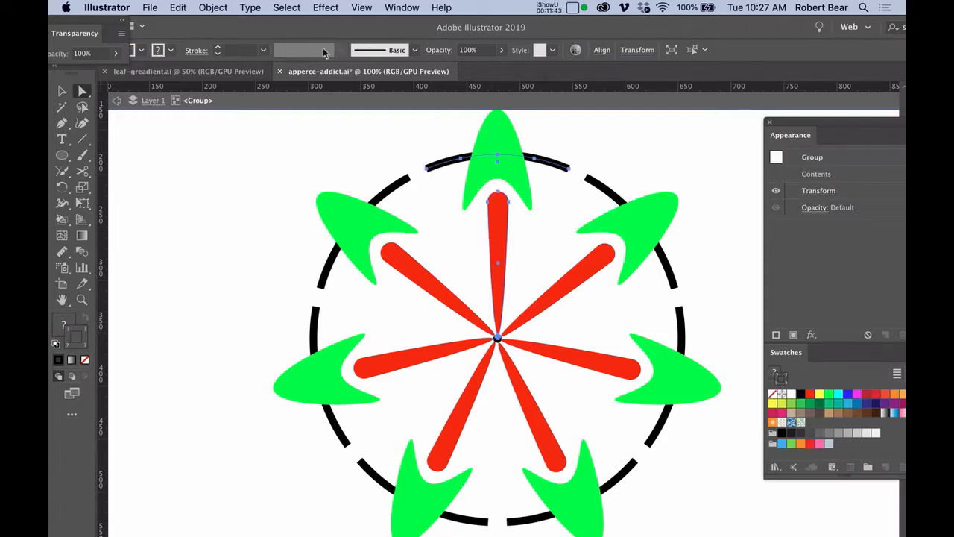
pyautogui.click(214, 8)
pyautogui.moveTo(237, 96)
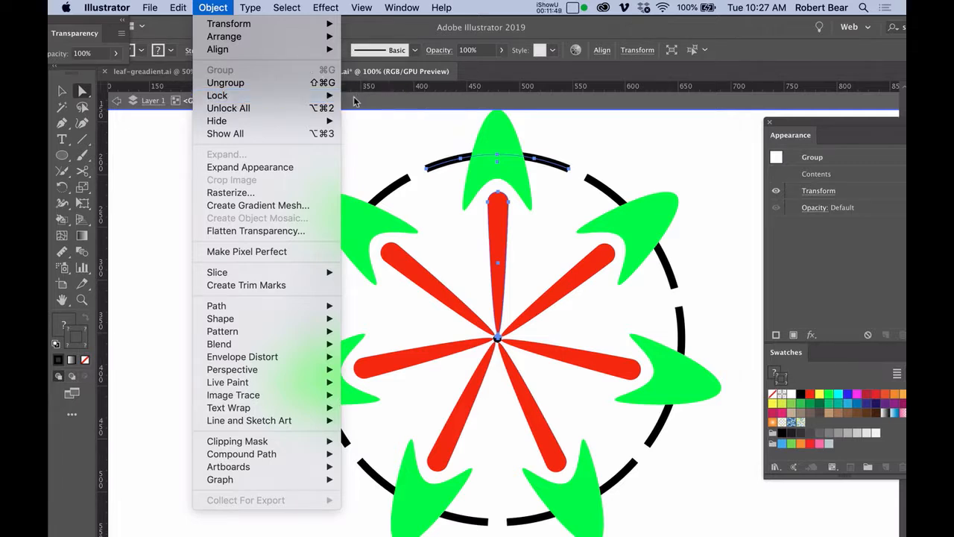
pyautogui.click(226, 6)
pyautogui.press('alt+super+2')
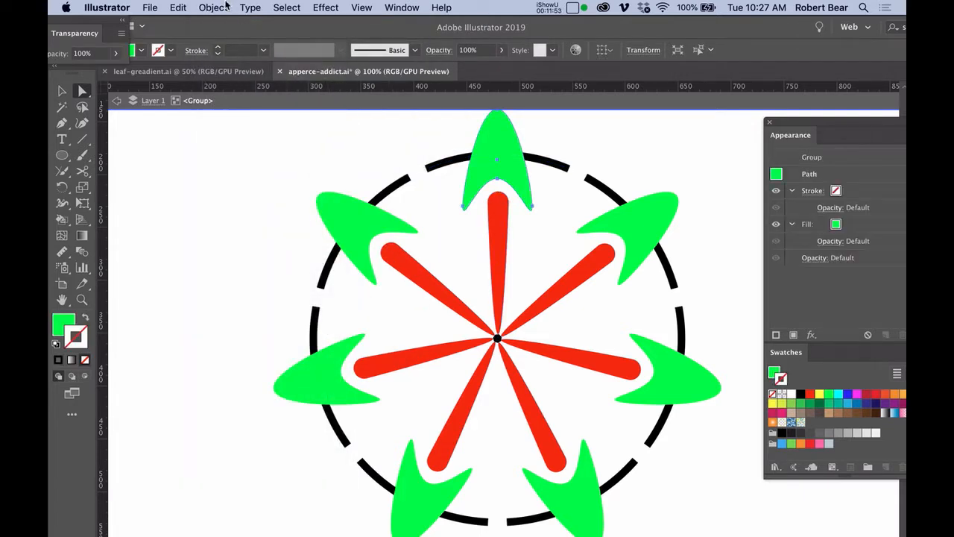
pyautogui.click(295, 164)
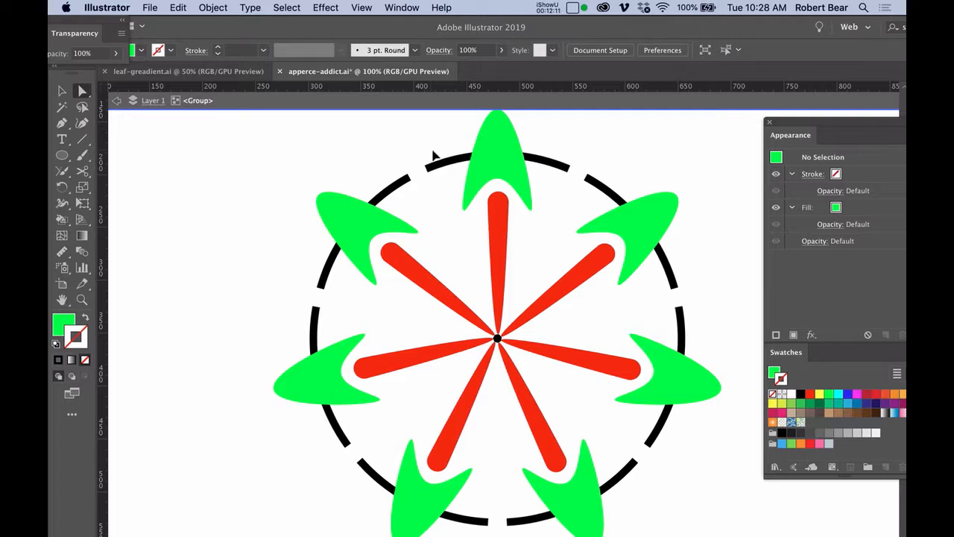
# Step: Try stroke weights of 4 pt and 2 pt for the black arc
pyautogui.click(440, 176)
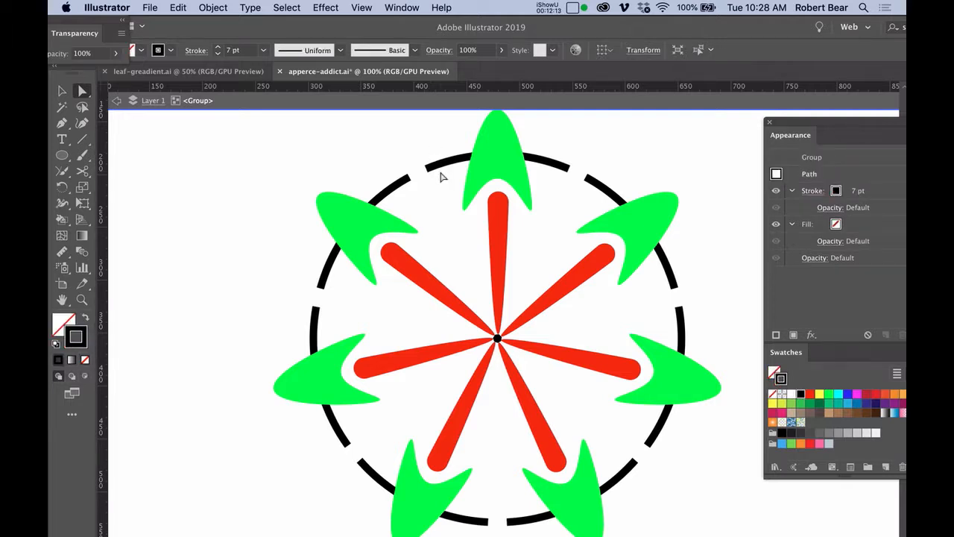
pyautogui.click(449, 182)
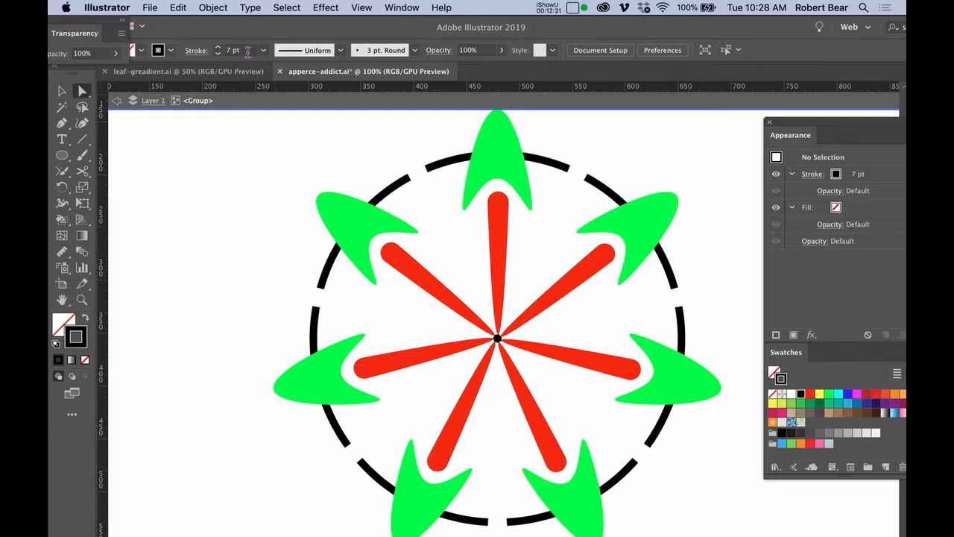
pyautogui.click(246, 50)
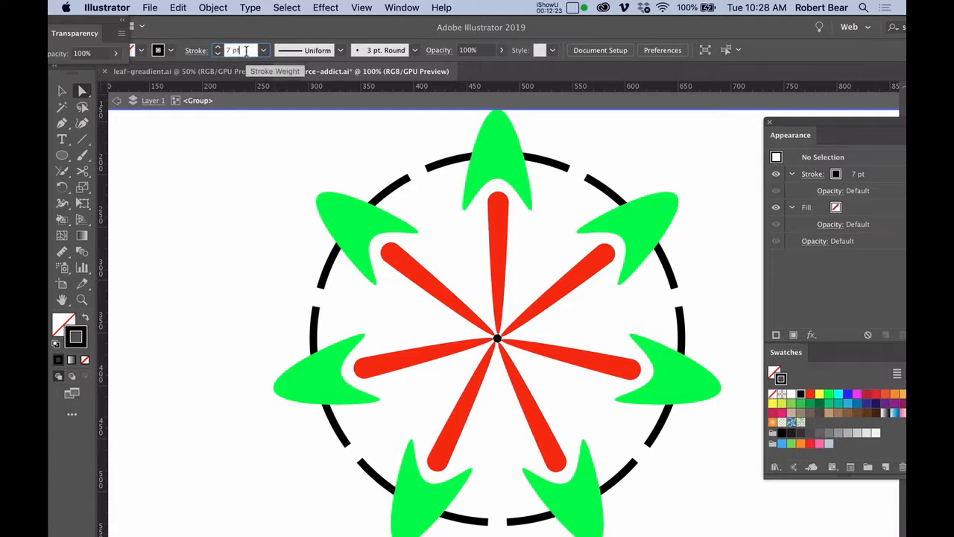
pyautogui.press('super+a')
pyautogui.write('4')
pyautogui.press('Return')
pyautogui.write('2')
pyautogui.press('Return')
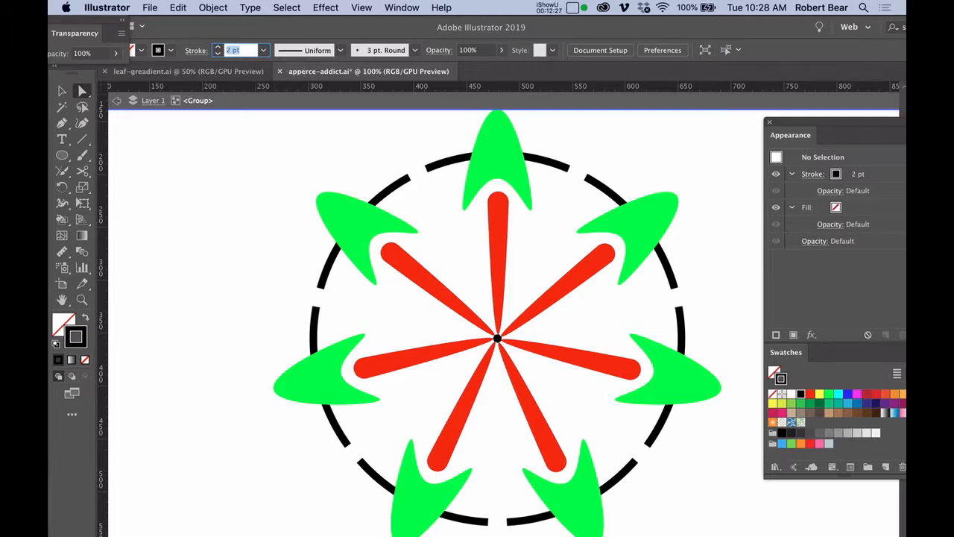
pyautogui.press('super+z')
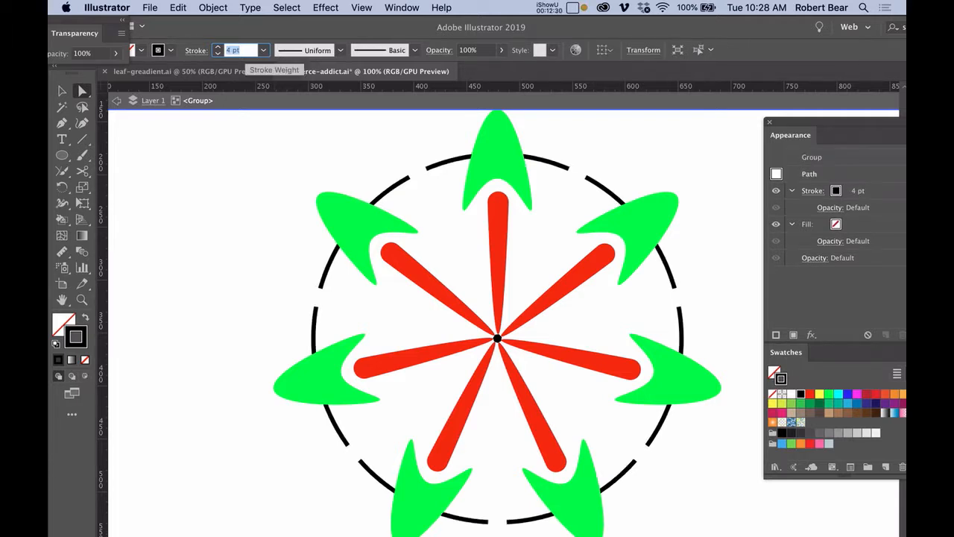
# Step: Thin the black arc's stroke to 1 pt and increase it in 1 pt increments to 5 pt
pyautogui.write('1')
pyautogui.press('Return')
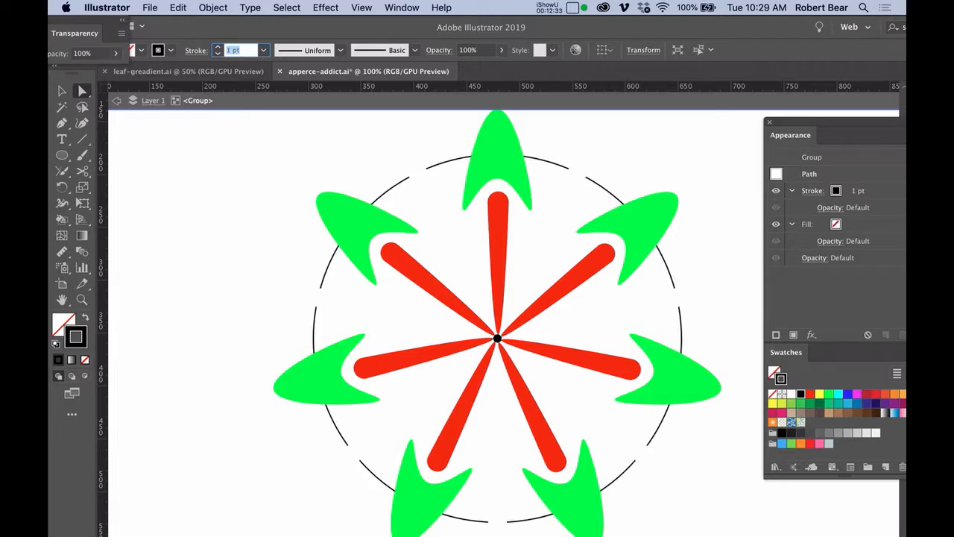
pyautogui.press('Up')
pyautogui.press('Up')
pyautogui.press('Up')
pyautogui.press('Up')
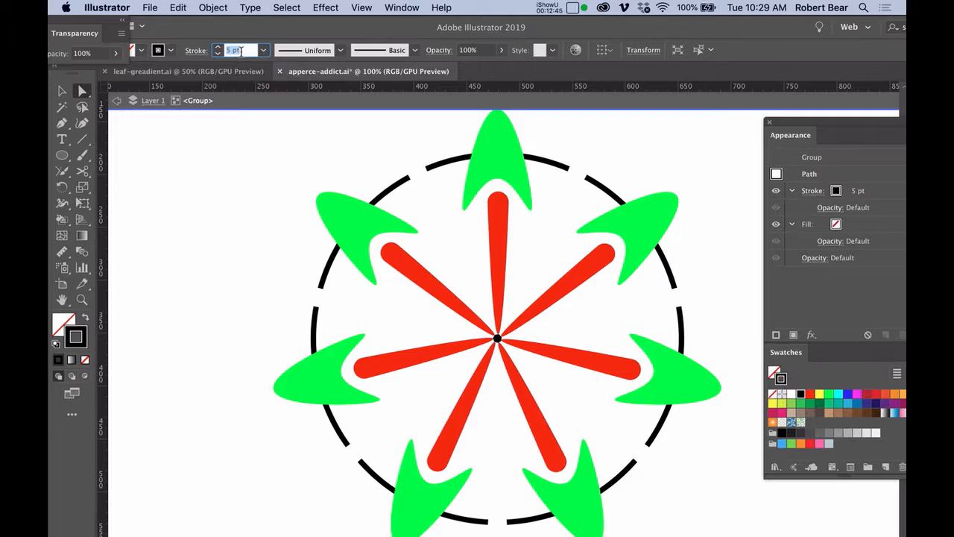
# Step: Make the arc's stroke a dashed line with a 6 pt dash, 6 pt gap, 12 pt dash and 6 pt gap
pyautogui.click(197, 51)
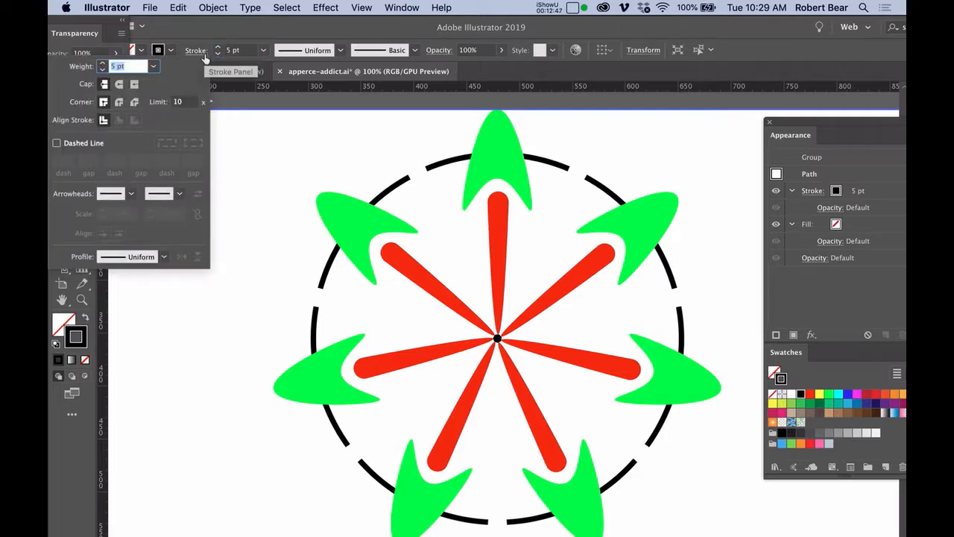
pyautogui.click(56, 143)
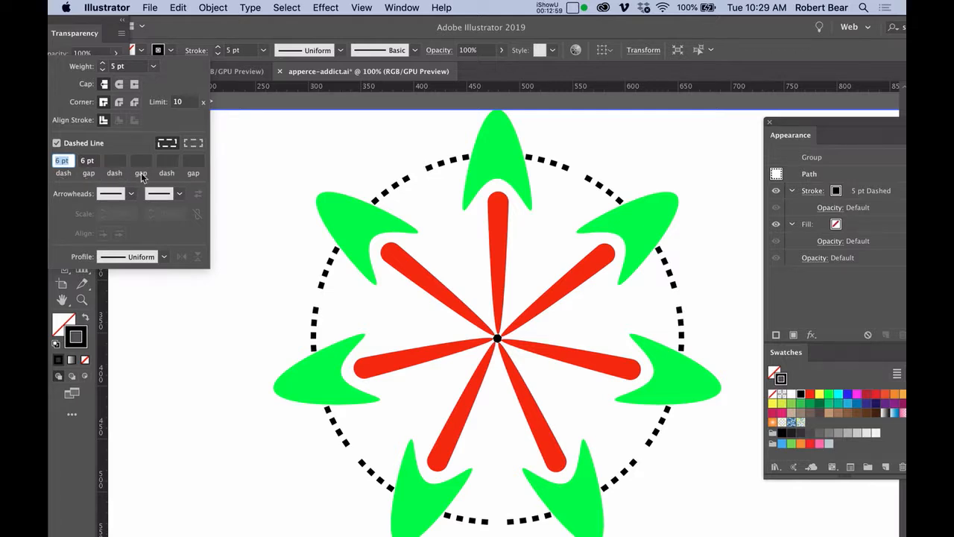
pyautogui.click(115, 161)
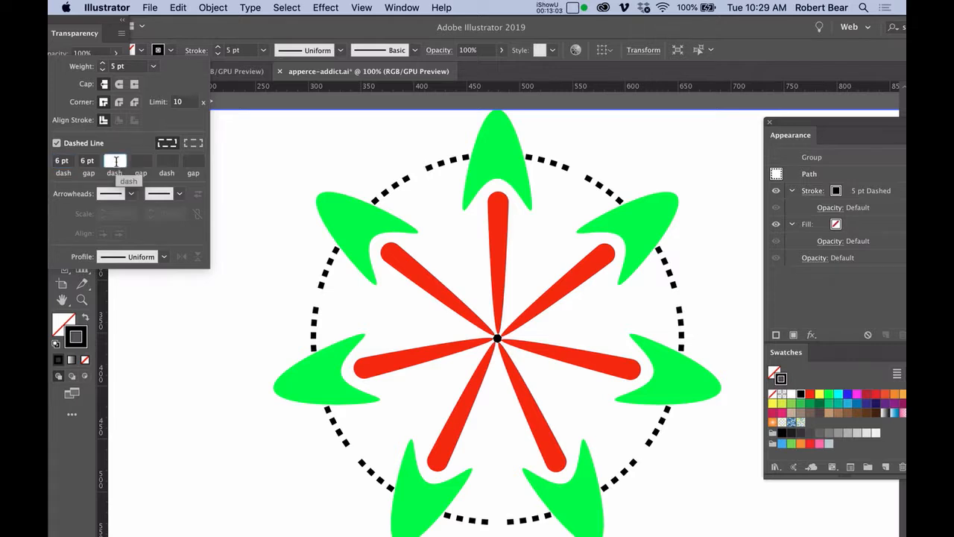
pyautogui.write('12')
pyautogui.click(142, 161)
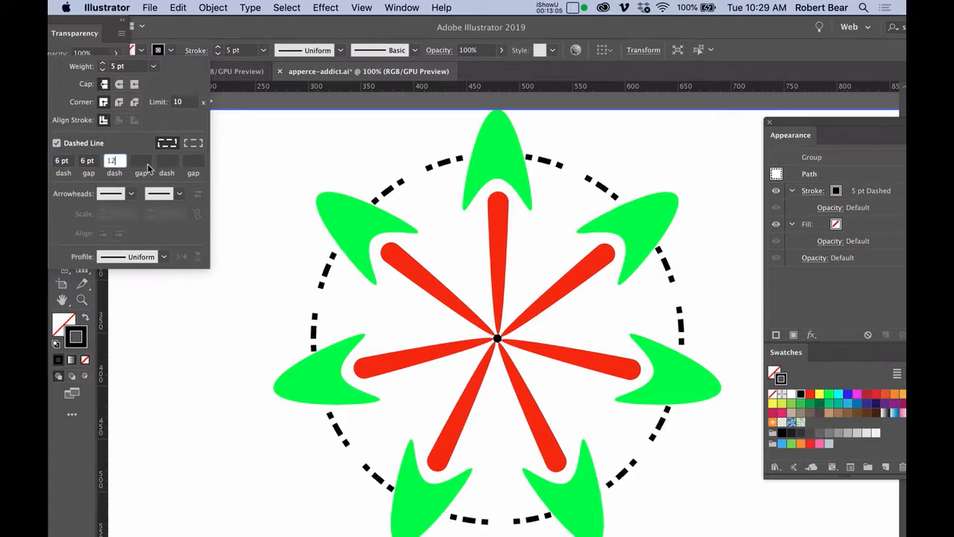
pyautogui.write('6')
pyautogui.press('Tab')
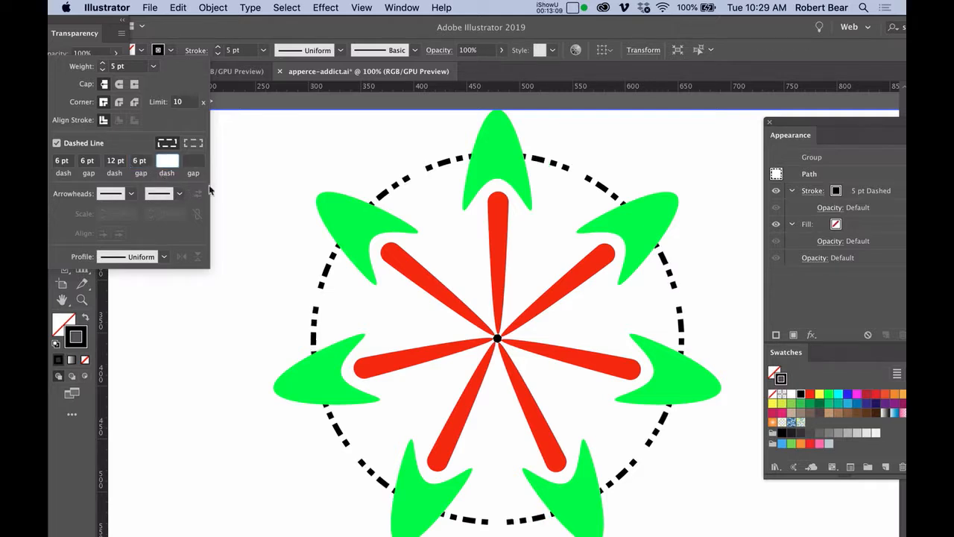
# Step: Adjust the dashed arc's stroke weight up and down in large increments
pyautogui.click(240, 50)
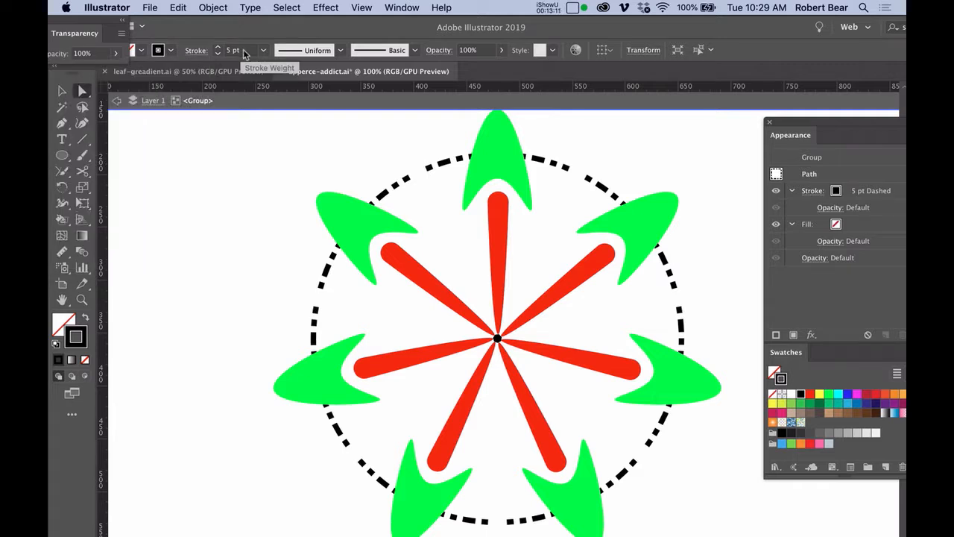
pyautogui.hotkey('shift', 'Up')
pyautogui.hotkey('shift', 'Up')
pyautogui.hotkey('shift', 'Up')
pyautogui.hotkey('shift', 'Down')
pyautogui.hotkey('shift', 'Down')
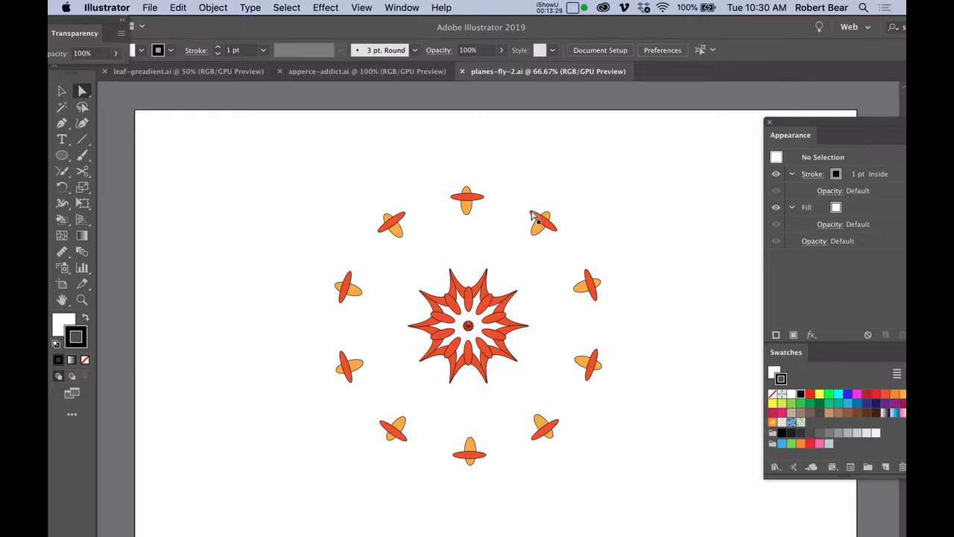
# Step: In planes-fly-2.ai, isolate the planes group and select the lowest anchor point of the top plane's orange ellipse, with selection edges shown
pyautogui.press('v')
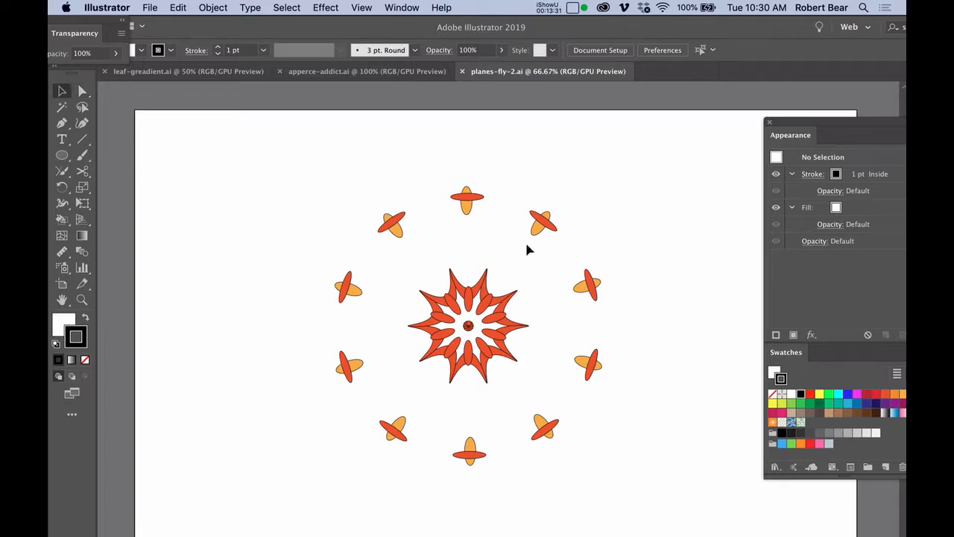
pyautogui.doubleClick(467, 206)
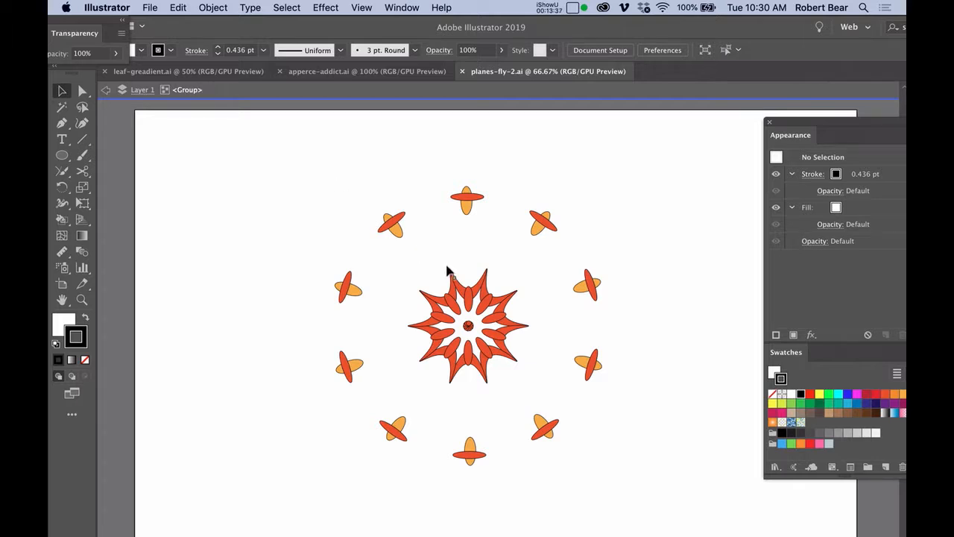
pyautogui.press('a')
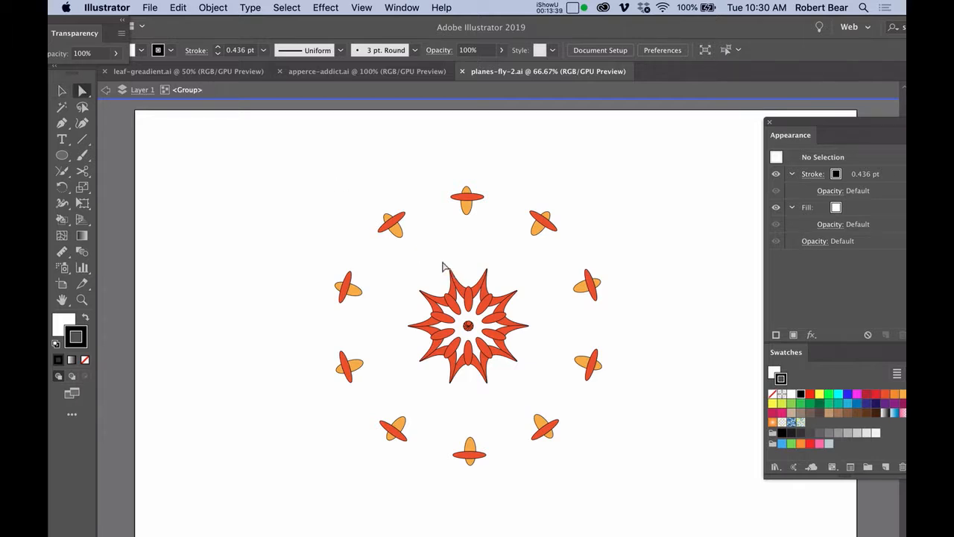
pyautogui.click(476, 211)
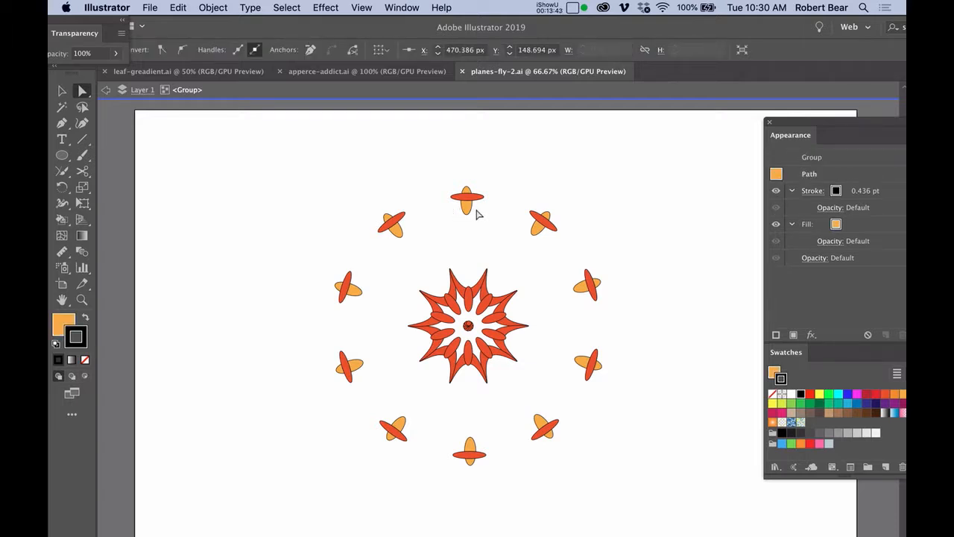
pyautogui.press('super+h')
pyautogui.press('super+h')
pyautogui.press('super+h')
# Step: Try stretching the top plane's orange ellipse inward to the central red flower by nudging its lowest anchor point downward
pyautogui.press('Down')
pyautogui.press('Down')
pyautogui.press('Down')
pyautogui.press('Down')
pyautogui.press('Down')
pyautogui.press('Down')
pyautogui.press('Down')
pyautogui.press('Down')
pyautogui.press('Down')
pyautogui.press('Down')
pyautogui.press('Down')
pyautogui.press('Down')
pyautogui.press('Down')
pyautogui.press('Down')
pyautogui.press('Down')
pyautogui.press('Down')
pyautogui.press('Down')
pyautogui.press('Down')
pyautogui.press('Down')
pyautogui.press('Down')
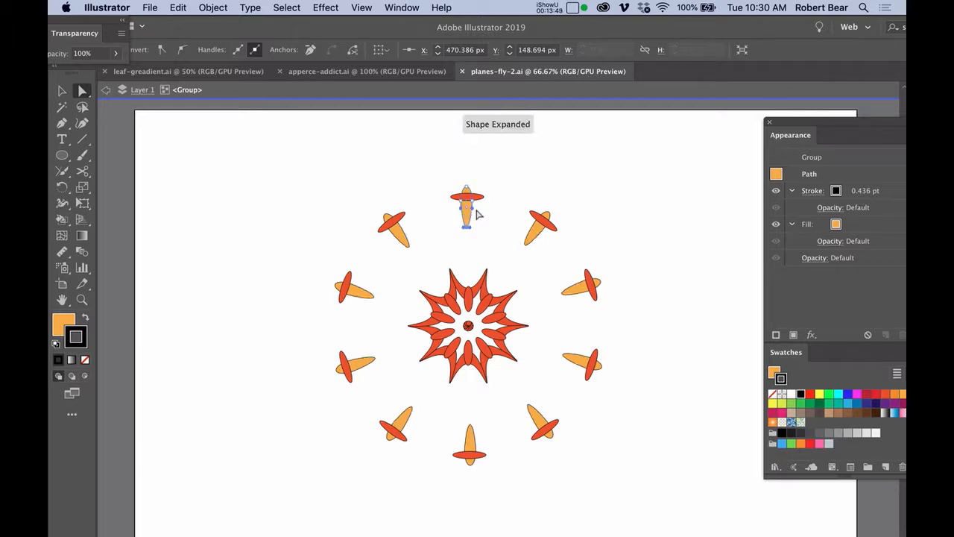
pyautogui.press('Down')
pyautogui.press('Down')
pyautogui.press('Down')
pyautogui.press('Down')
pyautogui.press('Down')
pyautogui.press('Down')
pyautogui.press('Down')
pyautogui.press('Down')
pyautogui.press('Down')
pyautogui.press('Down')
pyautogui.press('Down')
pyautogui.press('Down')
pyautogui.press('Down')
pyautogui.press('Down')
pyautogui.press('Down')
pyautogui.press('Down')
pyautogui.press('Down')
pyautogui.press('Down')
pyautogui.press('Down')
pyautogui.press('Down')
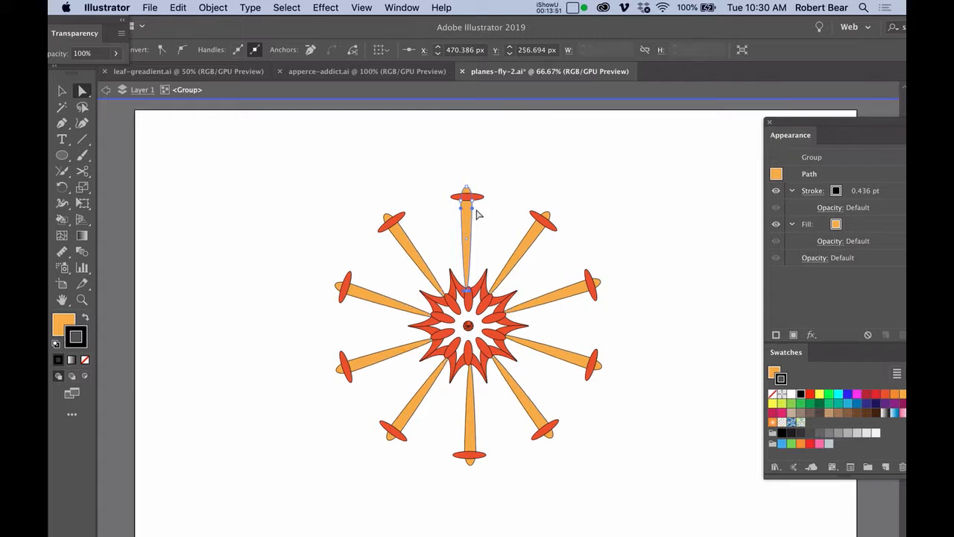
# Step: Nudge the orange ellipse's lowest anchor point back up a little, and undo the anchor point's moves
pyautogui.press('Up')
pyautogui.press('Up')
pyautogui.press('Up')
pyautogui.press('Up')
pyautogui.press('Up')
pyautogui.press('Up')
pyautogui.press('Up')
pyautogui.press('Up')
pyautogui.press('Up')
pyautogui.press('Up')
pyautogui.press('Up')
pyautogui.press('Up')
pyautogui.press('Up')
pyautogui.press('Up')
pyautogui.press('Up')
pyautogui.press('Up')
pyautogui.press('Up')
pyautogui.press('Up')
pyautogui.press('Up')
pyautogui.press('Up')
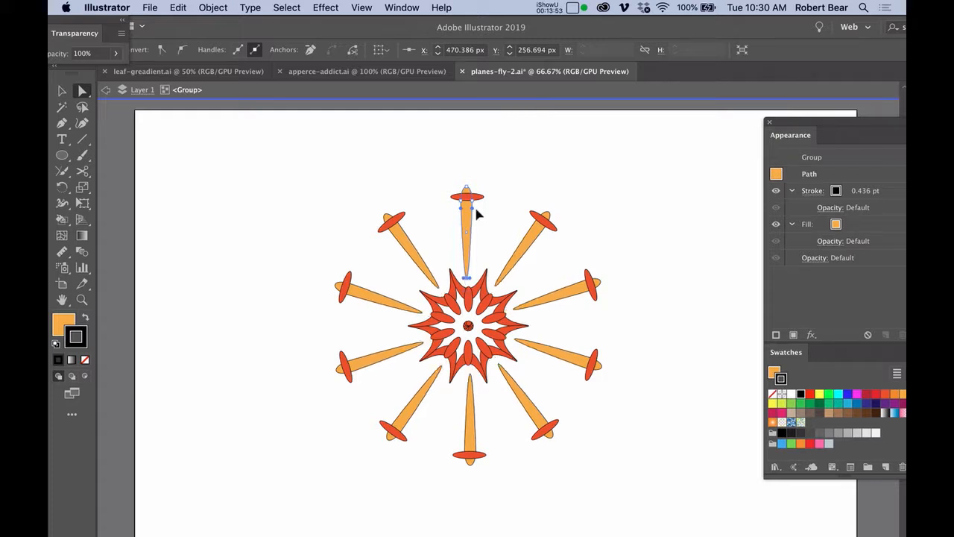
pyautogui.press('super+z')
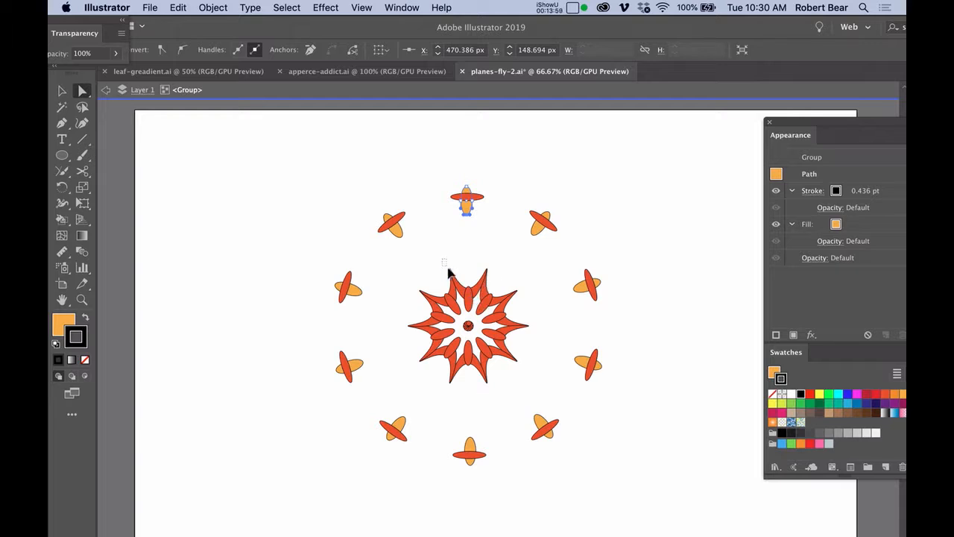
# Step: Deselect the orange ellipse and check the master shapes in Outline view before returning to Preview
pyautogui.click(447, 267)
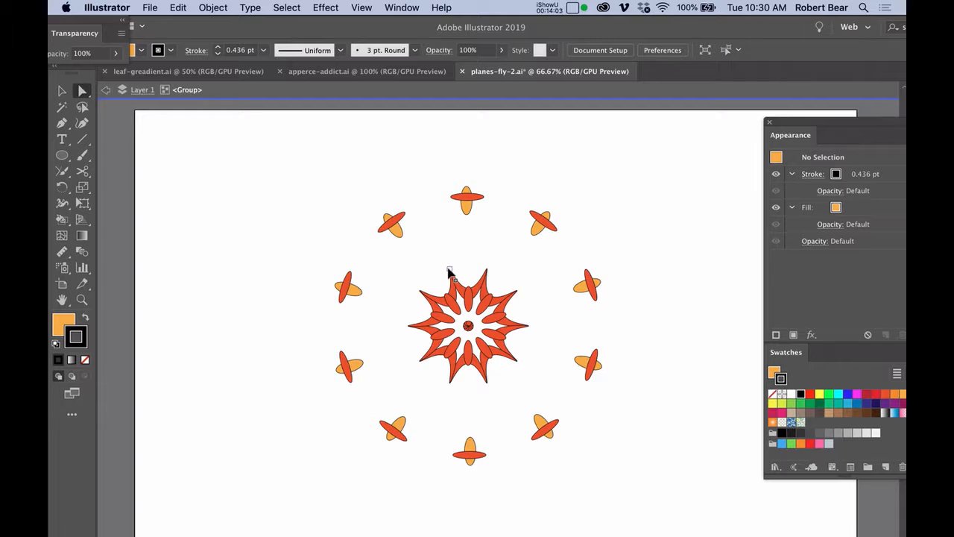
pyautogui.press('super+y')
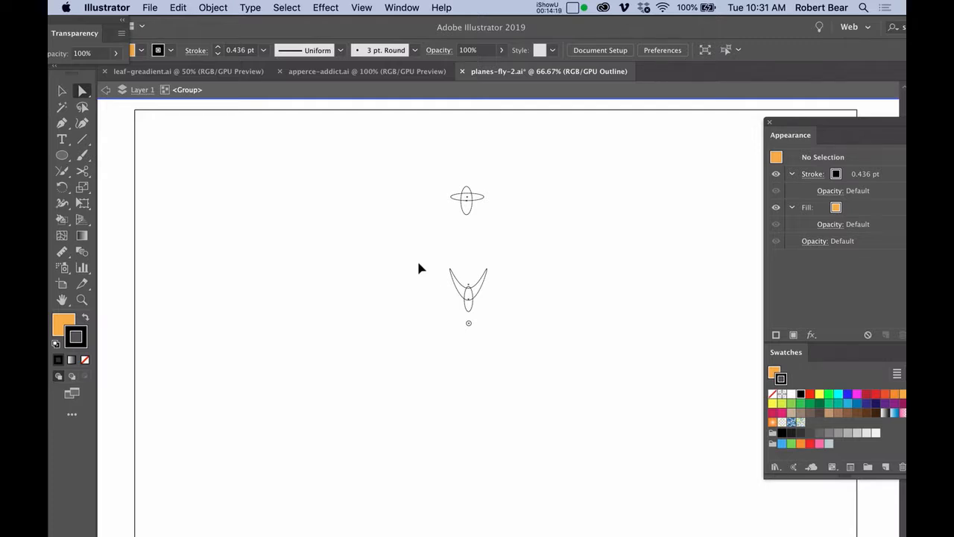
pyautogui.press('super+y')
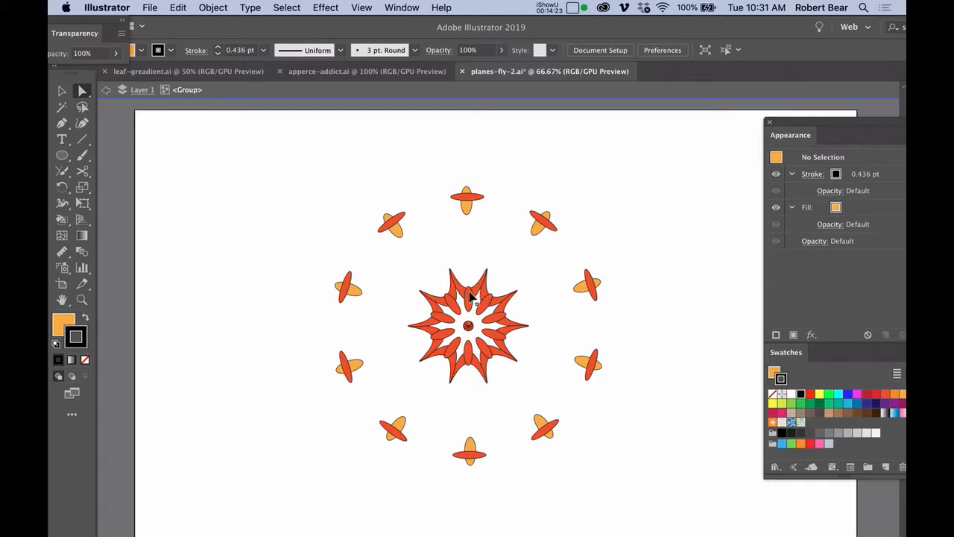
# Step: Move the central flower's top small red ellipse outward so it nests between the two points of the red crescent
pyautogui.click(474, 297)
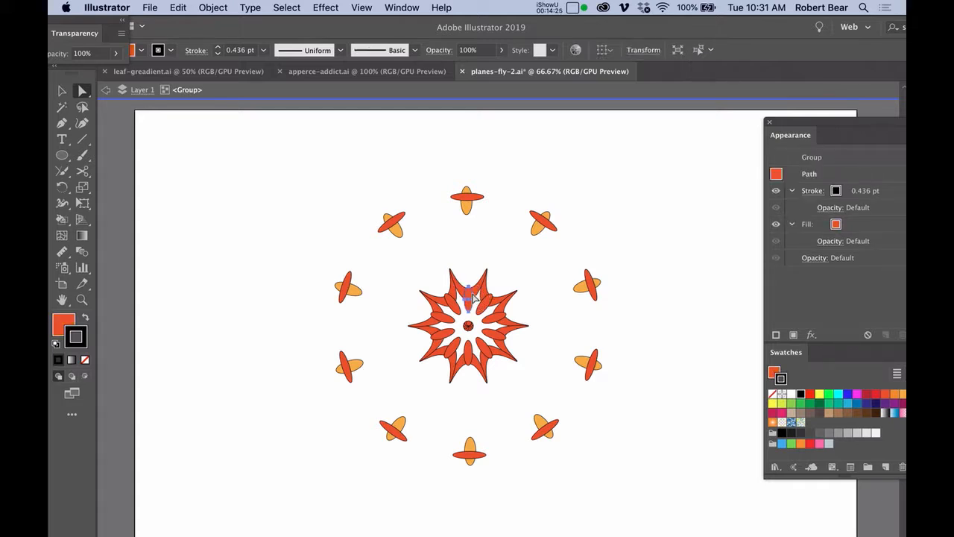
pyautogui.hotkey('shift', 'Up')
pyautogui.hotkey('shift', 'Up')
pyautogui.hotkey('shift', 'Up')
pyautogui.hotkey('shift', 'Up')
pyautogui.hotkey('shift', 'Up')
pyautogui.hotkey('shift', 'Up')
pyautogui.hotkey('shift', 'Up')
pyautogui.hotkey('shift', 'Up')
pyautogui.hotkey('shift', 'Up')
pyautogui.hotkey('shift', 'Up')
pyautogui.hotkey('shift', 'Down')
pyautogui.hotkey('shift', 'Down')
pyautogui.hotkey('shift', 'Down')
pyautogui.hotkey('shift', 'Down')
pyautogui.hotkey('shift', 'Down')
pyautogui.hotkey('shift', 'Down')
pyautogui.hotkey('shift', 'Down')
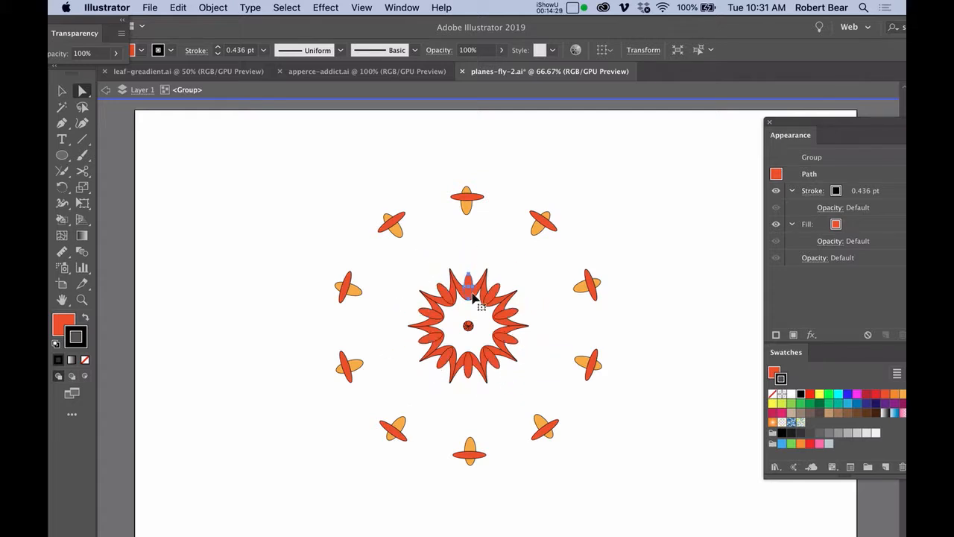
# Step: Try moving the red crescent of the central flower outward in large increments, and bring it back to its starting position
pyautogui.moveTo(438, 255); pyautogui.dragTo(458, 278)
pyautogui.hotkey('shift', 'Up')
pyautogui.hotkey('shift', 'Up')
pyautogui.hotkey('shift', 'Up')
pyautogui.hotkey('shift', 'Up')
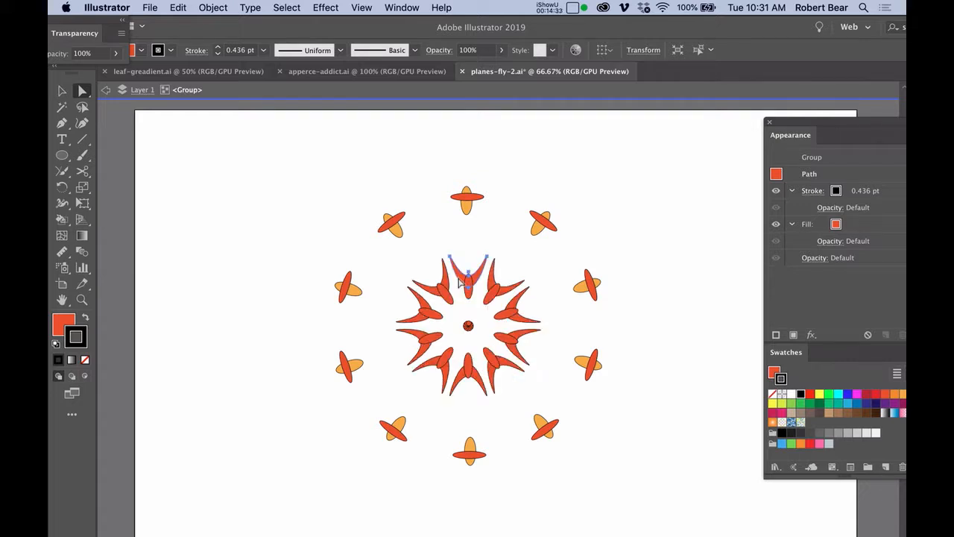
pyautogui.hotkey('shift', 'Down')
pyautogui.hotkey('shift', 'Down')
pyautogui.hotkey('shift', 'Down')
pyautogui.hotkey('shift', 'Down')
pyautogui.hotkey('shift', 'Down')
pyautogui.hotkey('shift', 'Down')
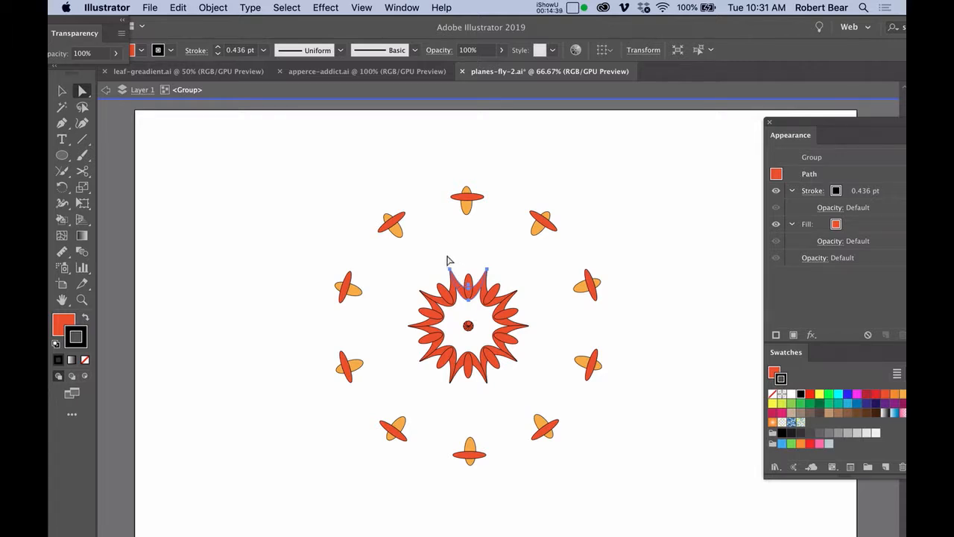
# Step: Select the crescent's two upper tip anchors and scale them non-uniformly, 110% horizontal and 100% vertical
pyautogui.moveTo(461, 266); pyautogui.dragTo(498, 280)
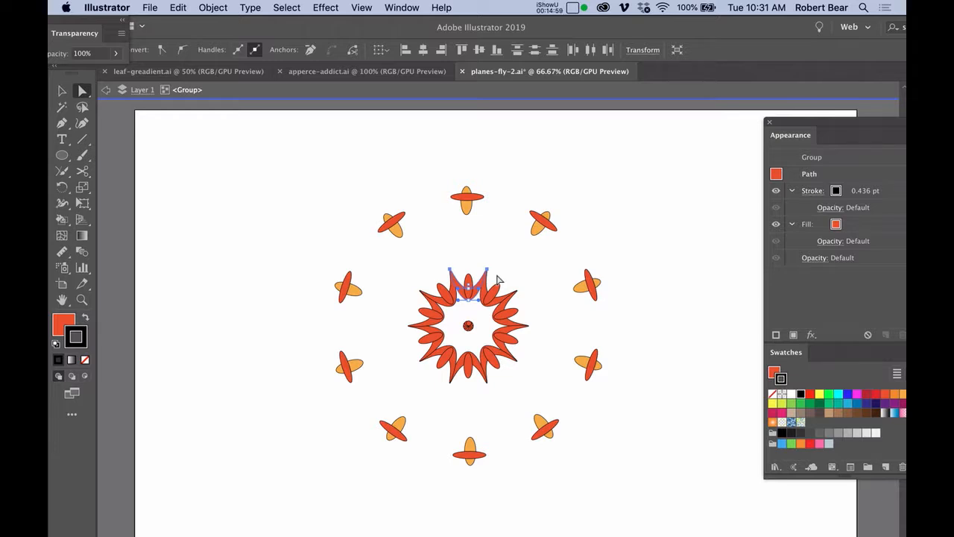
pyautogui.press('s')
pyautogui.press('Return')
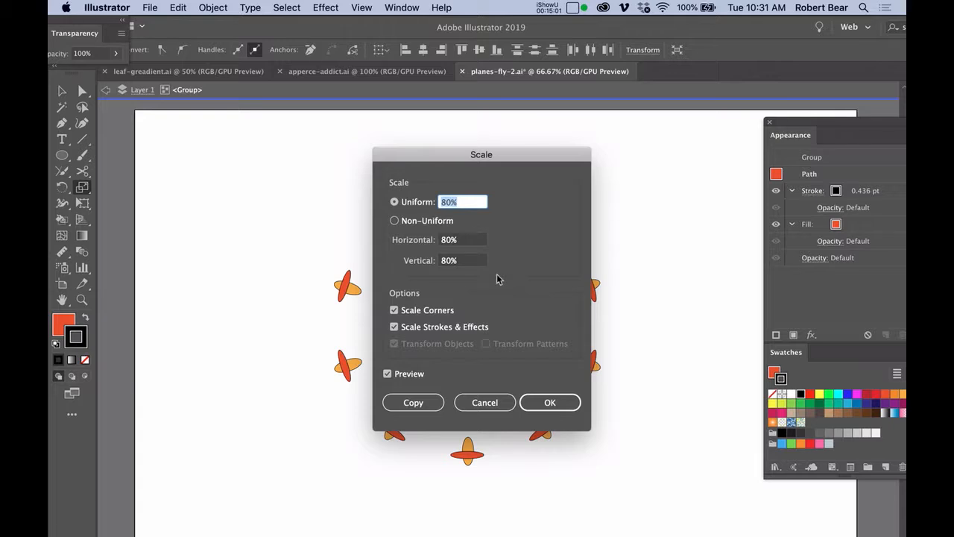
pyautogui.press('Tab')
pyautogui.press('Tab')
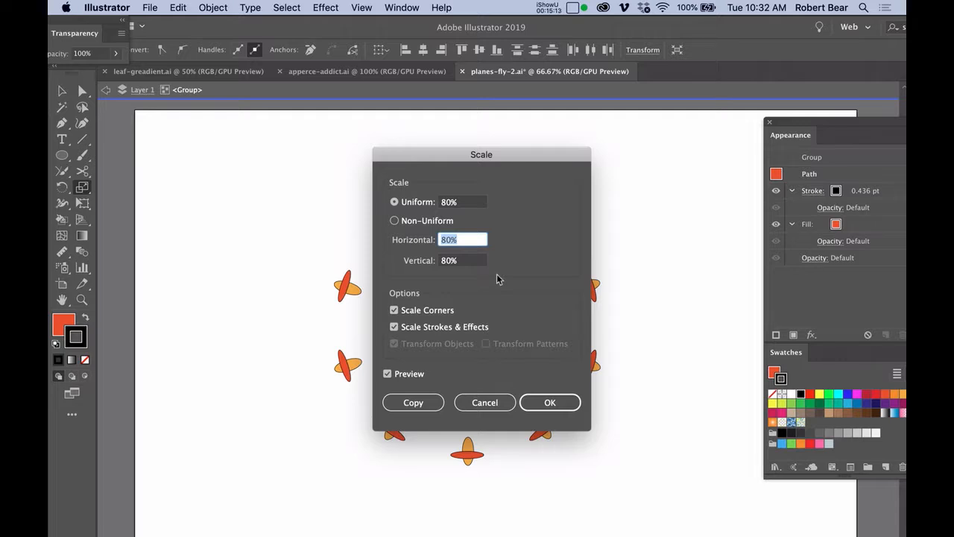
pyautogui.write('110')
pyautogui.press('Tab')
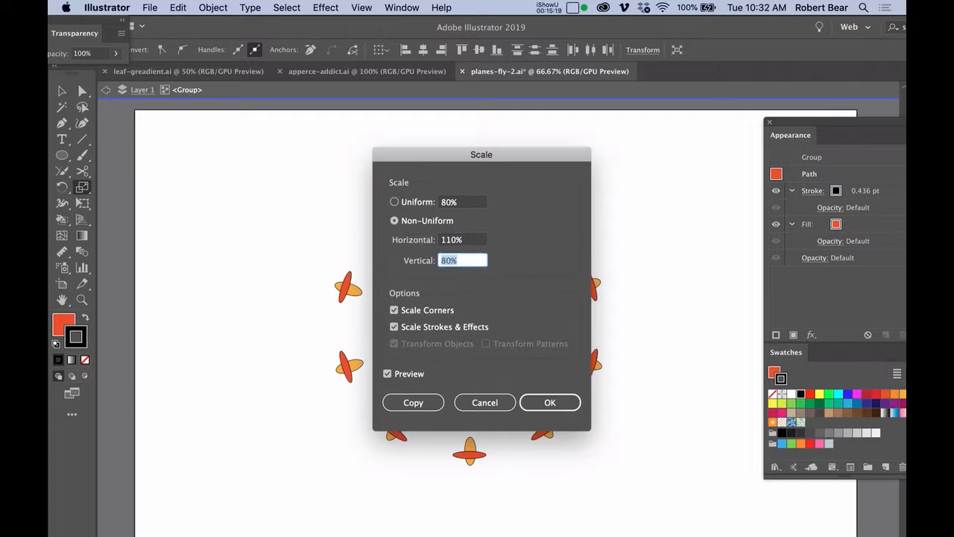
pyautogui.write('100')
pyautogui.click(568, 400)
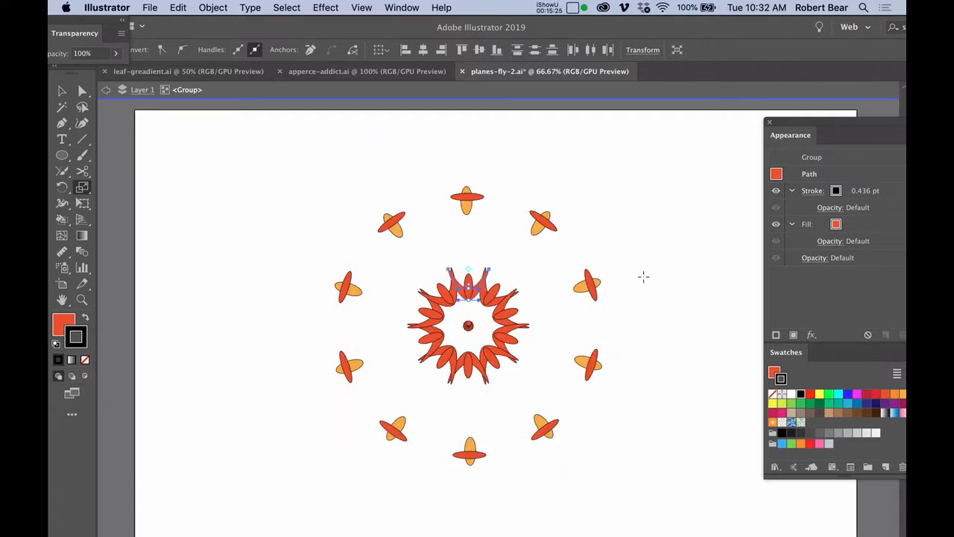
# Step: Repeat the 110% horizontal scaling seven more times to spread the crescent's two tips apart
pyautogui.keyDown('super'); pyautogui.click(642, 272); pyautogui.keyUp('super')
pyautogui.press('super+d')
pyautogui.press('super+d')
pyautogui.press('super+d')
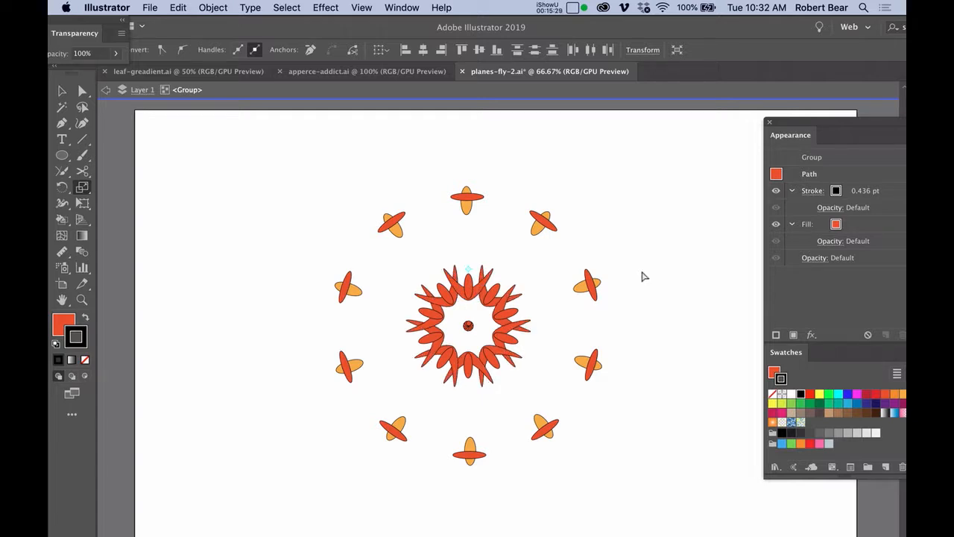
pyautogui.press('super+d')
pyautogui.press('super+d')
pyautogui.press('super+d')
pyautogui.press('super+d')
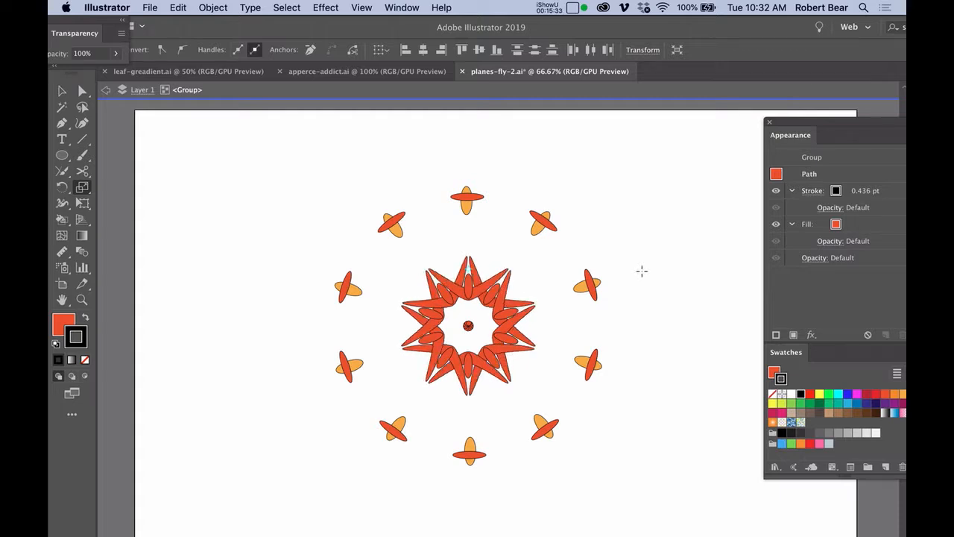
# Step: Try stretching the crescent's two tips upward in large increments until the points reach far beyond the ring of planes
pyautogui.press('super+d')
pyautogui.press('super+d')
pyautogui.press('super+d')
pyautogui.press('super+d')
pyautogui.press('super+d')
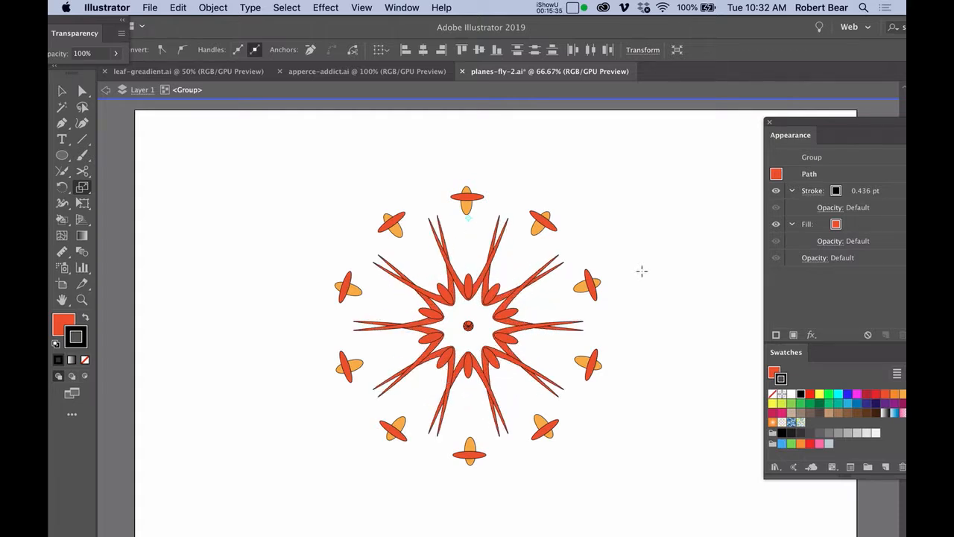
pyautogui.press('super+d')
pyautogui.press('super+d')
pyautogui.press('super+d')
pyautogui.press('super+d')
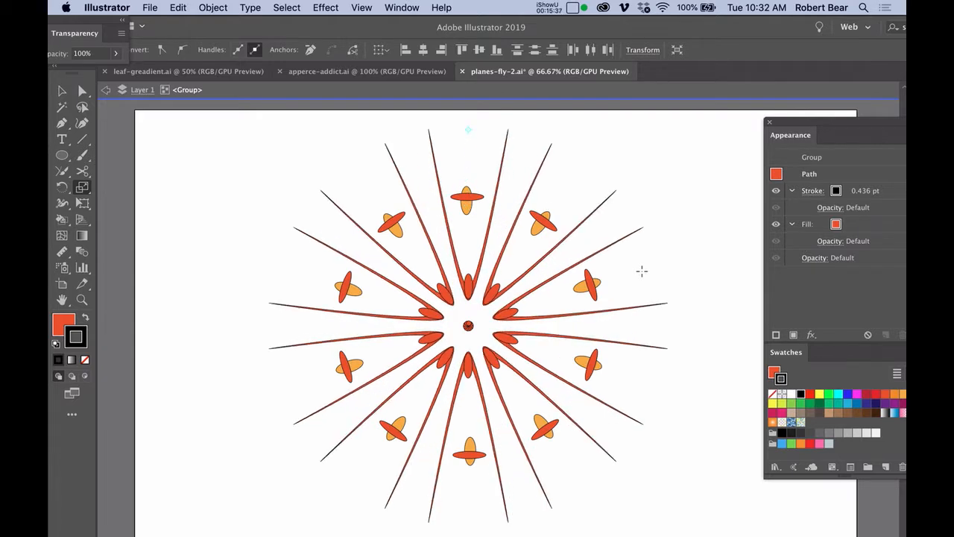
# Step: Try pulling the crescent's two tips down well below the flower's centre, and check the inverted master shape in Outline view
pyautogui.press('super+z')
pyautogui.press('super+z')
pyautogui.press('super+z')
pyautogui.press('super+z')
pyautogui.press('super+z')
pyautogui.press('super+z')
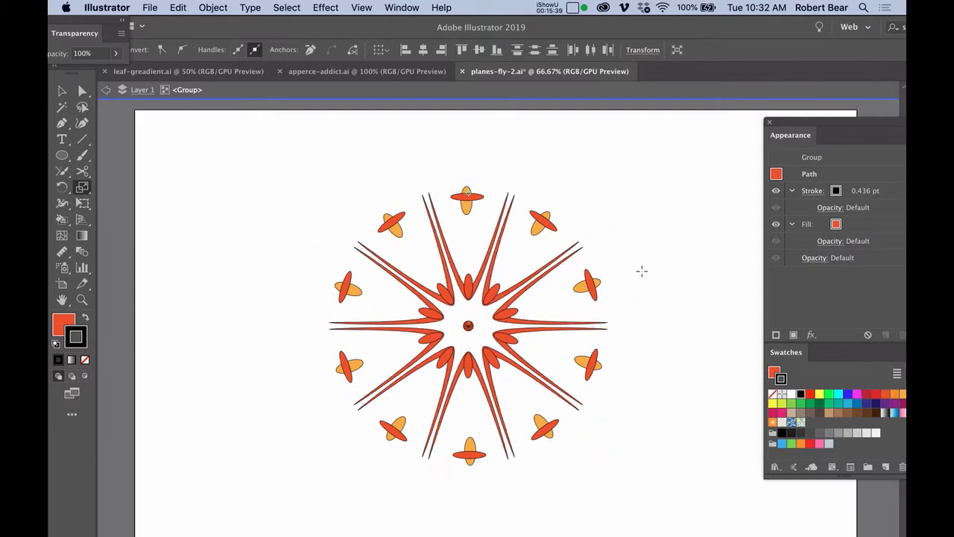
pyautogui.press('super+z')
pyautogui.press('super+z')
pyautogui.press('super+z')
pyautogui.press('super+z')
pyautogui.press('super+z')
pyautogui.press('super+z')
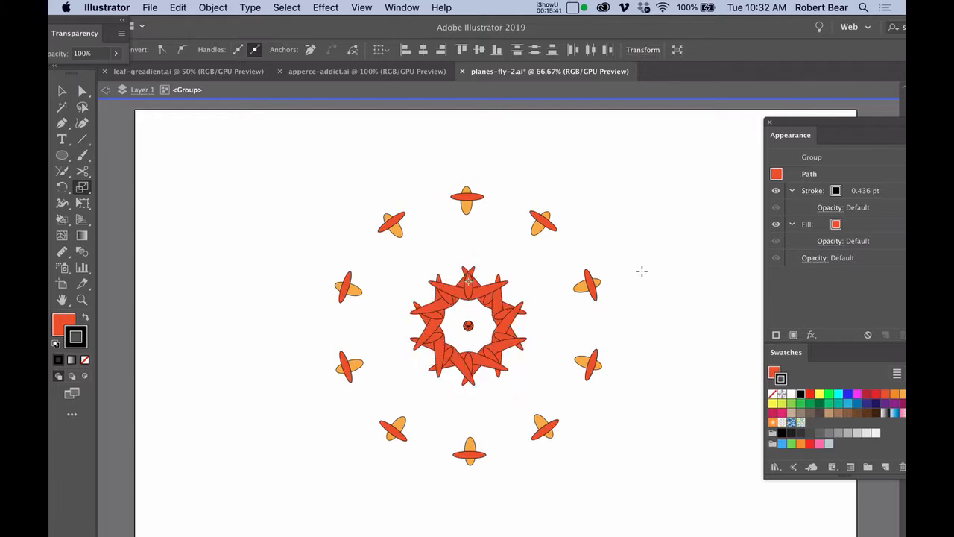
pyautogui.press('super+z')
pyautogui.press('super+z')
pyautogui.press('super+z')
pyautogui.press('super+z')
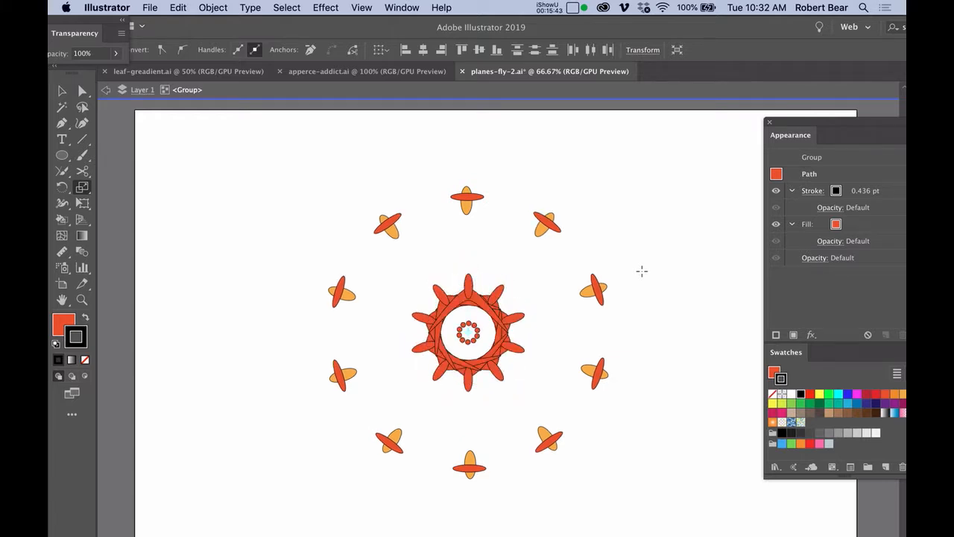
pyautogui.press('super+z')
pyautogui.press('super+z')
pyautogui.press('super+z')
pyautogui.press('super+z')
pyautogui.press('super+z')
pyautogui.press('super+z')
pyautogui.press('super+z')
pyautogui.press('super+z')
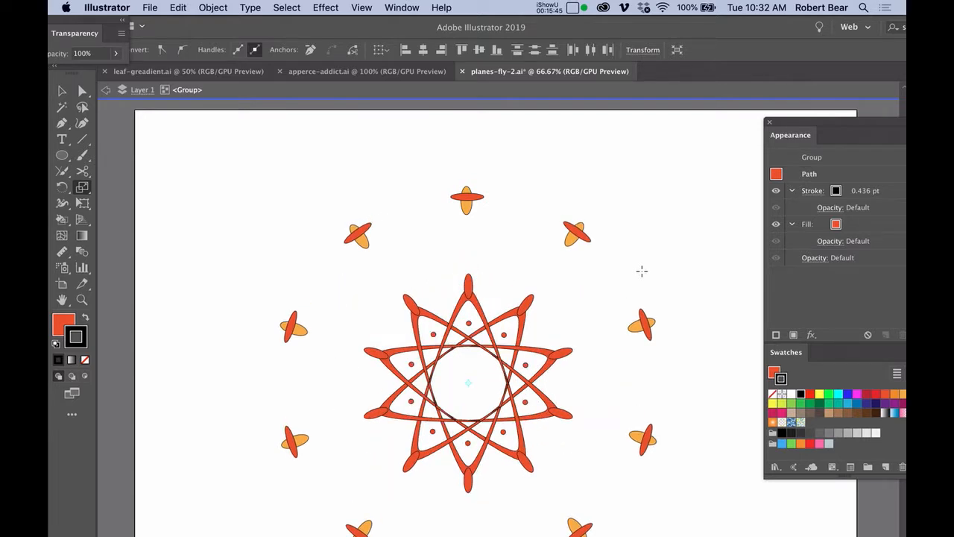
pyautogui.press('super+z')
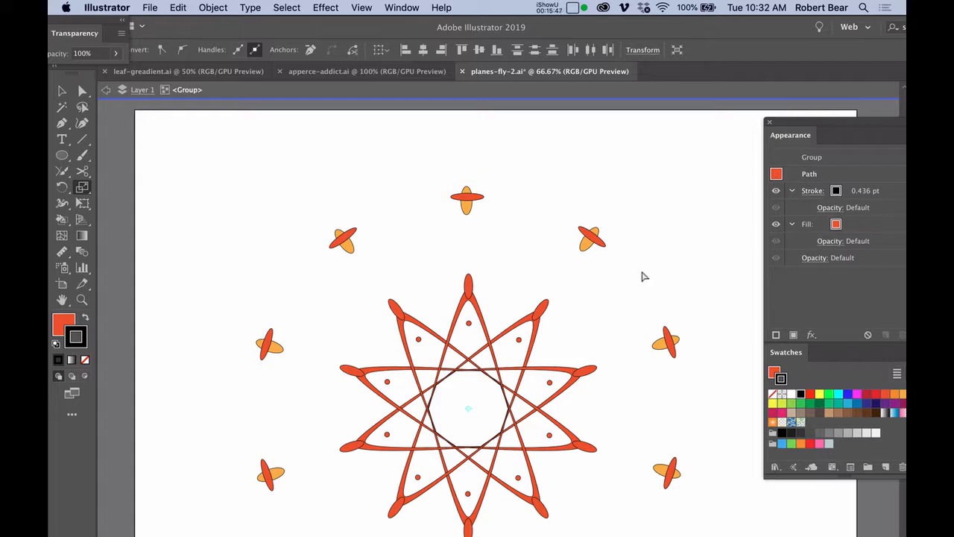
pyautogui.press('super+y')
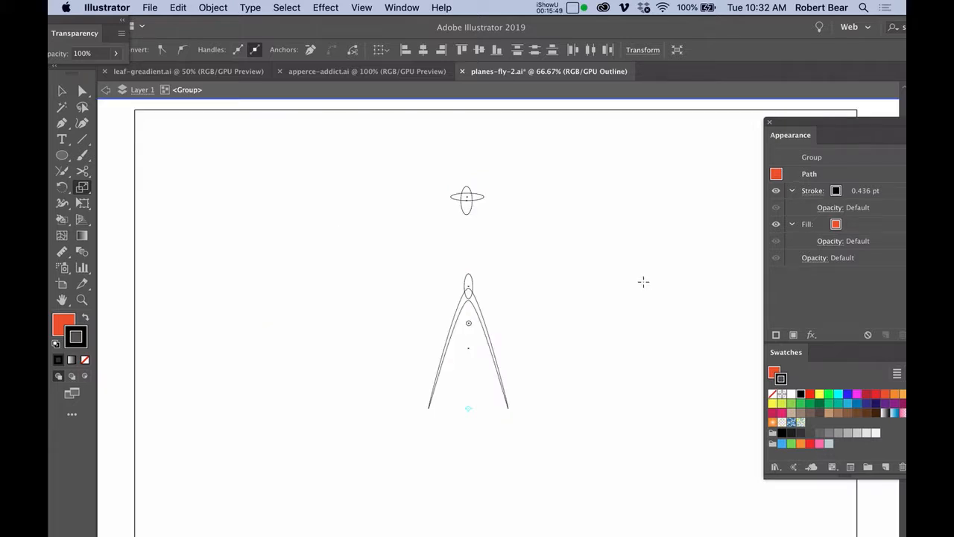
pyautogui.press('super+y')
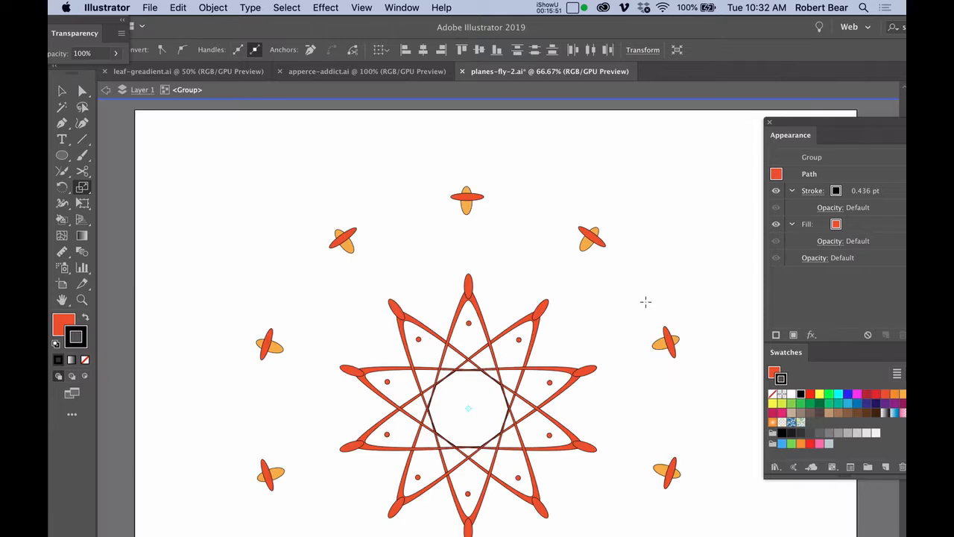
# Step: Nudge the crescent's two tips back upward until the flower's points form slim spikes ending just inside the ring of planes
pyautogui.hotkey('shift', 'Down')
pyautogui.hotkey('shift', 'Down')
pyautogui.hotkey('shift', 'Up')
pyautogui.hotkey('shift', 'Up')
pyautogui.hotkey('shift', 'Up')
pyautogui.hotkey('shift', 'Up')
pyautogui.hotkey('shift', 'Up')
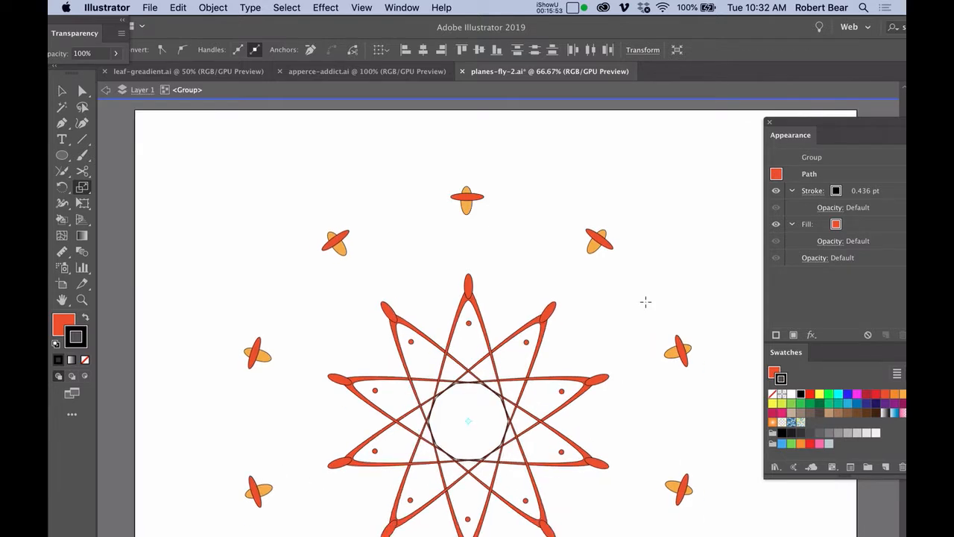
pyautogui.hotkey('shift', 'Up')
pyautogui.hotkey('shift', 'Up')
pyautogui.hotkey('shift', 'Up')
pyautogui.hotkey('shift', 'Up')
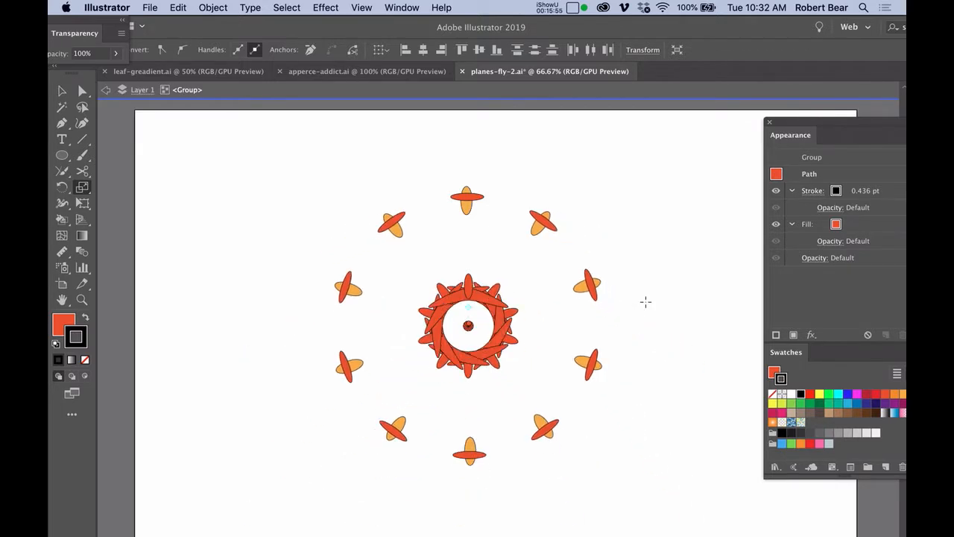
pyautogui.hotkey('shift', 'Down')
pyautogui.hotkey('shift', 'Down')
pyautogui.hotkey('shift', 'Down')
pyautogui.hotkey('shift', 'Down')
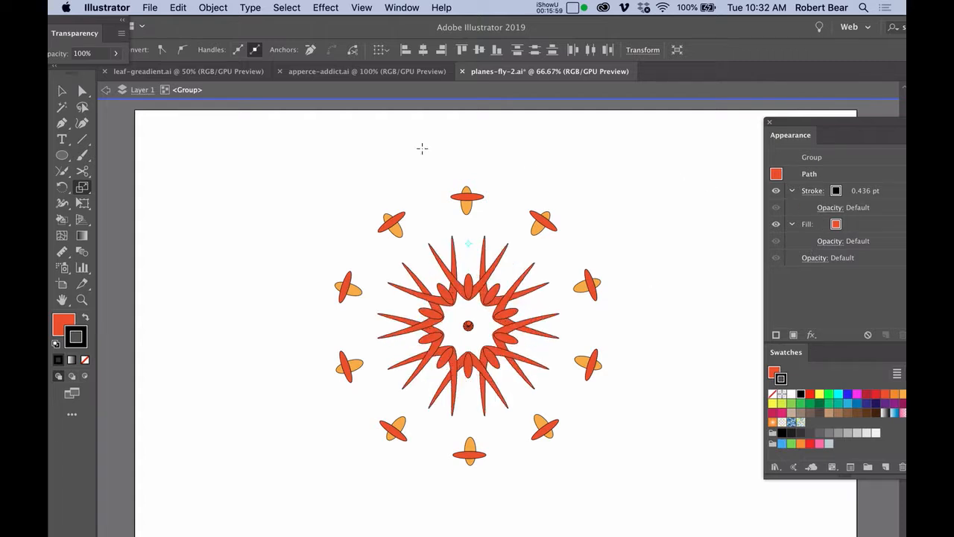
# Step: Return to the Layer 1 level, select the whole radial group and open its Transform effect with Preview enabled
pyautogui.click(144, 91)
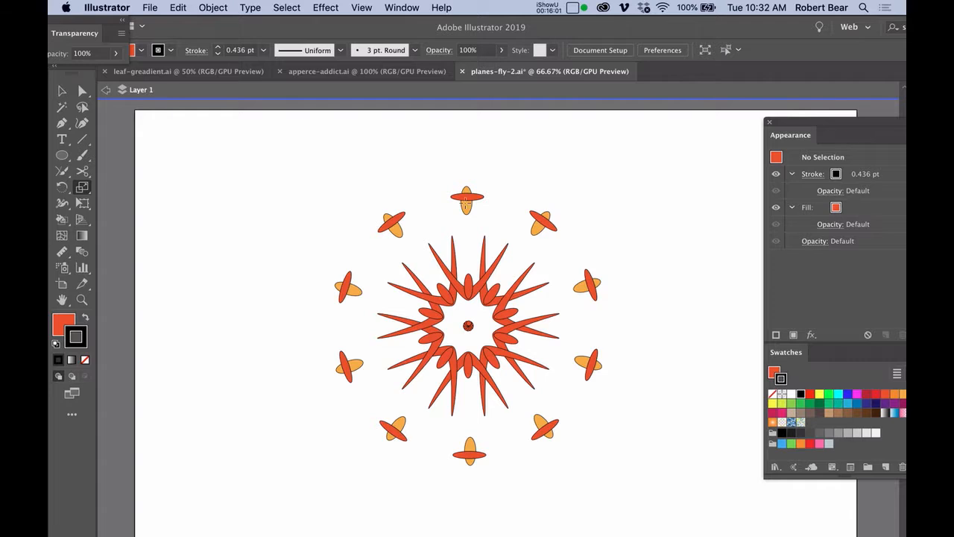
pyautogui.press('v')
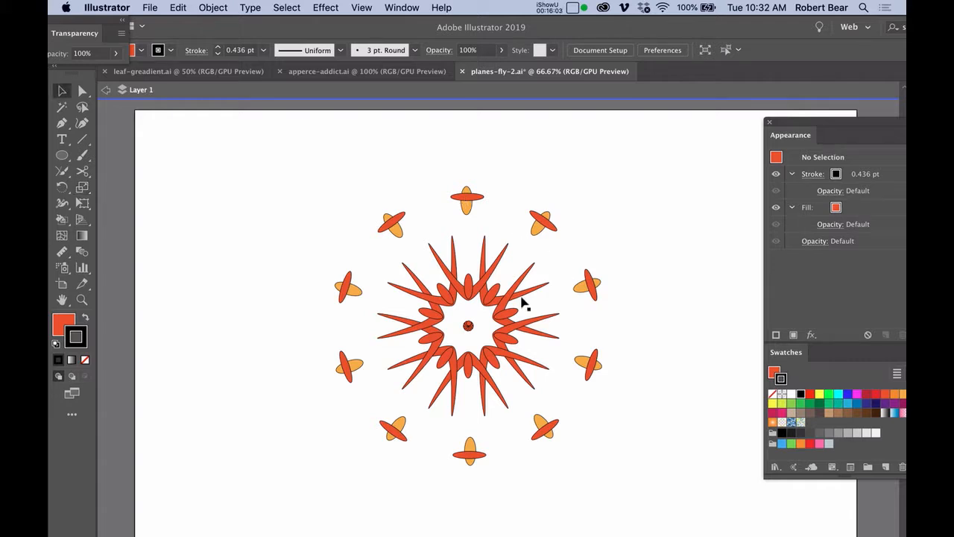
pyautogui.click(492, 299)
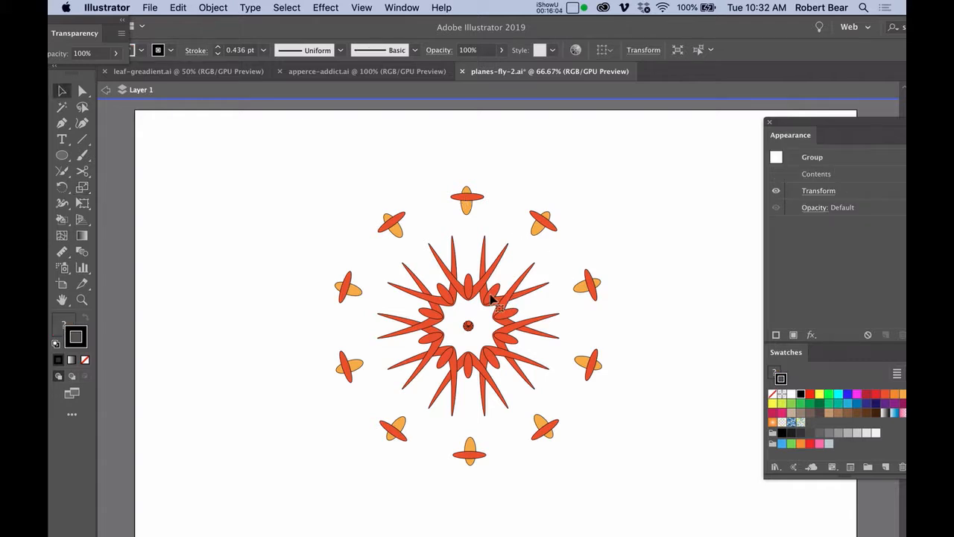
pyautogui.click(826, 192)
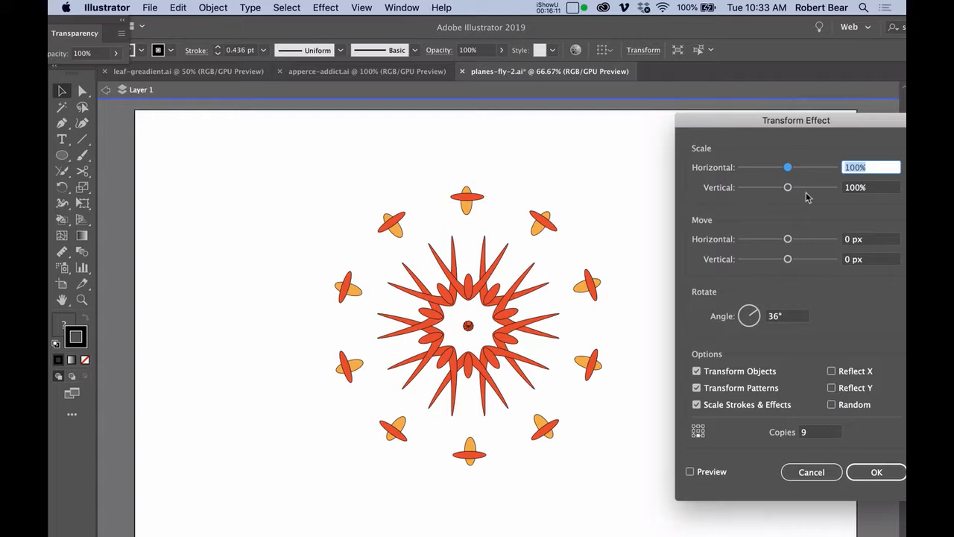
pyautogui.click(689, 471)
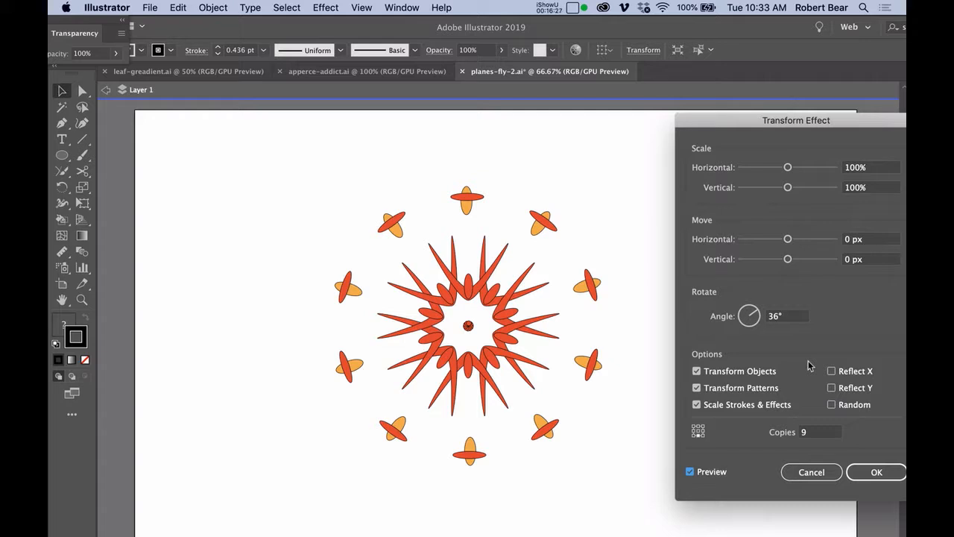
# Step: Raise the Transform effect's horizontal move gradually to 14 px
pyautogui.click(859, 240)
pyautogui.press('Up')
pyautogui.press('Up')
pyautogui.press('Up')
pyautogui.press('Up')
pyautogui.press('Up')
pyautogui.press('Up')
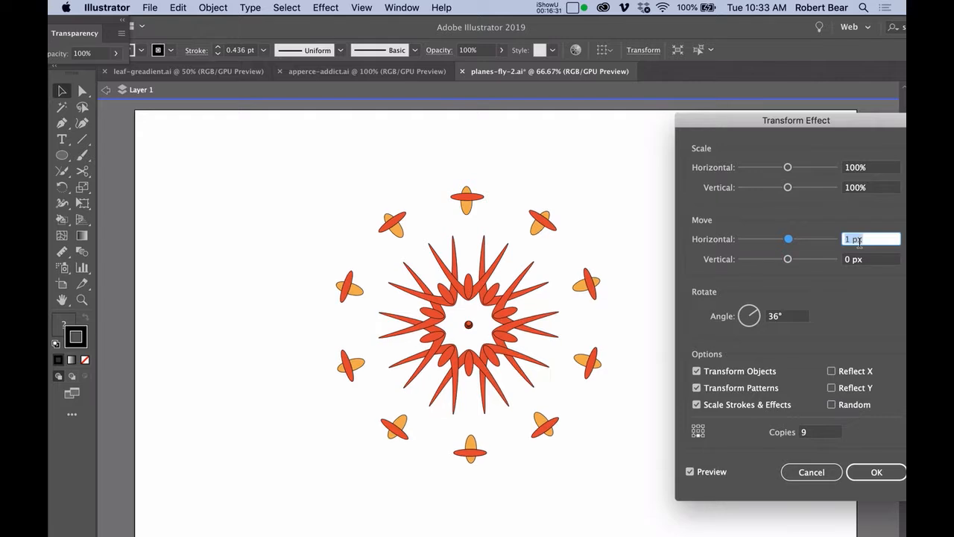
pyautogui.press('Up')
pyautogui.press('Up')
pyautogui.press('Up')
pyautogui.press('Up')
pyautogui.press('Up')
pyautogui.press('Up')
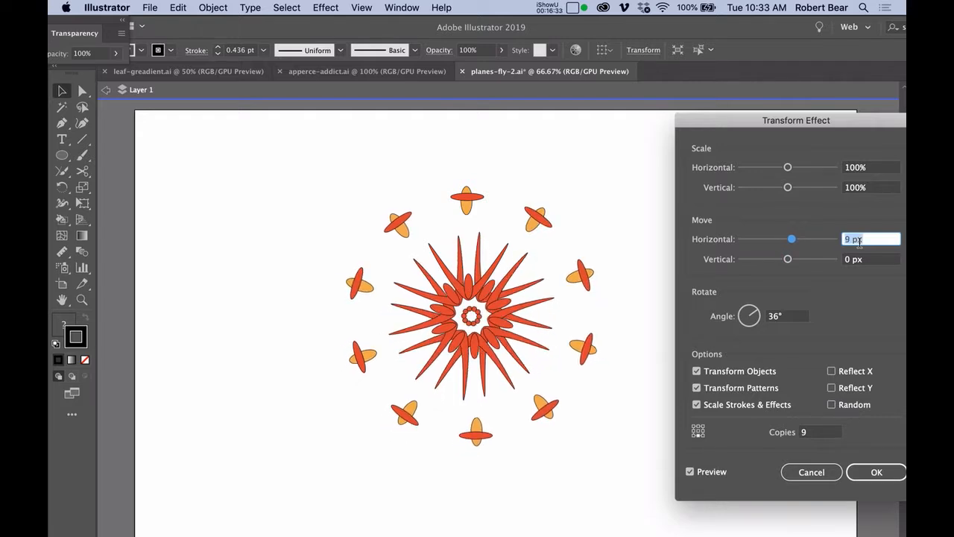
pyautogui.press('Up')
pyautogui.press('Up')
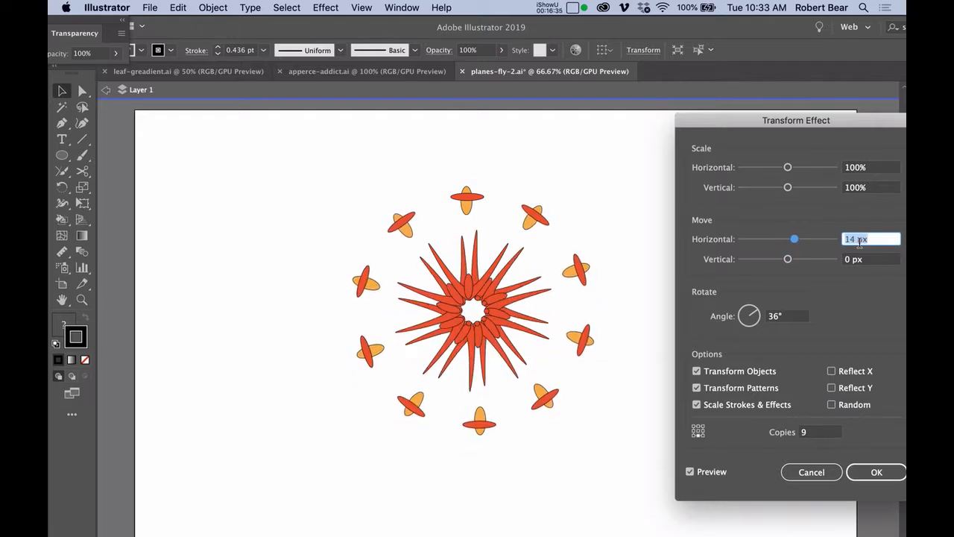
# Step: Lower the Transform effect's horizontal move gradually to 2 px
pyautogui.press('Down')
pyautogui.press('Down')
pyautogui.press('Down')
pyautogui.press('Down')
pyautogui.press('Down')
pyautogui.press('Down')
pyautogui.press('Down')
pyautogui.press('Down')
pyautogui.press('Down')
pyautogui.press('Down')
pyautogui.press('Down')
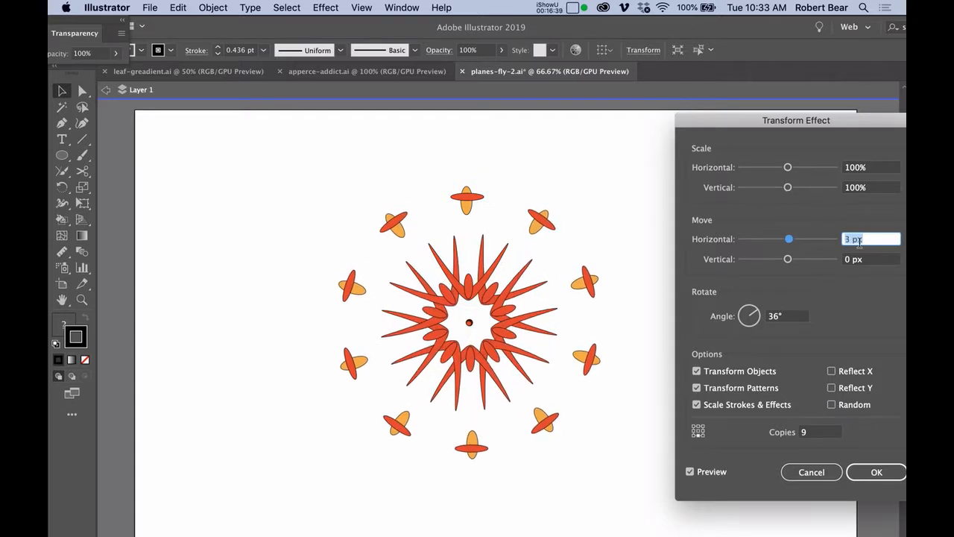
pyautogui.press('Down')
# Step: Raise the Transform effect's vertical move gradually to 70 px to spread the radial copies apart
pyautogui.press('Tab')
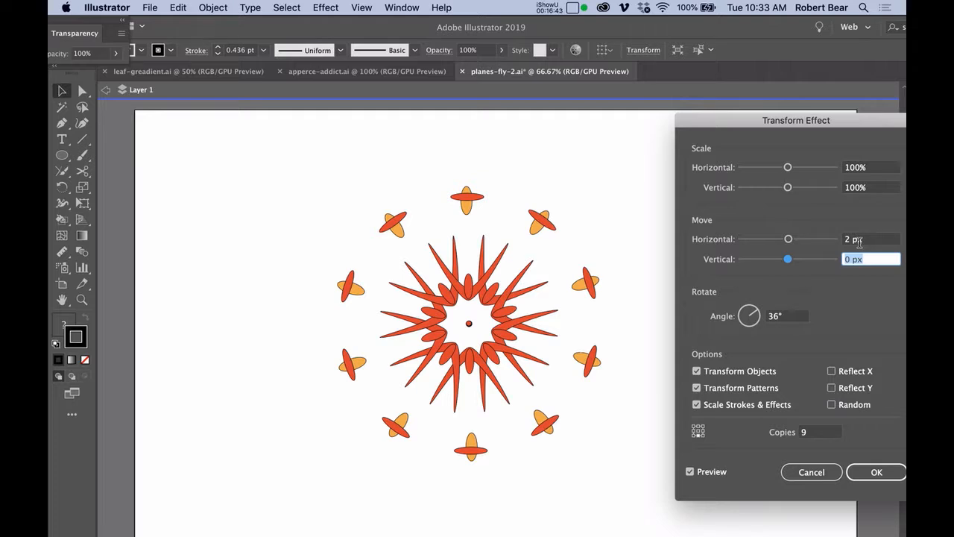
pyautogui.press('Up')
pyautogui.press('Up')
pyautogui.press('Up')
pyautogui.press('Up')
pyautogui.press('Up')
pyautogui.press('Up')
pyautogui.press('Up')
pyautogui.press('Up')
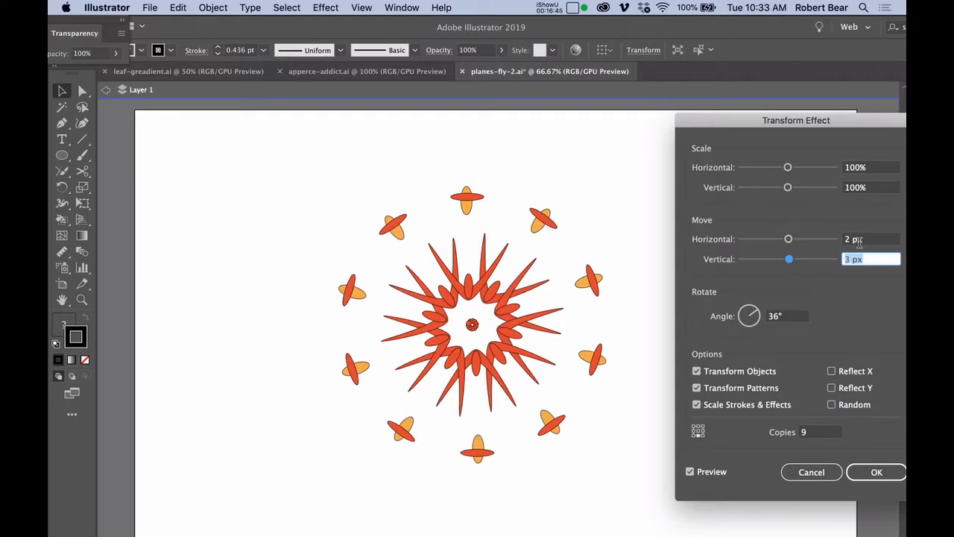
pyautogui.press('Up')
pyautogui.press('Up')
pyautogui.press('Up')
pyautogui.press('Up')
pyautogui.press('Up')
pyautogui.press('Up')
pyautogui.press('Up')
pyautogui.press('Up')
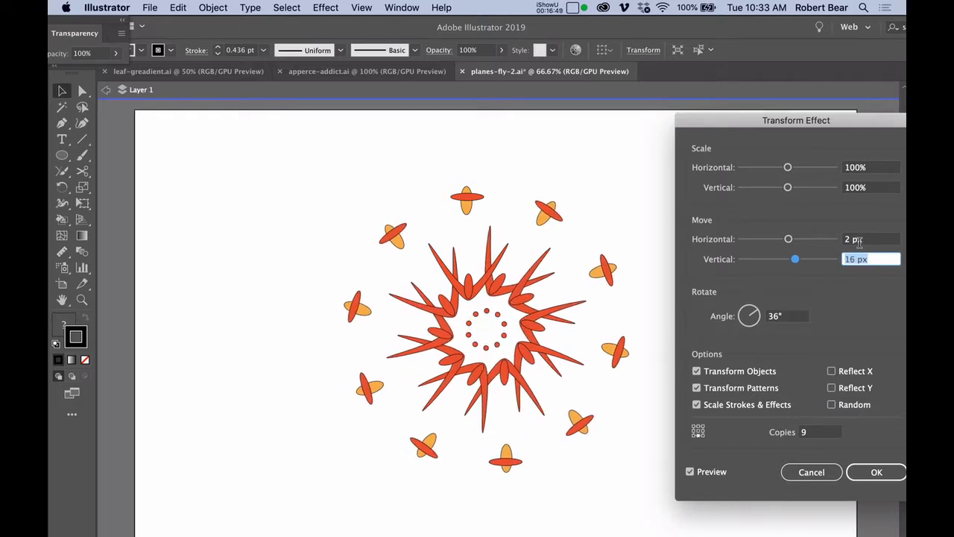
pyautogui.press('Up')
pyautogui.press('Up')
pyautogui.press('Up')
pyautogui.press('Up')
pyautogui.press('Up')
pyautogui.press('Up')
pyautogui.press('Up')
pyautogui.press('Up')
pyautogui.press('Up')
pyautogui.press('Up')
pyautogui.press('Up')
pyautogui.press('Up')
pyautogui.press('Up')
pyautogui.press('Up')
pyautogui.press('Up')
pyautogui.press('Up')
pyautogui.press('Up')
pyautogui.press('Up')
pyautogui.press('Up')
pyautogui.press('Up')
pyautogui.press('Up')
pyautogui.press('Up')
pyautogui.press('Up')
pyautogui.press('Up')
pyautogui.press('Up')
pyautogui.press('Up')
pyautogui.press('Up')
pyautogui.press('Up')
pyautogui.press('Up')
pyautogui.press('Up')
pyautogui.press('Up')
pyautogui.press('Up')
pyautogui.press('Up')
pyautogui.press('Up')
pyautogui.press('Up')
pyautogui.press('Up')
pyautogui.press('Up')
pyautogui.press('Up')
pyautogui.press('Up')
pyautogui.press('Up')
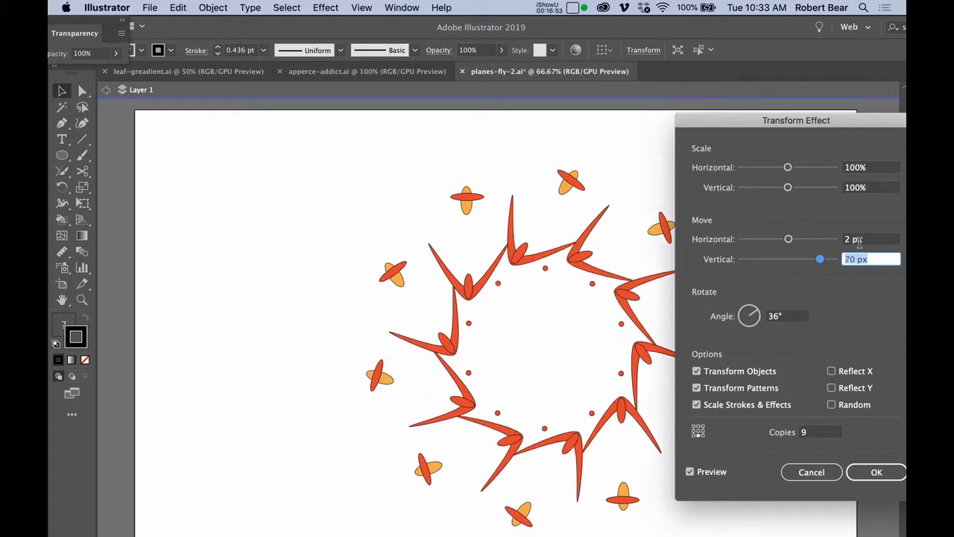
# Step: Lower the Transform effect's vertical move gradually to -10 px
pyautogui.press('Down')
pyautogui.press('Down')
pyautogui.press('Down')
pyautogui.press('Down')
pyautogui.press('Down')
pyautogui.press('Down')
pyautogui.press('Down')
pyautogui.press('Down')
pyautogui.press('Down')
pyautogui.press('Down')
pyautogui.press('Down')
pyautogui.press('Down')
pyautogui.press('Down')
pyautogui.press('Down')
pyautogui.press('Down')
pyautogui.press('Down')
pyautogui.press('Down')
pyautogui.press('Down')
pyautogui.press('Down')
pyautogui.press('Down')
pyautogui.press('Down')
pyautogui.press('Down')
pyautogui.press('Down')
pyautogui.press('Down')
pyautogui.press('Down')
pyautogui.press('Down')
pyautogui.press('Down')
pyautogui.press('Down')
pyautogui.press('Down')
pyautogui.press('Down')
pyautogui.press('Down')
pyautogui.press('Down')
pyautogui.press('Down')
pyautogui.press('Down')
pyautogui.press('Down')
pyautogui.press('Down')
pyautogui.press('Down')
pyautogui.press('Down')
pyautogui.press('Down')
pyautogui.press('Down')
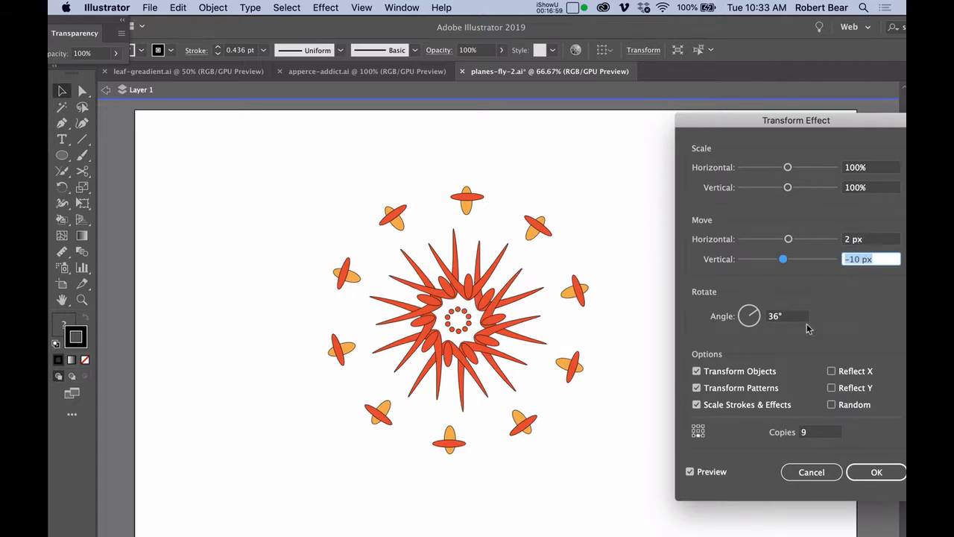
# Step: Set the Transform effect's number of copies to 0 and update the preview
pyautogui.click(813, 432)
pyautogui.moveTo(813, 432); pyautogui.dragTo(786, 431)
pyautogui.write('0')
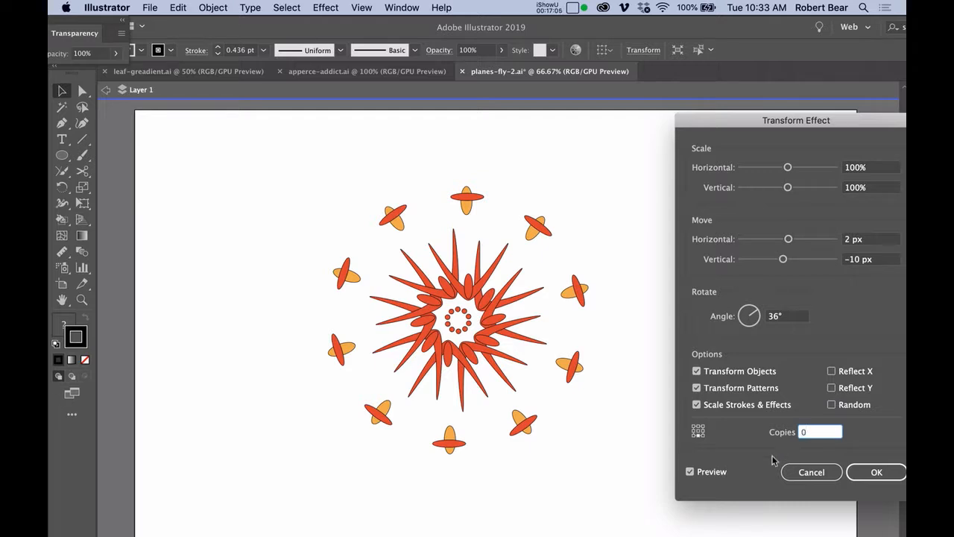
pyautogui.press('Tab')
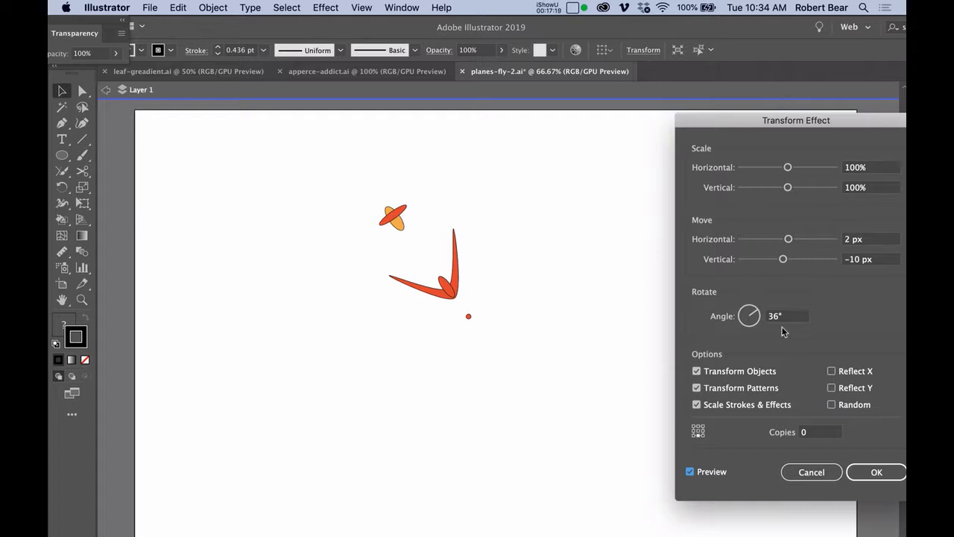
# Step: Set the Transform effect's number of copies to 5
pyautogui.click(820, 435)
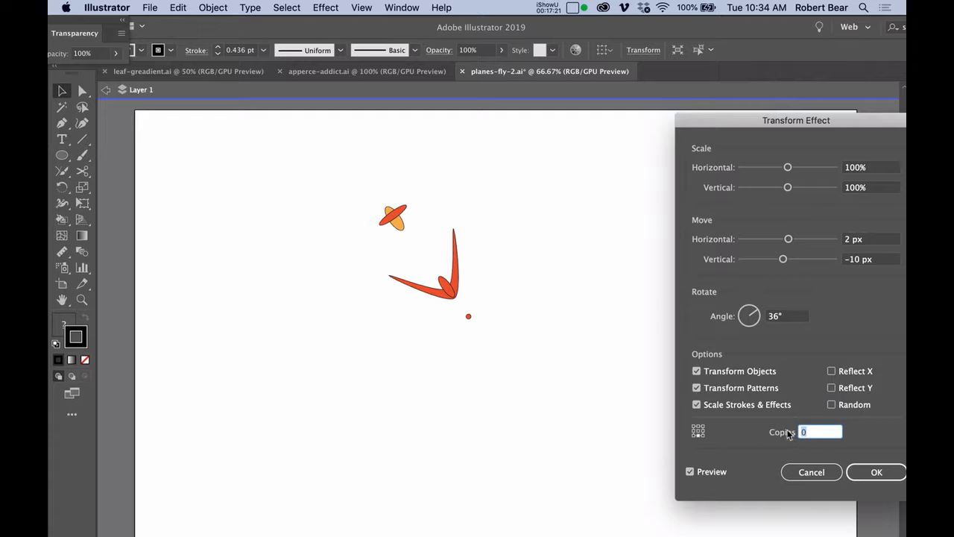
pyautogui.write('5')
# Step: Reduce the Transform effect's rotation angle gradually to 16° to bunch the copies closer together
pyautogui.click(789, 321)
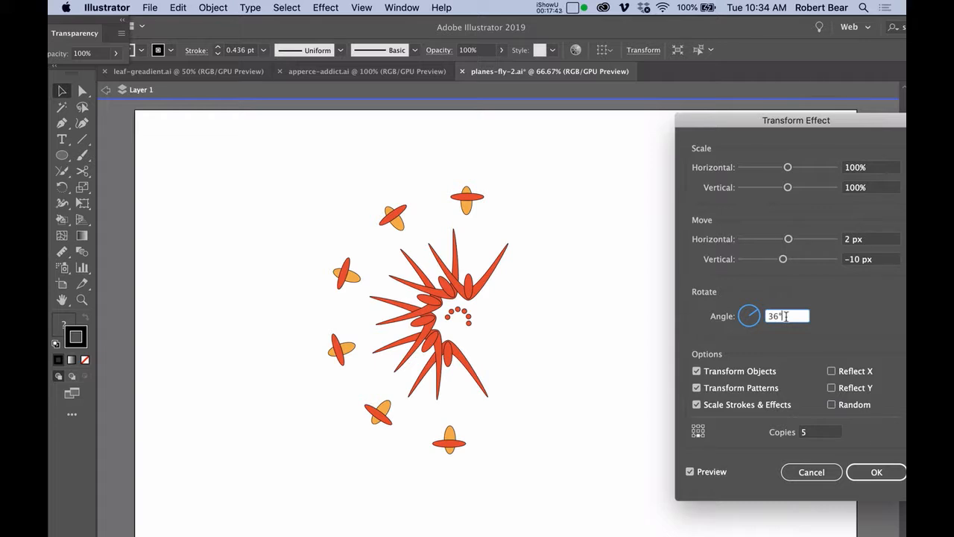
pyautogui.press('Down')
pyautogui.press('Down')
pyautogui.press('Down')
pyautogui.press('Down')
pyautogui.press('Down')
pyautogui.press('Down')
pyautogui.press('Down')
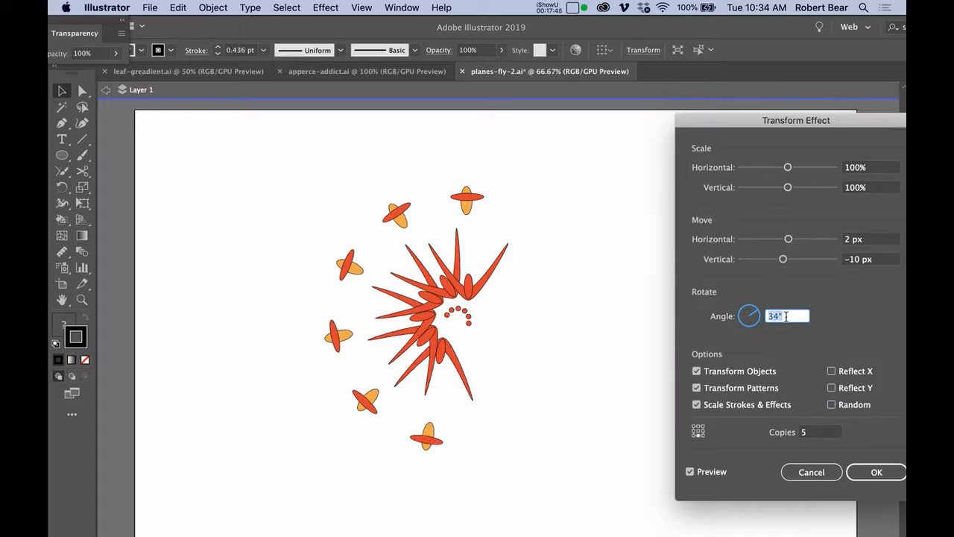
pyautogui.press('Down')
pyautogui.press('Down')
pyautogui.press('Down')
pyautogui.press('Down')
pyautogui.press('Down')
pyautogui.press('Down')
pyautogui.press('Down')
pyautogui.press('Down')
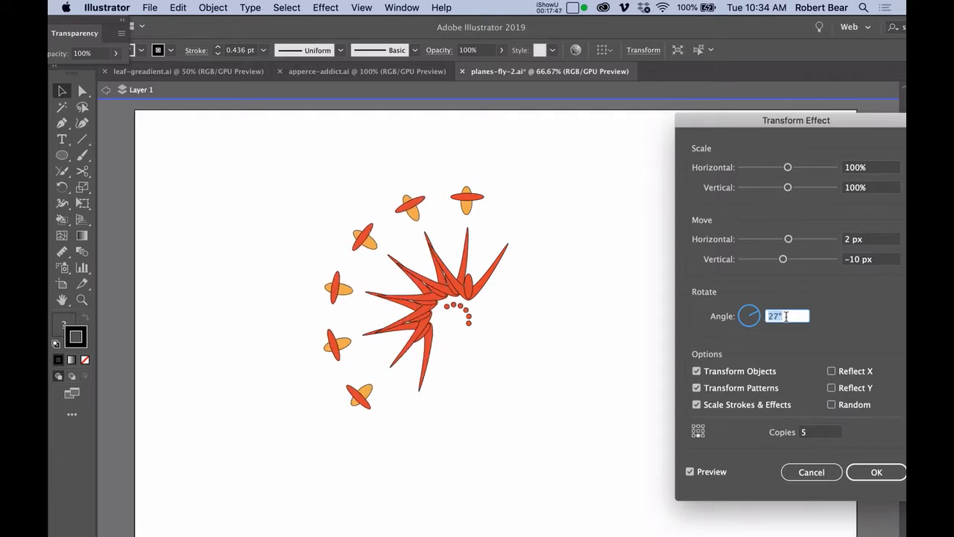
pyautogui.press('Down')
pyautogui.press('Down')
pyautogui.press('Down')
pyautogui.press('Down')
pyautogui.press('Down')
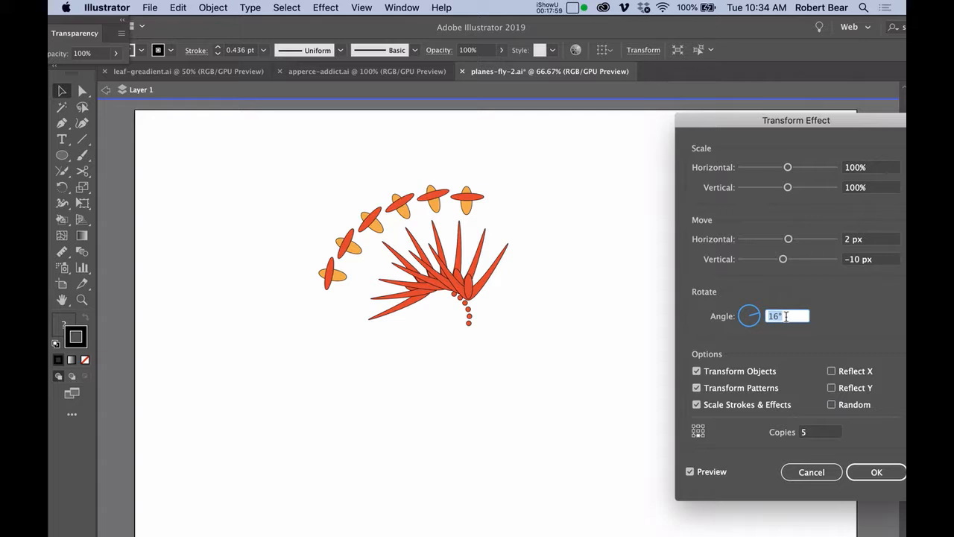
# Step: Increase the Transform effect's rotation angle gradually to 39° to fan the copies out
pyautogui.press('Up')
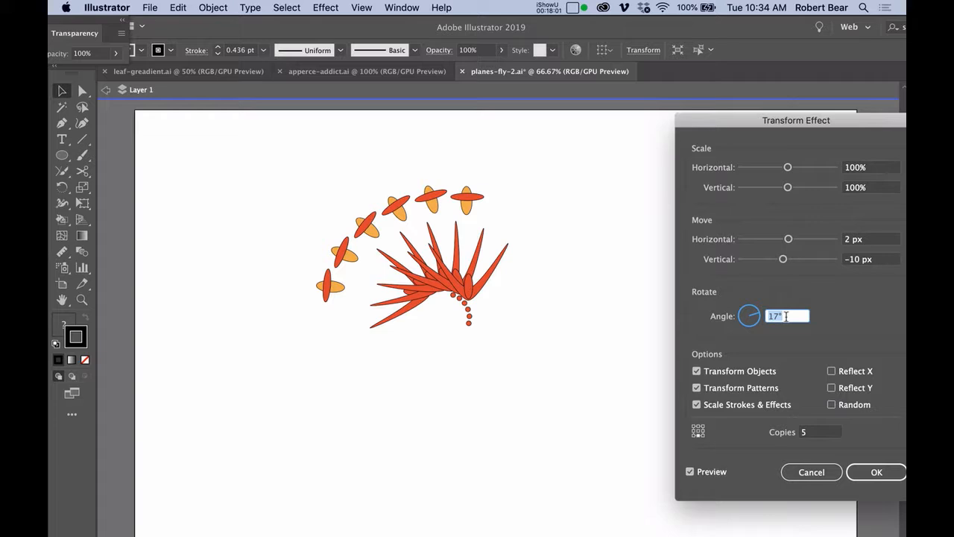
pyautogui.press('Up')
pyautogui.press('Up')
pyautogui.press('Up')
pyautogui.press('Up')
pyautogui.press('Up')
pyautogui.press('Up')
pyautogui.press('Up')
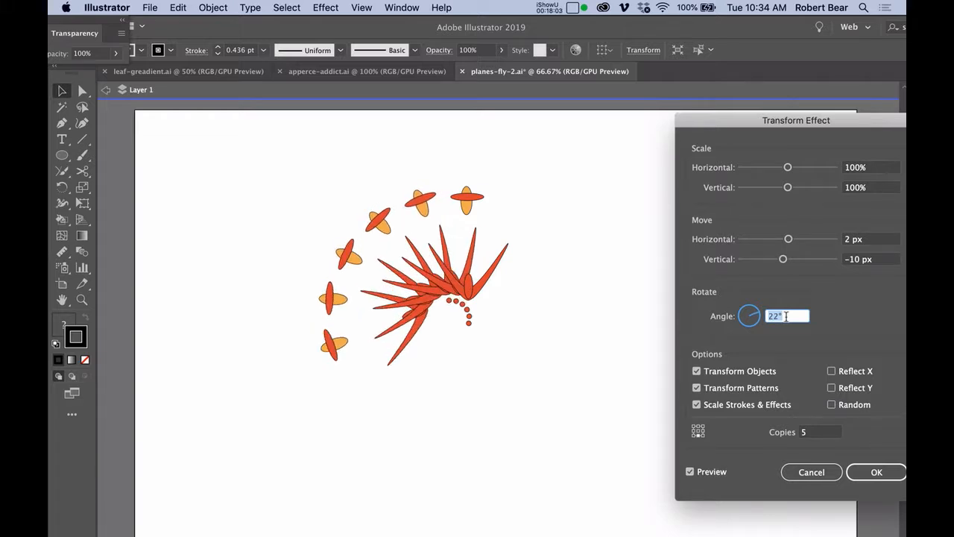
pyautogui.press('Up')
pyautogui.press('Up')
pyautogui.press('Up')
pyautogui.press('Up')
pyautogui.press('Up')
pyautogui.press('Up')
pyautogui.press('Up')
pyautogui.press('Up')
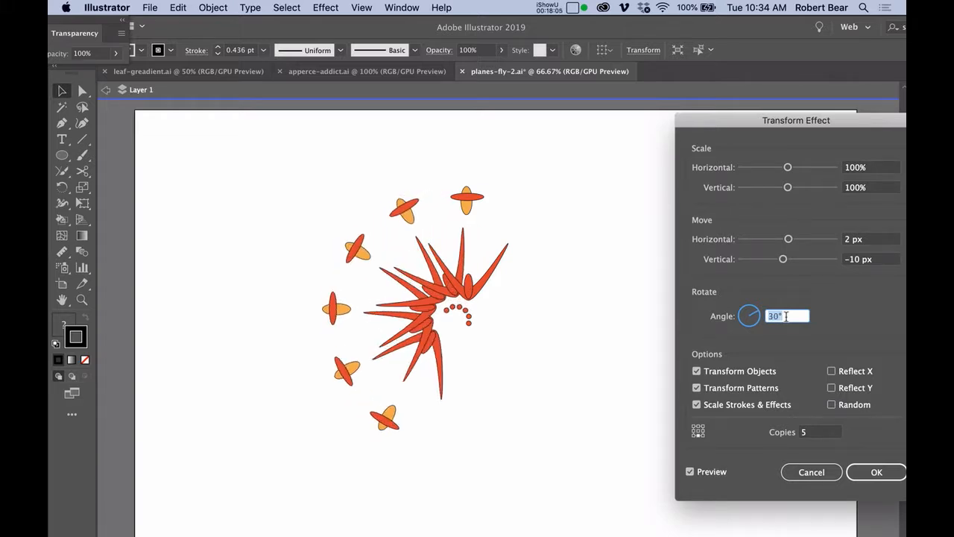
pyautogui.press('Up')
pyautogui.press('Up')
pyautogui.press('Up')
pyautogui.press('Up')
pyautogui.press('Up')
pyautogui.press('Up')
pyautogui.press('Up')
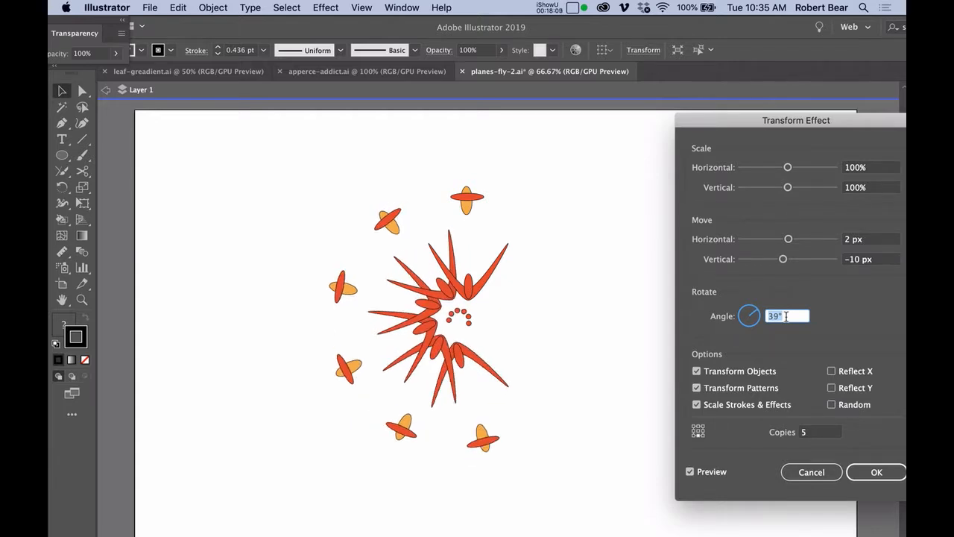
# Step: Increase the Transform effect's rotation angle gradually to 110°
pyautogui.press('Up')
pyautogui.press('Up')
pyautogui.press('Up')
pyautogui.press('Up')
pyautogui.press('Up')
pyautogui.press('Up')
pyautogui.press('Up')
pyautogui.press('Up')
pyautogui.press('Up')
pyautogui.press('Up')
pyautogui.press('Up')
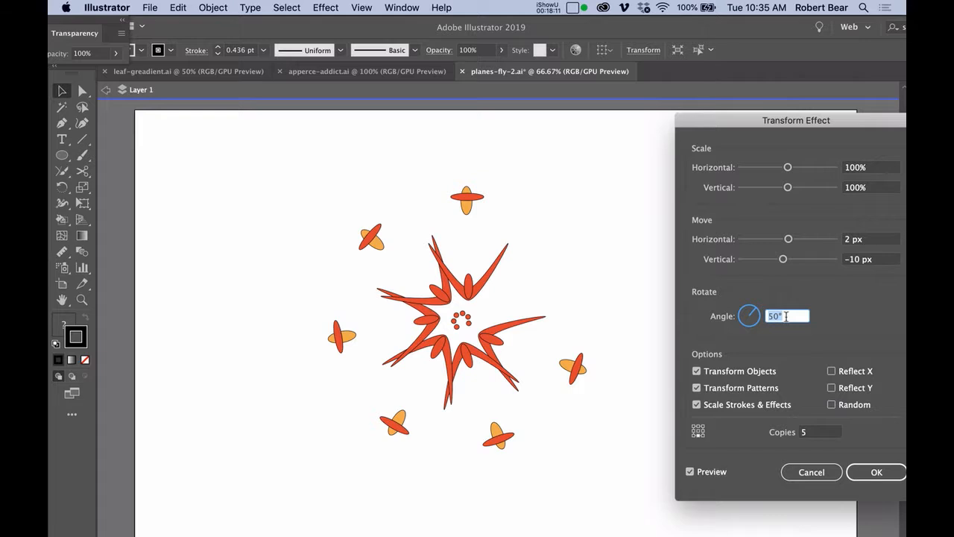
pyautogui.press('Up')
pyautogui.press('Up')
pyautogui.press('Up')
pyautogui.press('Up')
pyautogui.press('Up')
pyautogui.press('Up')
pyautogui.press('Up')
pyautogui.press('Up')
pyautogui.press('Up')
pyautogui.press('Up')
pyautogui.press('Up')
pyautogui.press('Up')
pyautogui.press('Up')
pyautogui.press('Up')
pyautogui.press('Up')
pyautogui.press('Up')
pyautogui.press('Up')
pyautogui.press('Up')
pyautogui.press('Up')
pyautogui.press('Up')
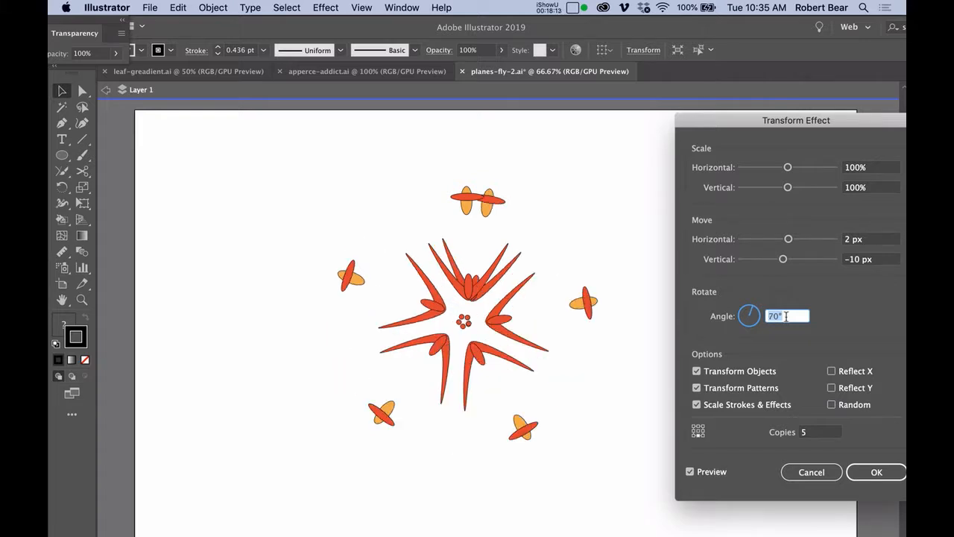
pyautogui.press('Up')
pyautogui.press('Up')
pyautogui.press('Up')
pyautogui.press('Up')
pyautogui.press('Up')
pyautogui.press('Up')
pyautogui.press('Up')
pyautogui.press('Up')
pyautogui.press('Up')
pyautogui.press('Up')
pyautogui.press('Up')
pyautogui.press('Up')
pyautogui.press('Up')
pyautogui.press('Up')
pyautogui.press('Up')
pyautogui.press('Up')
pyautogui.press('Up')
pyautogui.press('Up')
pyautogui.press('Up')
pyautogui.press('Up')
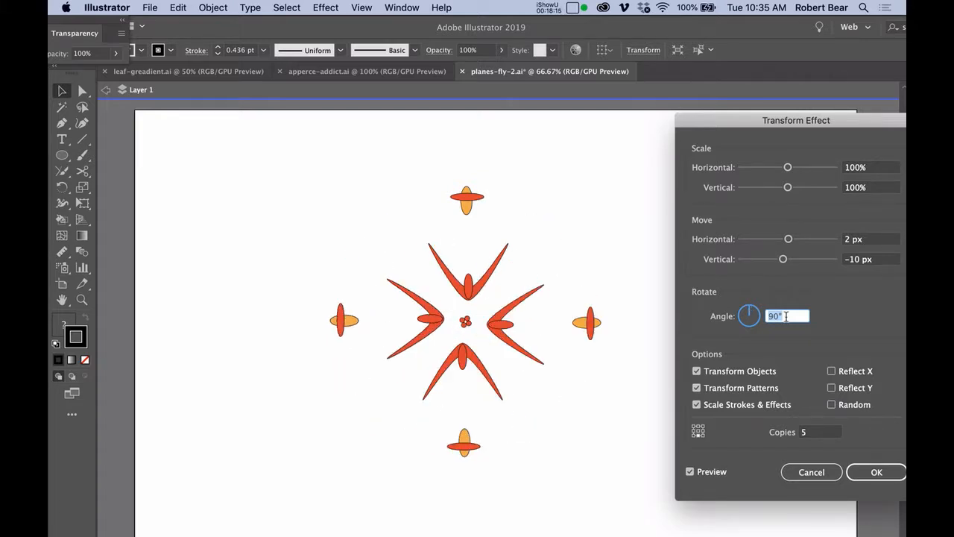
pyautogui.press('Up')
pyautogui.press('Up')
pyautogui.press('Up')
pyautogui.press('Up')
pyautogui.press('Up')
pyautogui.press('Up')
pyautogui.press('Up')
pyautogui.press('Up')
pyautogui.press('Up')
pyautogui.press('Up')
pyautogui.press('Up')
pyautogui.press('Up')
pyautogui.press('Up')
pyautogui.press('Up')
pyautogui.press('Up')
pyautogui.press('Up')
pyautogui.press('Up')
pyautogui.press('Up')
pyautogui.press('Up')
pyautogui.press('Up')
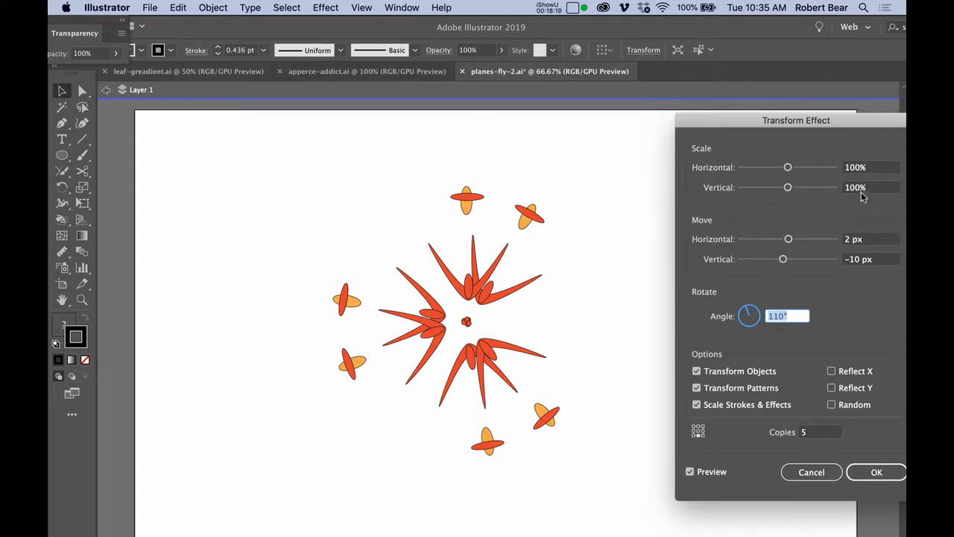
# Step: Set the Transform effect's horizontal scale to 130%
pyautogui.click(873, 169)
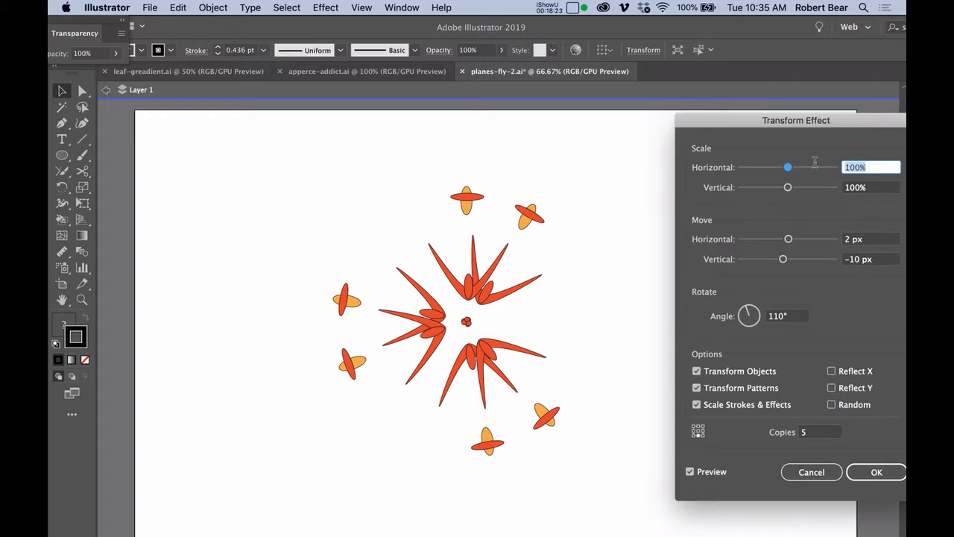
pyautogui.hotkey('shift', 'Up')
pyautogui.hotkey('shift', 'Up')
pyautogui.hotkey('shift', 'Up')
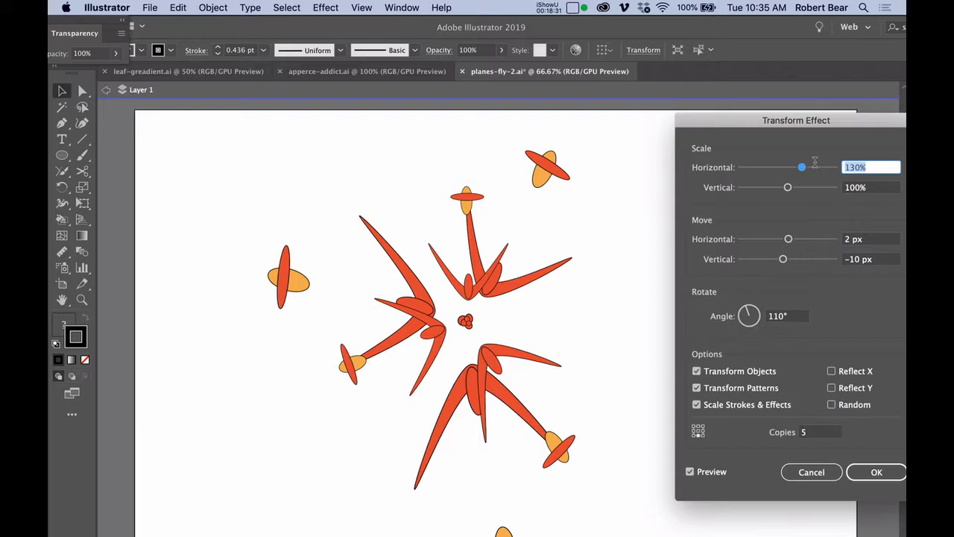
# Step: Randomize the Transform effect, using a 25 px horizontal move, a -49 px vertical move and a 54% vertical scale
pyautogui.click(832, 405)
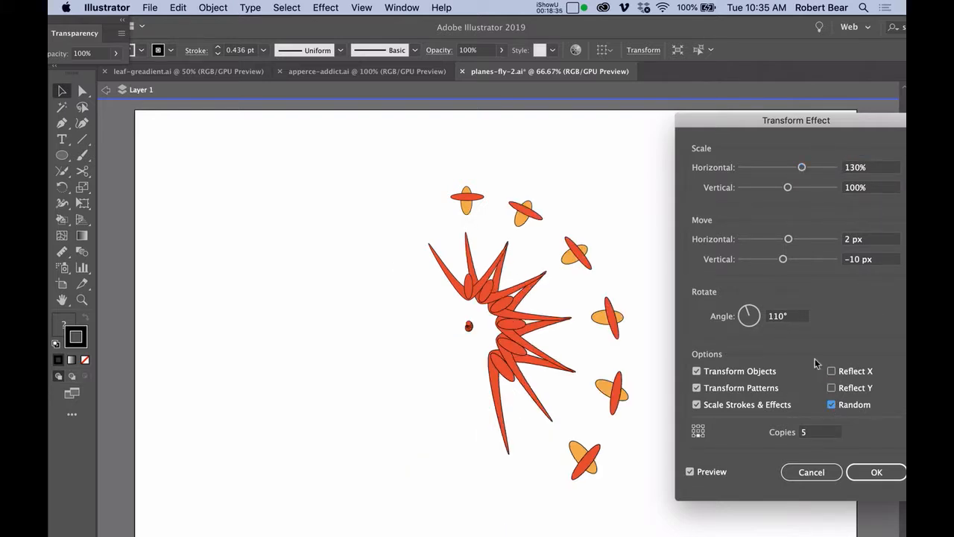
pyautogui.moveTo(783, 259); pyautogui.dragTo(800, 239)
pyautogui.moveTo(788, 187); pyautogui.dragTo(767, 187)
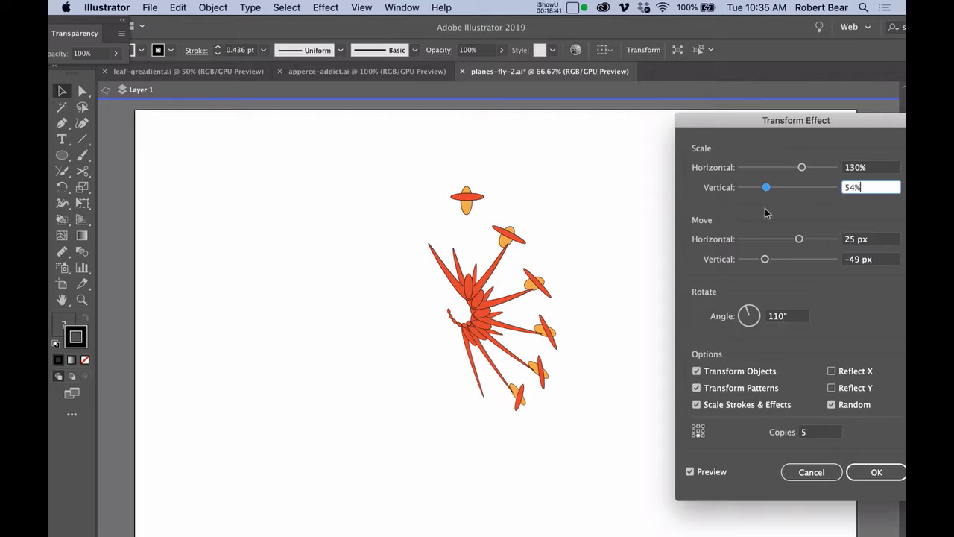
# Step: Raise the Transform effect's rotation angle in 10° increments to 360° and apply the effect
pyautogui.click(772, 317)
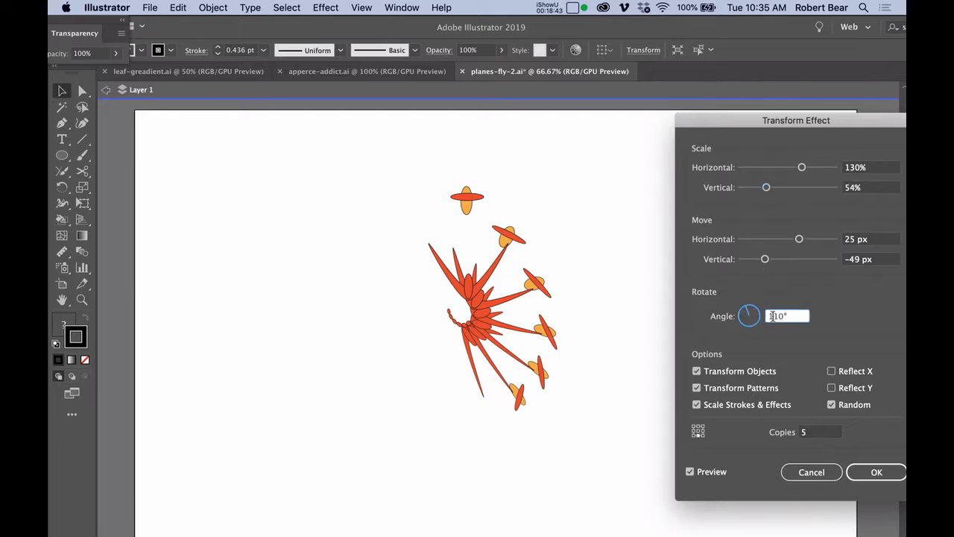
pyautogui.hotkey('shift', 'Up')
pyautogui.hotkey('shift', 'Up')
pyautogui.hotkey('shift', 'Up')
pyautogui.hotkey('shift', 'Up')
pyautogui.hotkey('shift', 'Up')
pyautogui.hotkey('shift', 'Up')
pyautogui.hotkey('shift', 'Up')
pyautogui.hotkey('shift', 'Up')
pyautogui.hotkey('shift', 'Up')
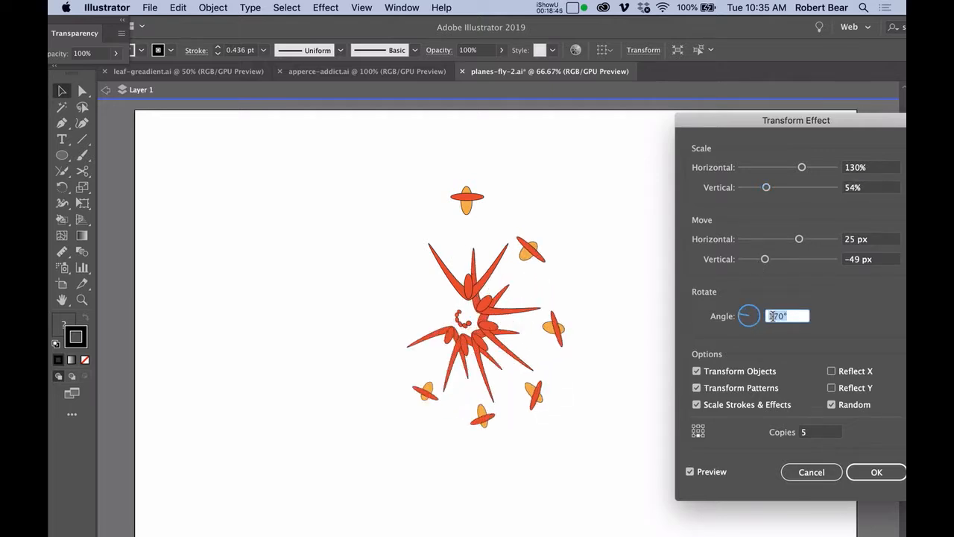
pyautogui.hotkey('shift', 'Up')
pyautogui.hotkey('shift', 'Up')
pyautogui.hotkey('shift', 'Up')
pyautogui.hotkey('shift', 'Up')
pyautogui.hotkey('shift', 'Up')
pyautogui.hotkey('shift', 'Up')
pyautogui.hotkey('shift', 'Up')
pyautogui.hotkey('shift', 'Up')
pyautogui.hotkey('shift', 'Up')
pyautogui.hotkey('shift', 'Up')
pyautogui.hotkey('shift', 'Up')
pyautogui.hotkey('shift', 'Up')
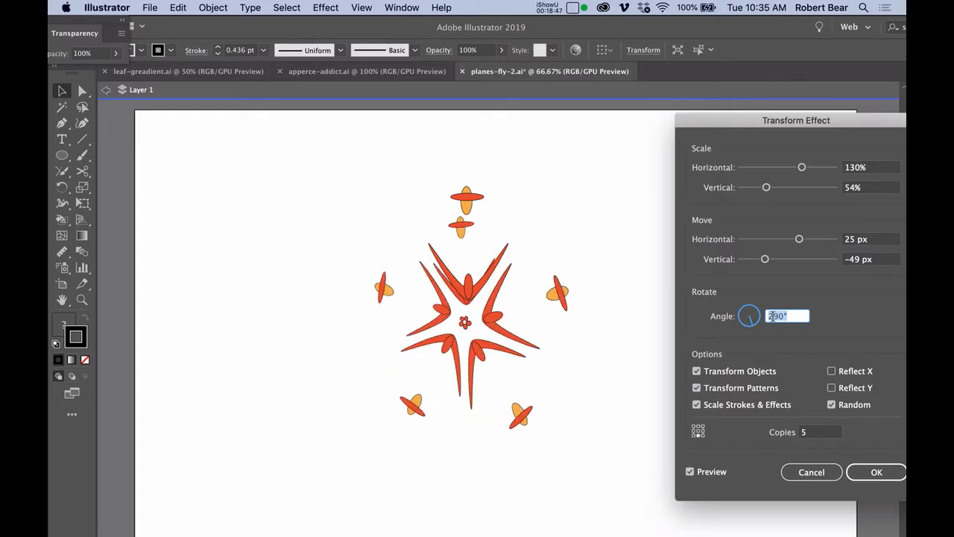
pyautogui.hotkey('shift', 'Up')
pyautogui.hotkey('shift', 'Up')
pyautogui.hotkey('shift', 'Up')
pyautogui.hotkey('shift', 'Up')
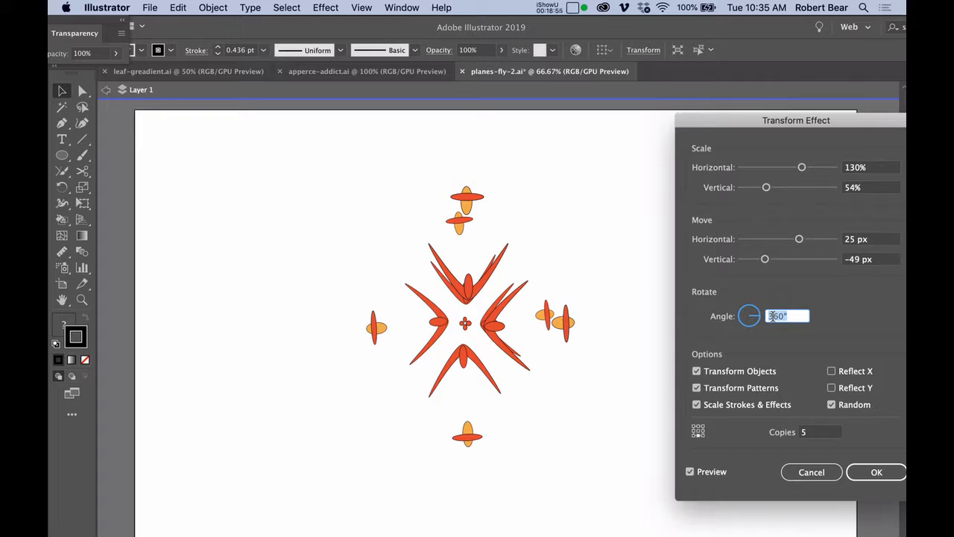
pyautogui.press('Return')
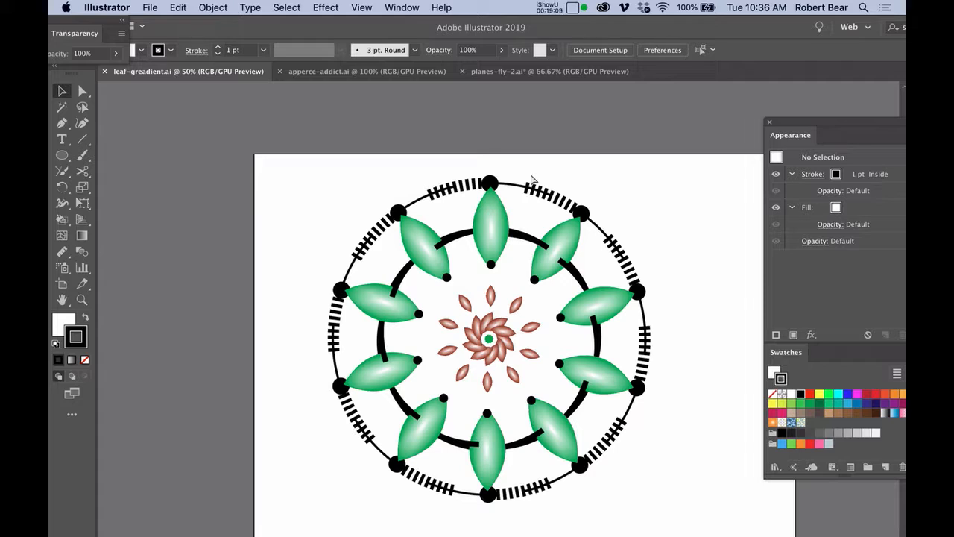
# Step: Examine the master shapes of leaf-greadient.ai in outline view, then return to the full preview
pyautogui.press('super+y')
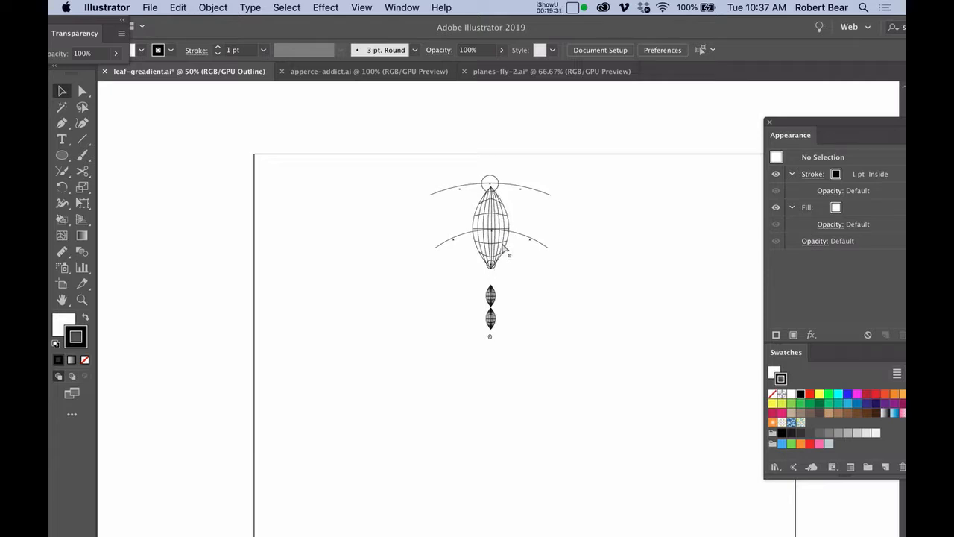
pyautogui.press('super+y')
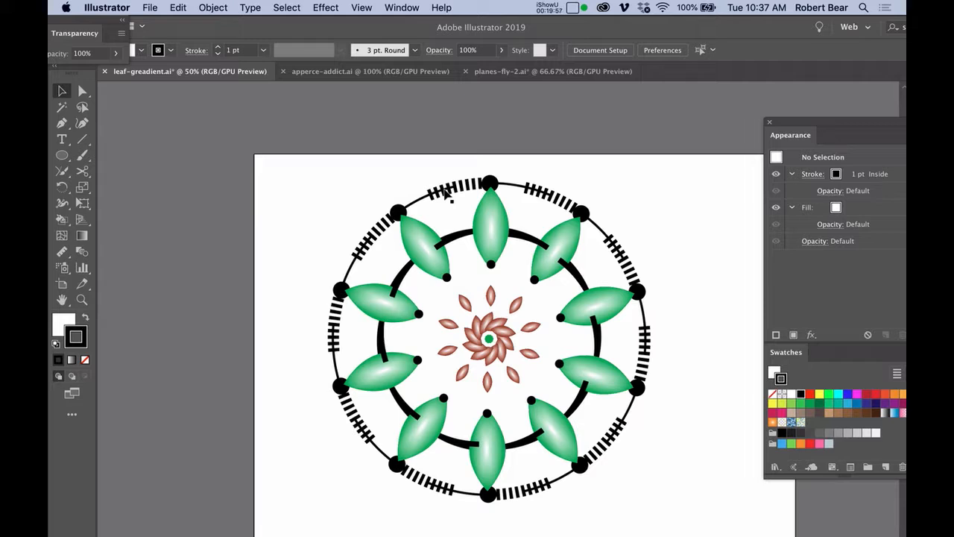
# Step: Isolate the radial group and select the green leaf mesh at the top of the design
pyautogui.doubleClick(493, 239)
pyautogui.click(493, 239)
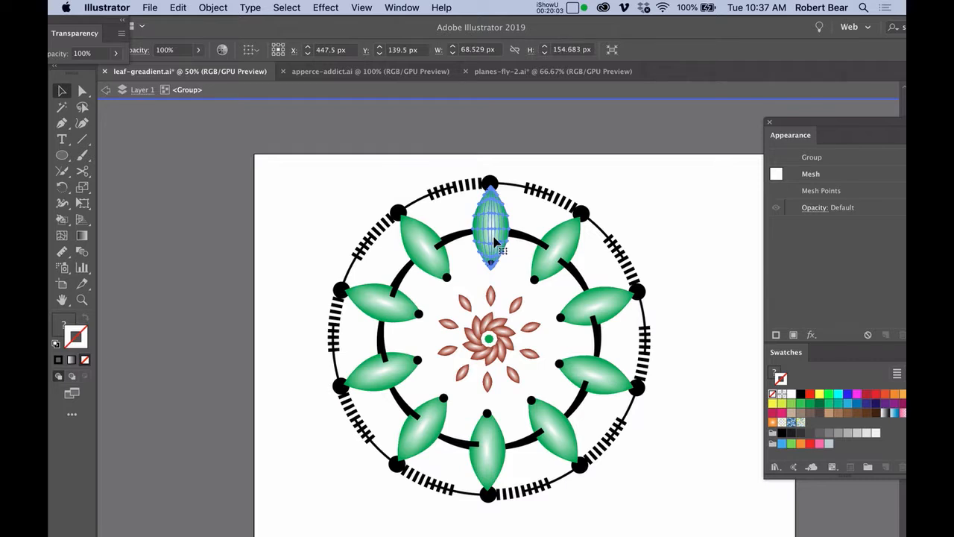
# Step: Try adding a copy of the top green leaf rotated by 12° about a point inside it
pyautogui.press('r')
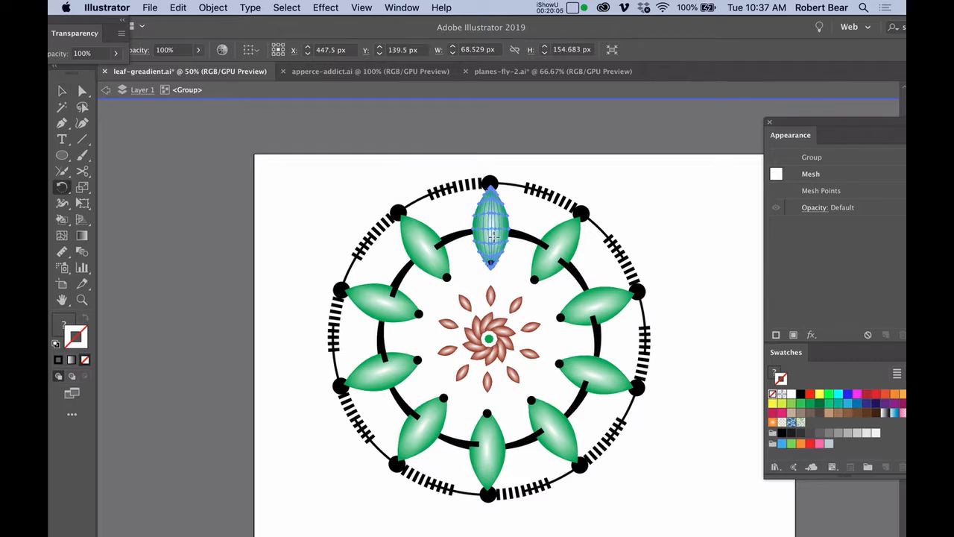
pyautogui.keyDown('alt'); pyautogui.click(493, 239); pyautogui.keyUp('alt')
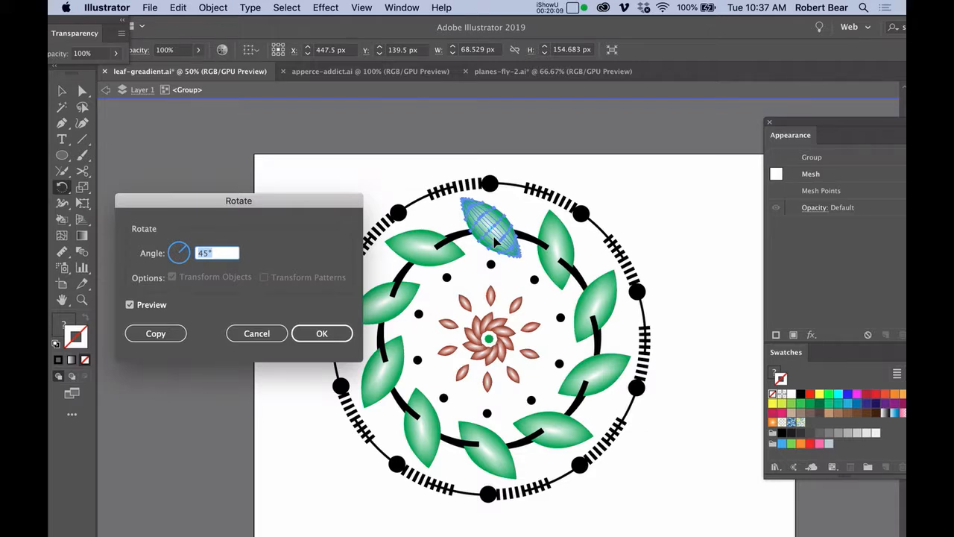
pyautogui.write('12')
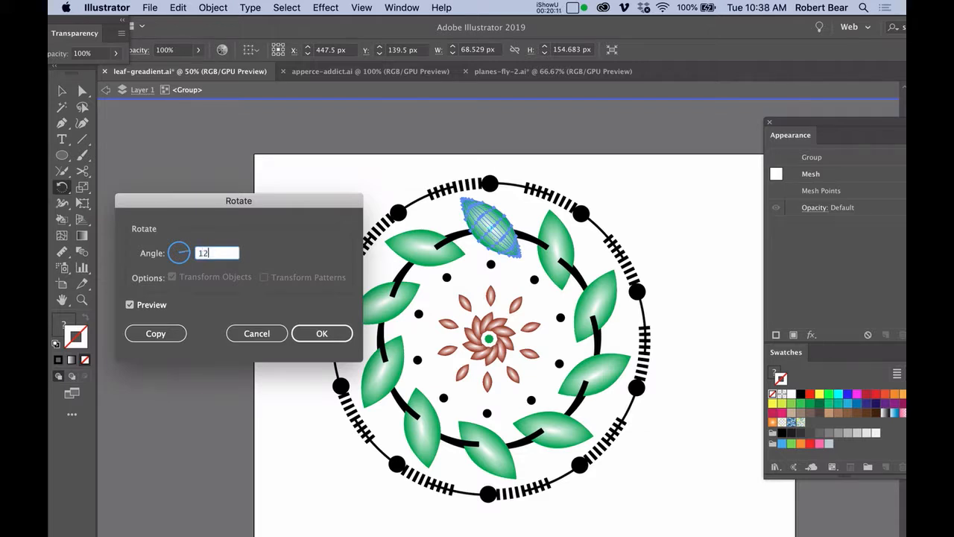
pyautogui.press('Tab')
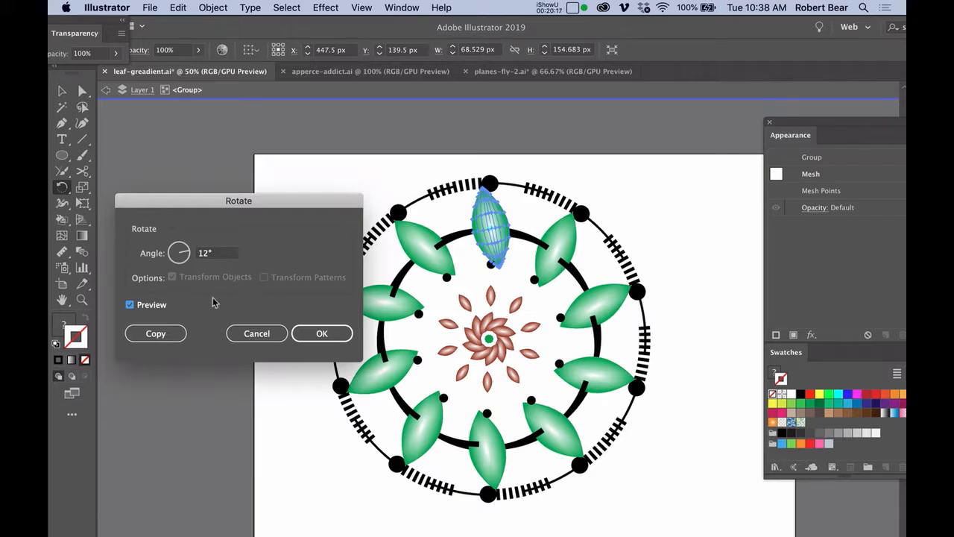
pyautogui.click(179, 333)
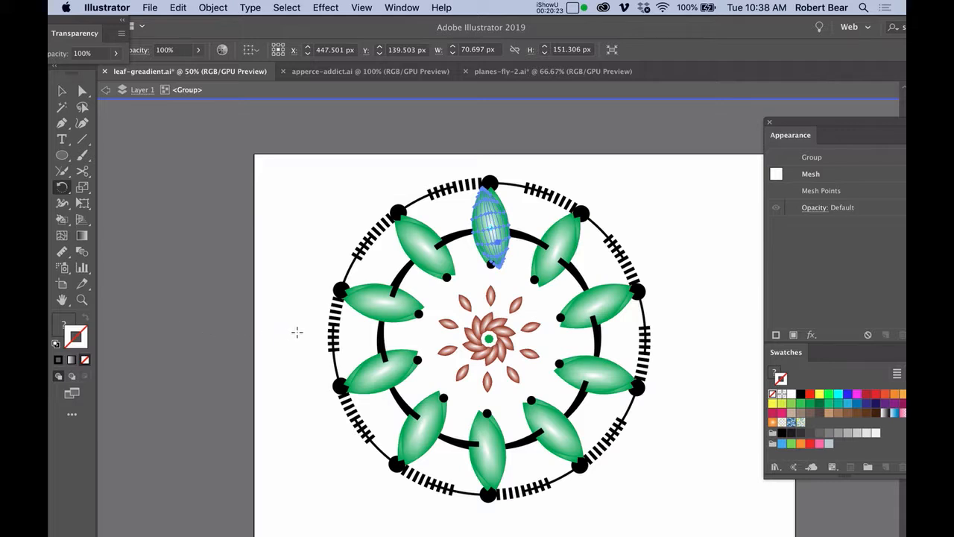
pyautogui.press('super+z')
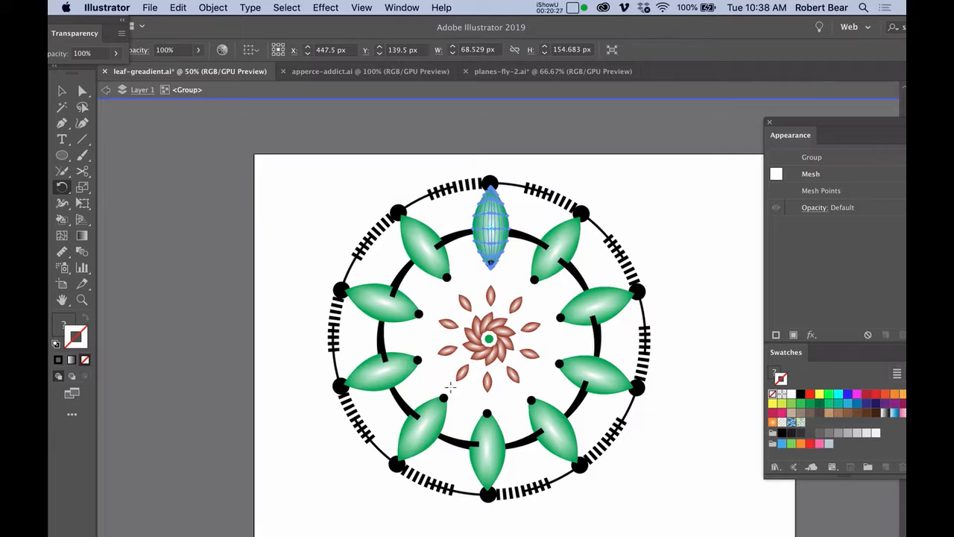
# Step: Try to shift all master shapes in the isolated group together about 12 px to the right
pyautogui.press('v')
pyautogui.click(636, 211)
pyautogui.click(495, 236)
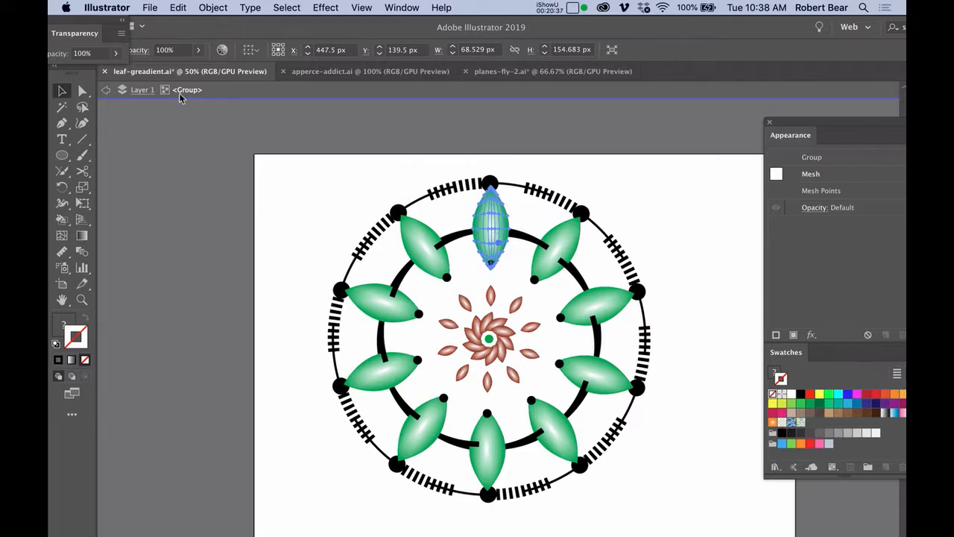
pyautogui.click(500, 241)
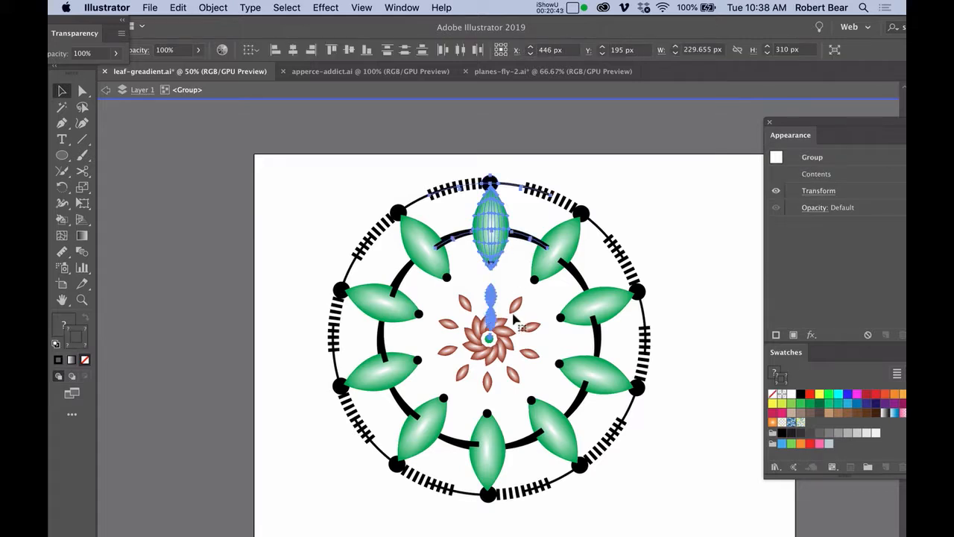
pyautogui.moveTo(488, 340); pyautogui.dragTo(496, 342)
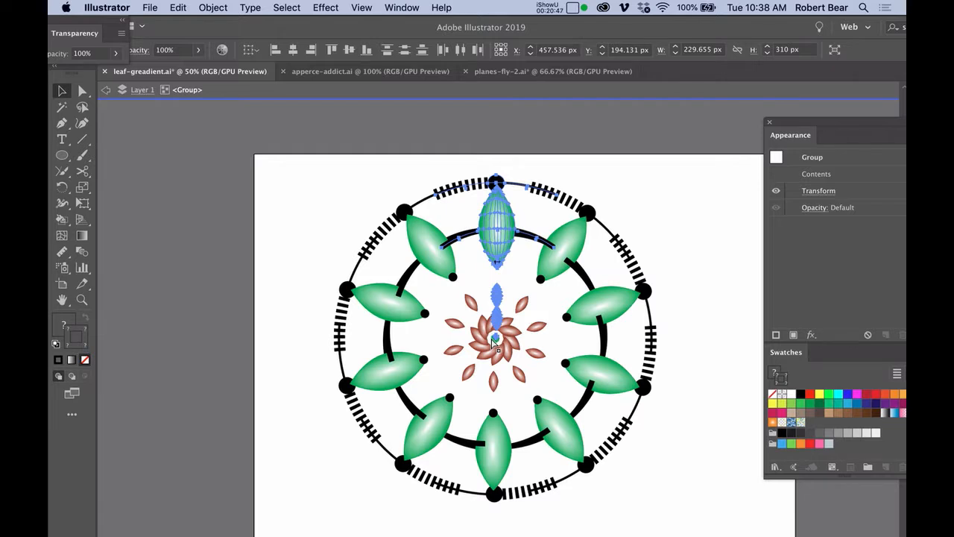
pyautogui.press('super+z')
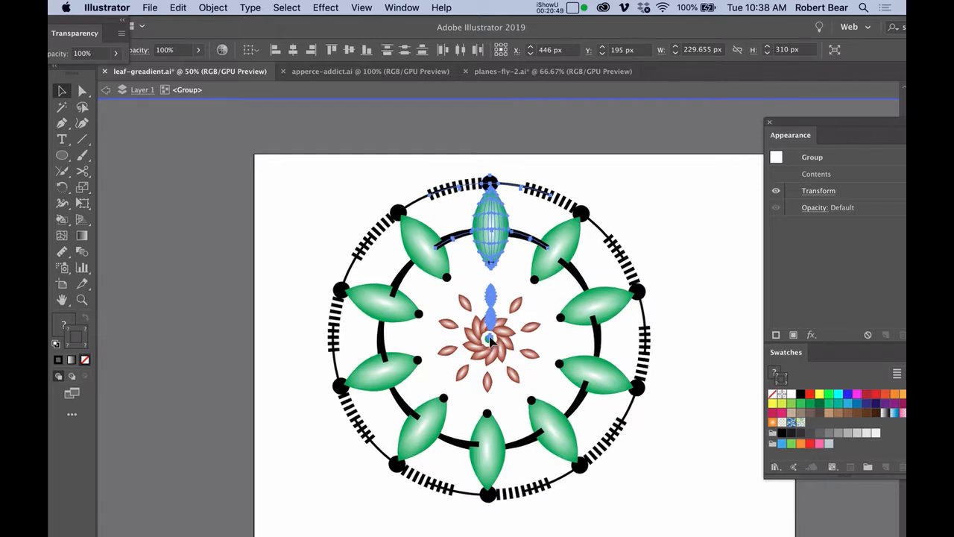
# Step: Leave the centre dot out of the selection and move the other master shapes up to Y 95.794 px
pyautogui.keyDown('shift'); pyautogui.click(490, 339); pyautogui.keyUp('shift')
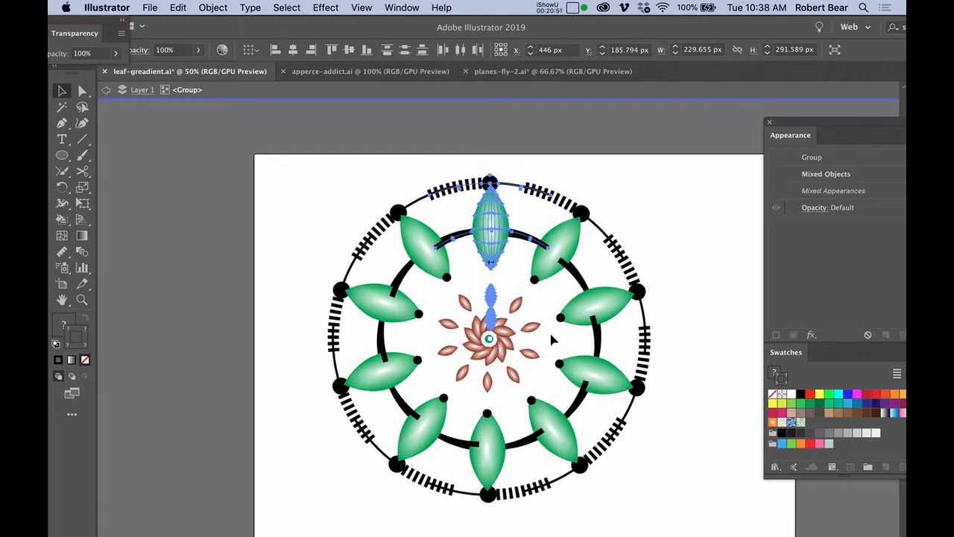
pyautogui.hotkey('shift', 'Up')
pyautogui.hotkey('shift', 'Up')
pyautogui.hotkey('shift', 'Up')
pyautogui.hotkey('shift', 'Up')
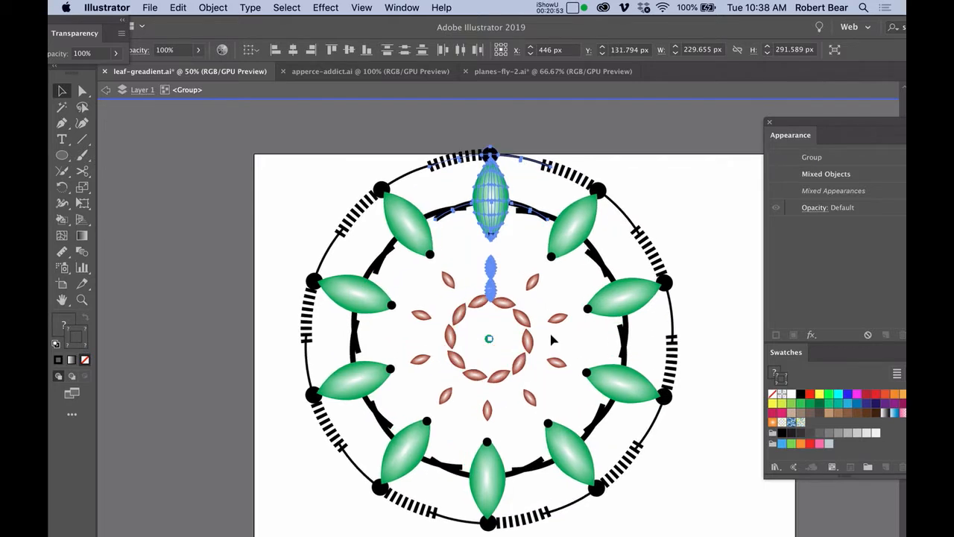
pyautogui.hotkey('shift', 'Up')
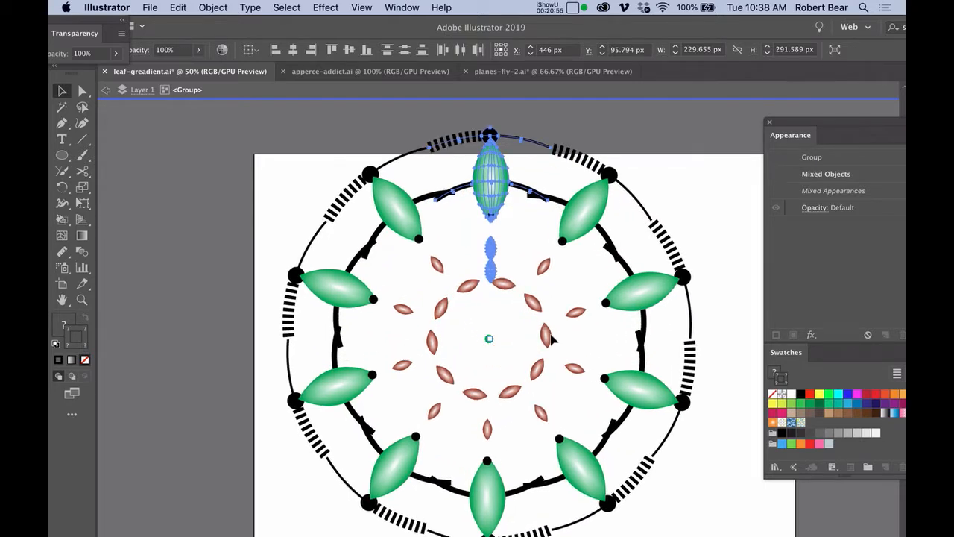
# Step: Move the selected master shapes down to Y 275.794 px, then back up to Y 167.794 px
pyautogui.hotkey('shift', 'Down')
pyautogui.hotkey('shift', 'Down')
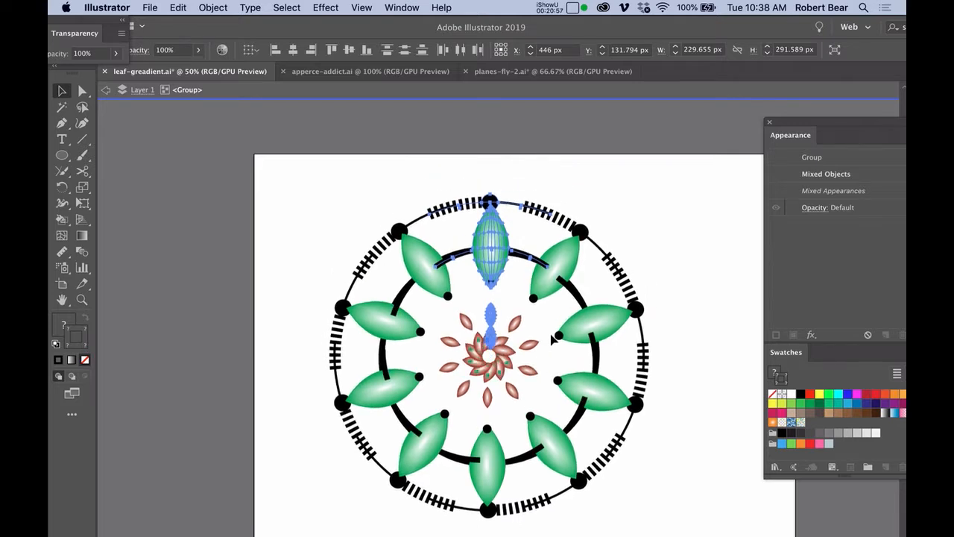
pyautogui.hotkey('shift', 'Down')
pyautogui.hotkey('shift', 'Down')
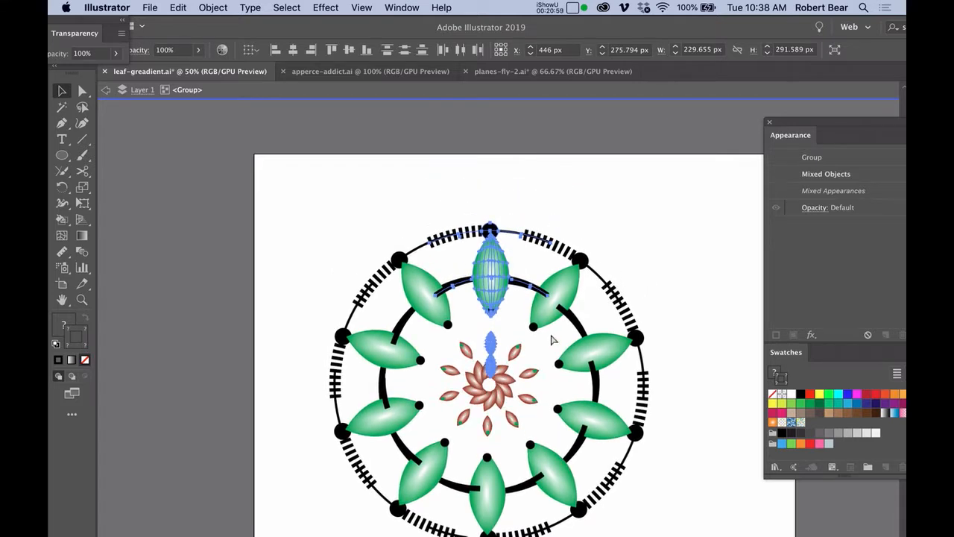
pyautogui.hotkey('shift', 'Up')
pyautogui.hotkey('shift', 'Up')
pyautogui.hotkey('shift', 'Up')
pyautogui.hotkey('shift', 'Up')
pyautogui.hotkey('shift', 'Up')
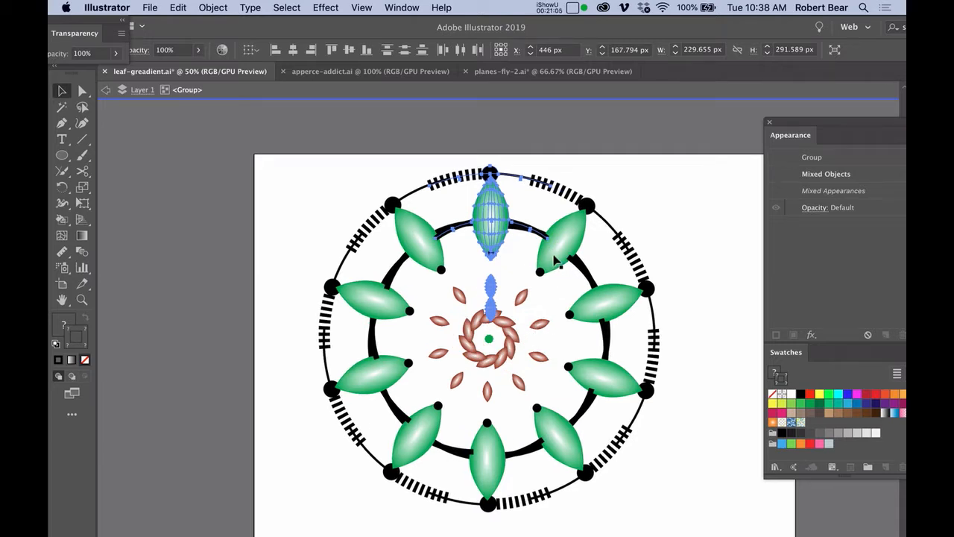
# Step: Scale the mesh points across the top green leaf's middle non-uniformly, 110% horizontally and 100% vertically
pyautogui.press('super+a')
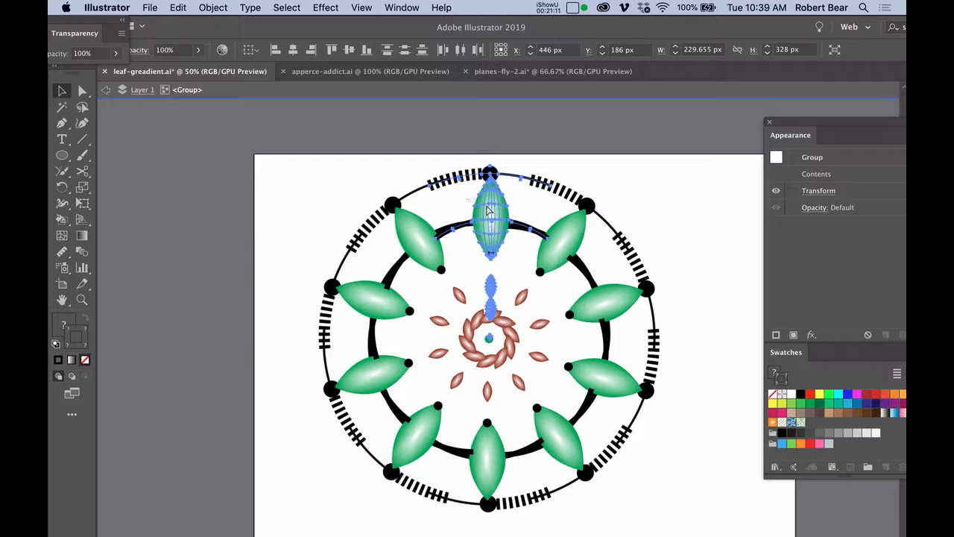
pyautogui.click(516, 213)
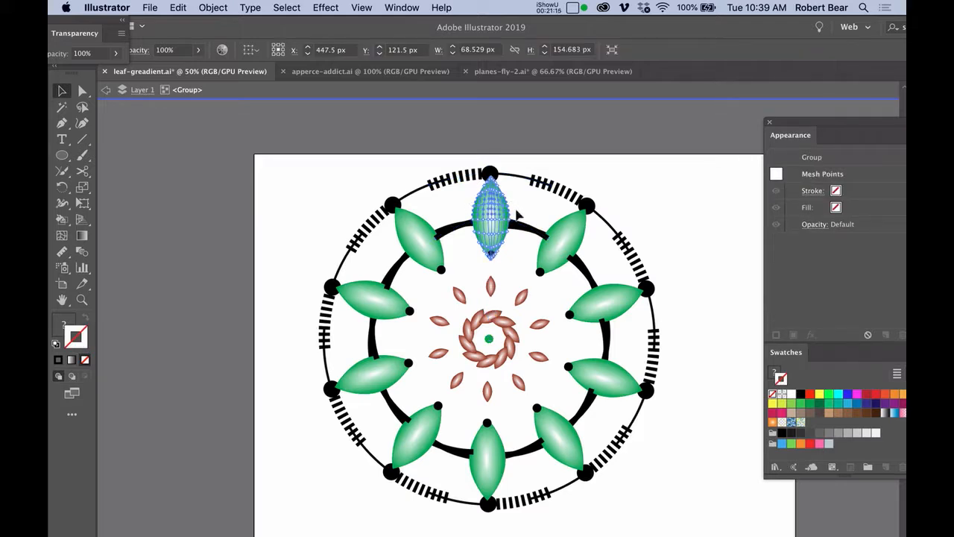
pyautogui.press('s')
pyautogui.keyDown('alt'); pyautogui.click(516, 211); pyautogui.keyUp('alt')
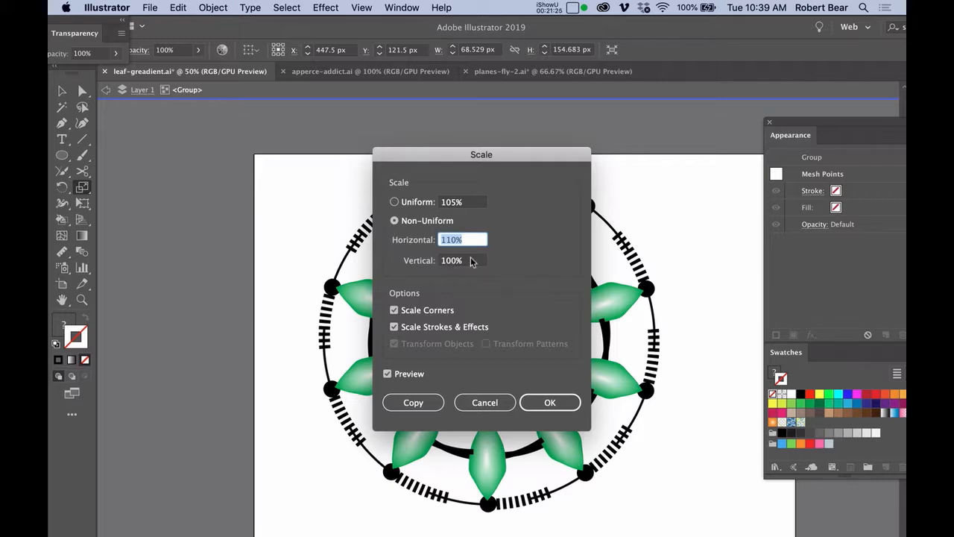
pyautogui.click(546, 399)
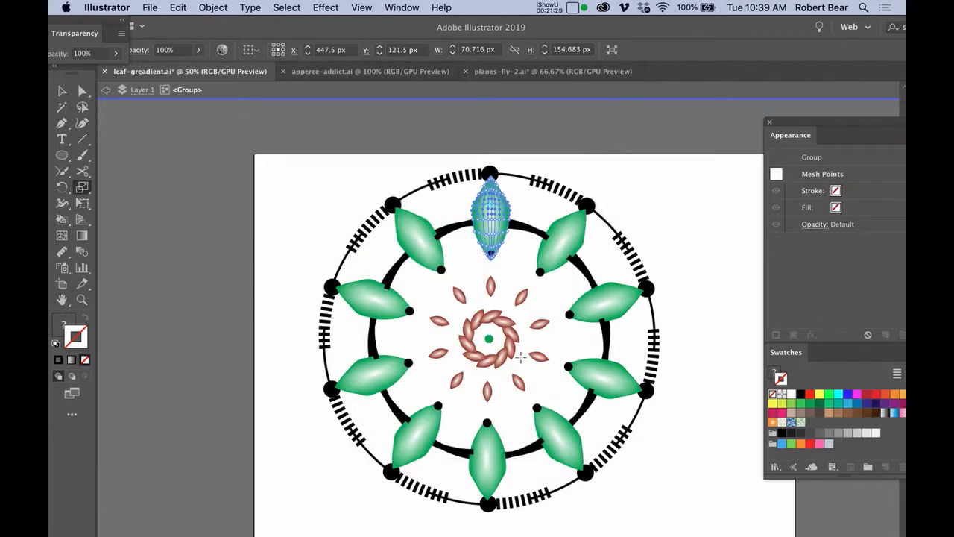
# Step: Hide the selection edges and repeat the horizontal scaling until the mesh points span about 122 px in width
pyautogui.press('super+h')
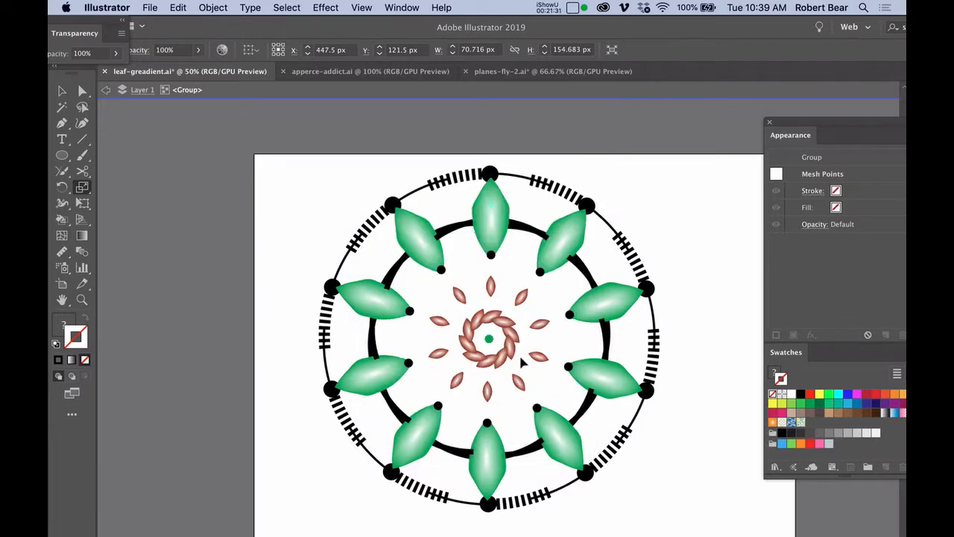
pyautogui.press('super+d')
pyautogui.press('super+d')
pyautogui.press('super+d')
pyautogui.press('super+d')
pyautogui.press('super+d')
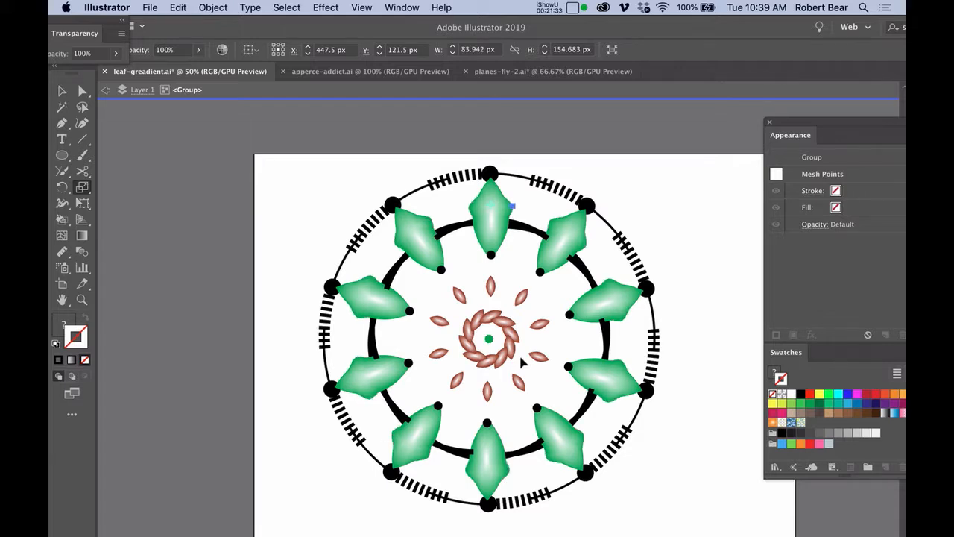
pyautogui.press('super+d')
pyautogui.press('super+d')
pyautogui.press('super+d')
pyautogui.press('super+d')
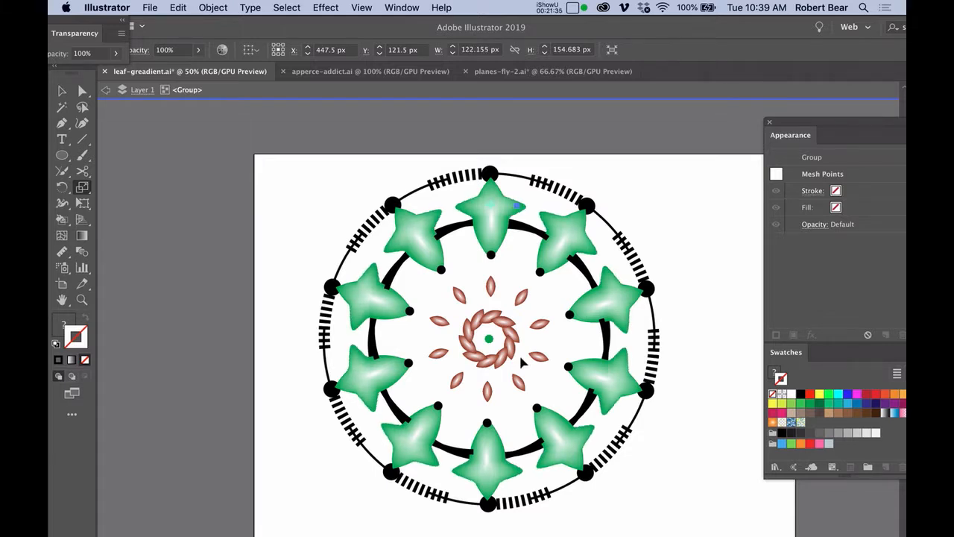
# Step: Keep repeating the horizontal scaling until the selected mesh points span about 382 px in width
pyautogui.press('super+d')
pyautogui.press('super+d')
pyautogui.press('super+d')
pyautogui.press('super+d')
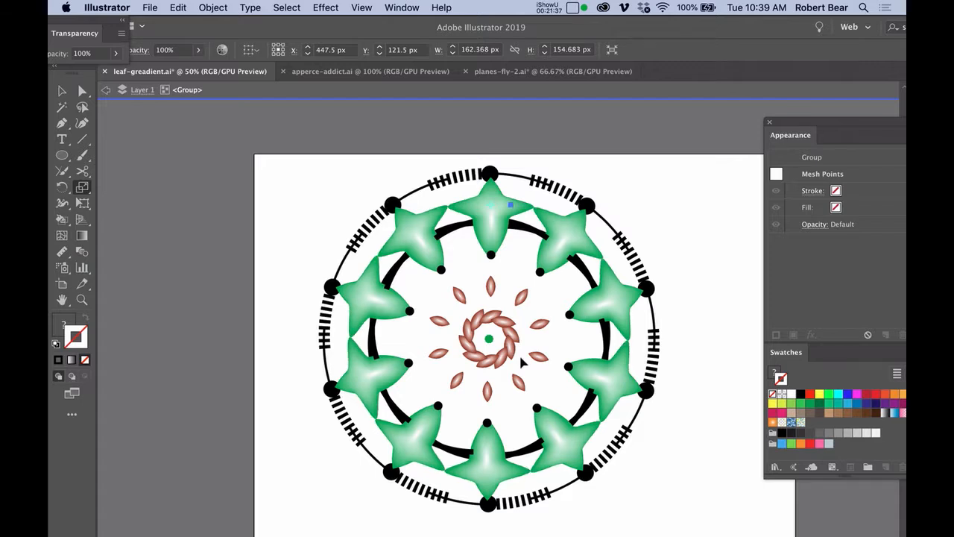
pyautogui.press('super+d')
pyautogui.press('super+d')
pyautogui.press('super+d')
pyautogui.press('super+d')
pyautogui.press('super+d')
pyautogui.press('super+d')
pyautogui.press('super+d')
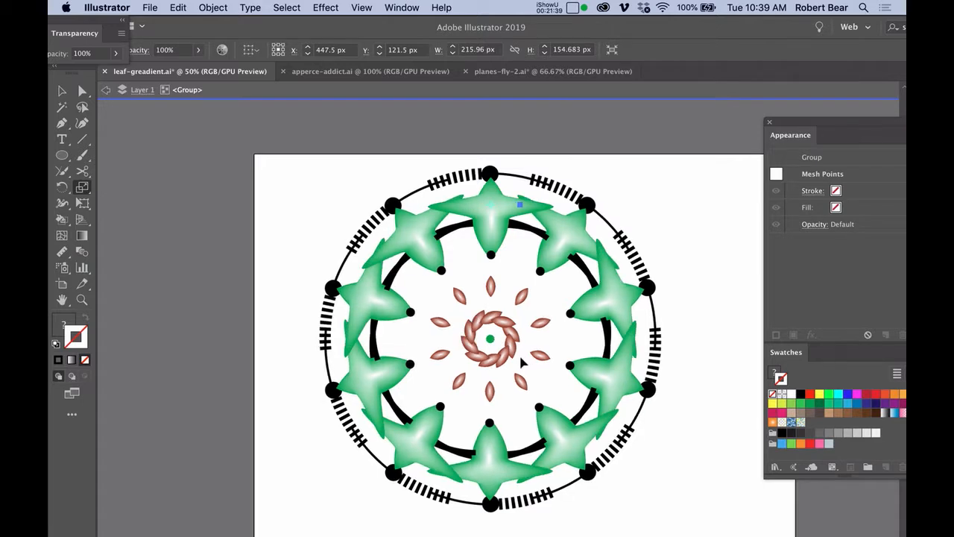
pyautogui.press('super+d')
pyautogui.press('super+d')
pyautogui.press('super+d')
pyautogui.press('super+d')
pyautogui.press('super+d')
pyautogui.press('super+d')
pyautogui.press('super+d')
pyautogui.press('super+d')
pyautogui.press('super+d')
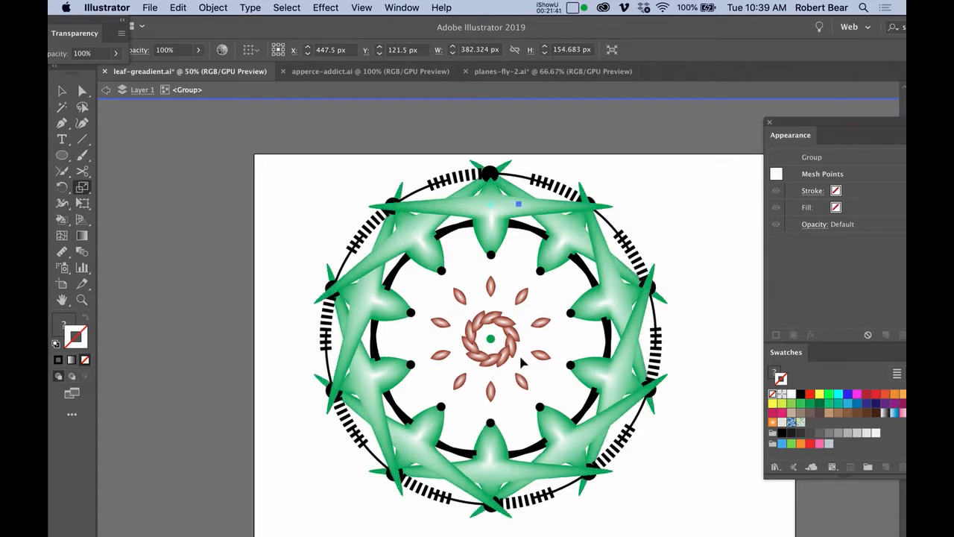
# Step: Undo the excess horizontal scalings back to the star-like leaf with a mesh-point width of 122.155 px
pyautogui.press('super+z')
pyautogui.press('super+z')
pyautogui.press('super+z')
pyautogui.press('super+z')
pyautogui.press('super+z')
pyautogui.press('super+z')
pyautogui.press('super+z')
pyautogui.press('super+z')
pyautogui.press('super+z')
pyautogui.press('super+z')
pyautogui.press('super+z')
pyautogui.press('super+z')
pyautogui.press('super+z')
pyautogui.press('super+z')
pyautogui.press('super+z')
pyautogui.press('super+z')
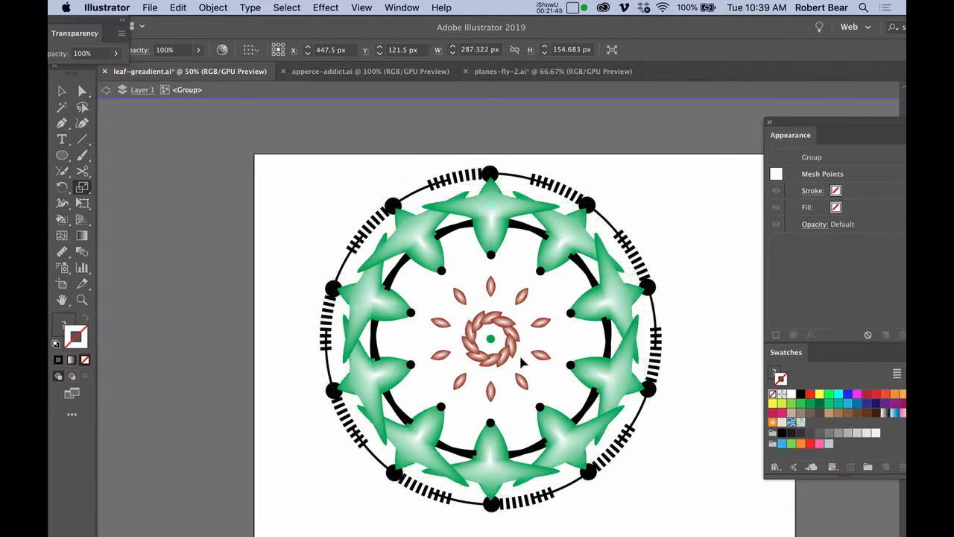
pyautogui.press('super+z')
pyautogui.press('super+z')
pyautogui.press('super+z')
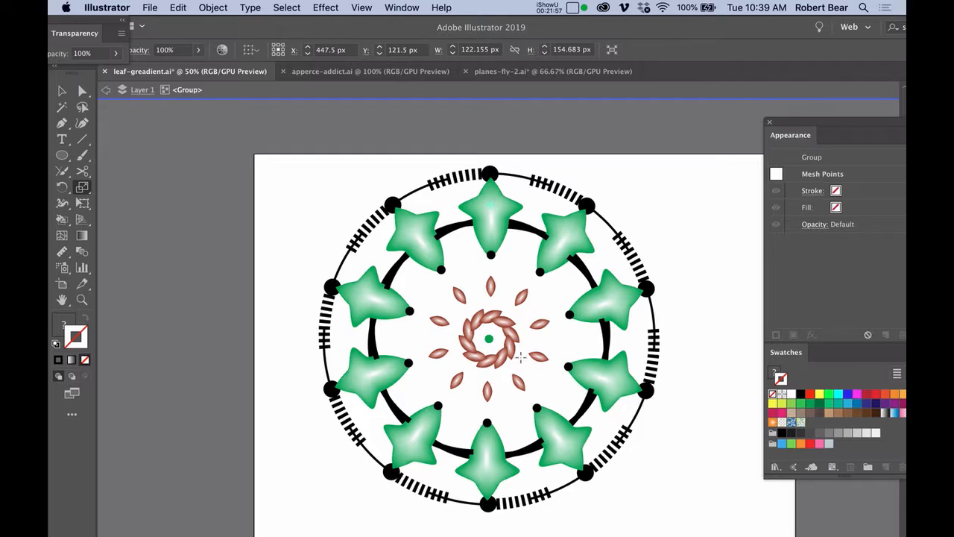
# Step: Create a new document and draw a tall ellipse about 75 px wide and 180 px high in the artboard's upper half
pyautogui.press('super+n')
pyautogui.press('Return')
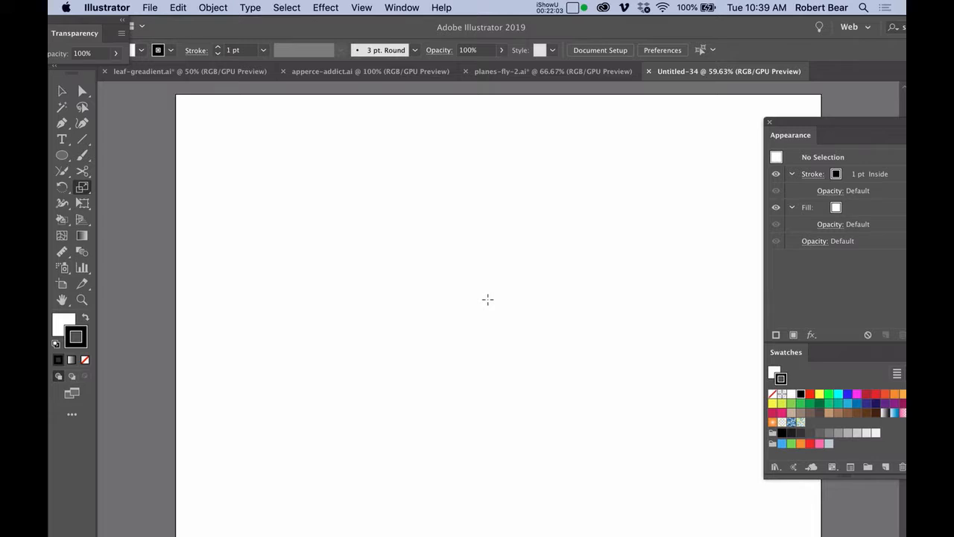
pyautogui.press('l')
pyautogui.moveTo(495, 216); pyautogui.dragTo(542, 331)
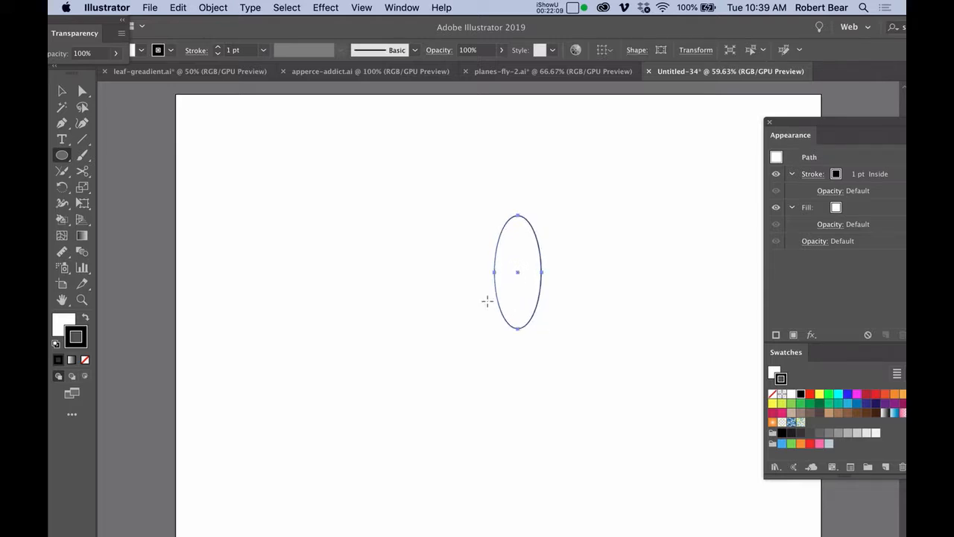
# Step: Remove the ellipse's stroke and fill it with bright green
pyautogui.press('/')
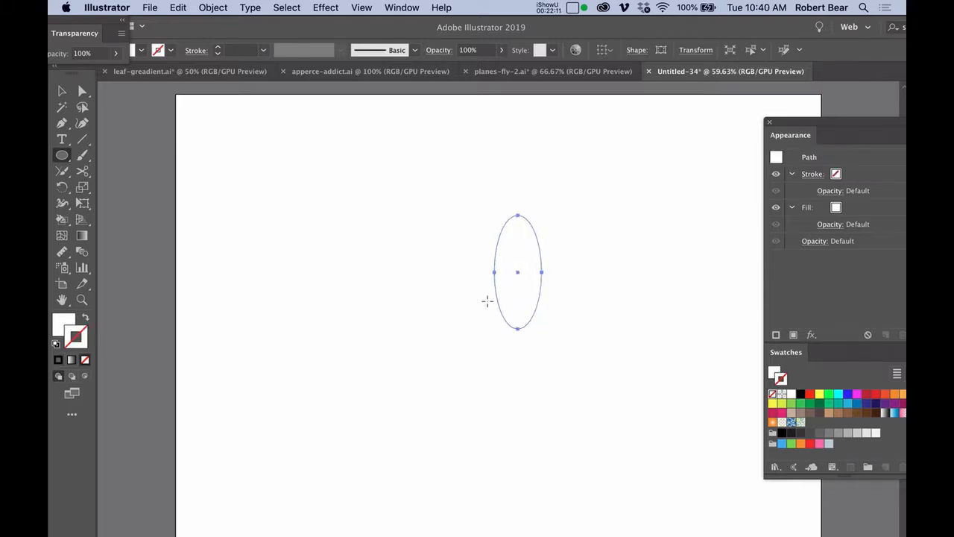
pyautogui.press('x')
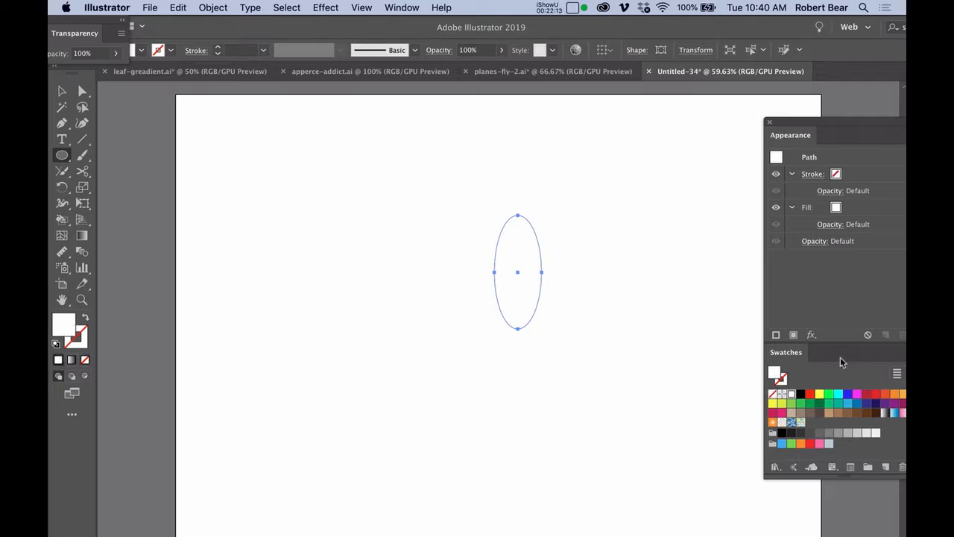
pyautogui.click(830, 395)
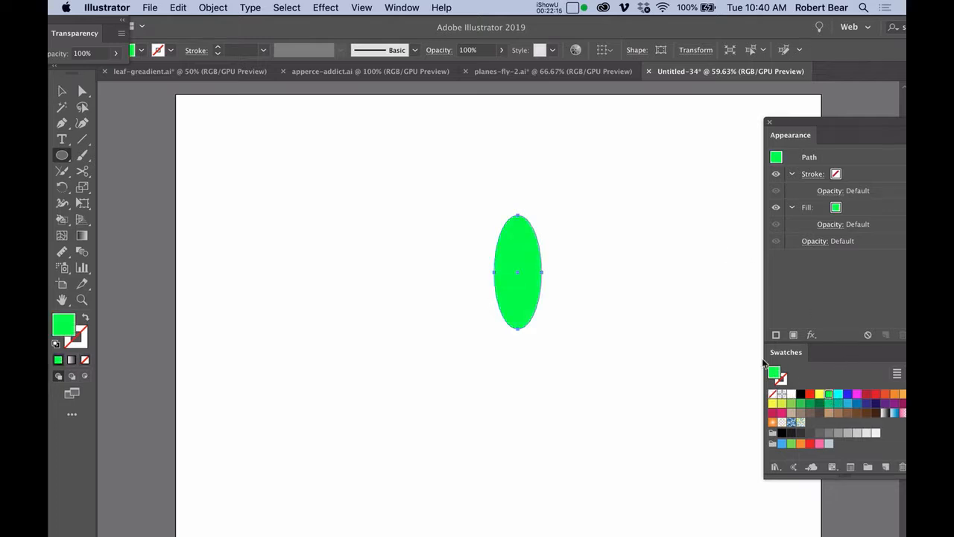
# Step: Convert the ellipse's top and bottom anchor points to sharp corners and fill the leaf shape with a darker green
pyautogui.hotkey('shift', 'c')
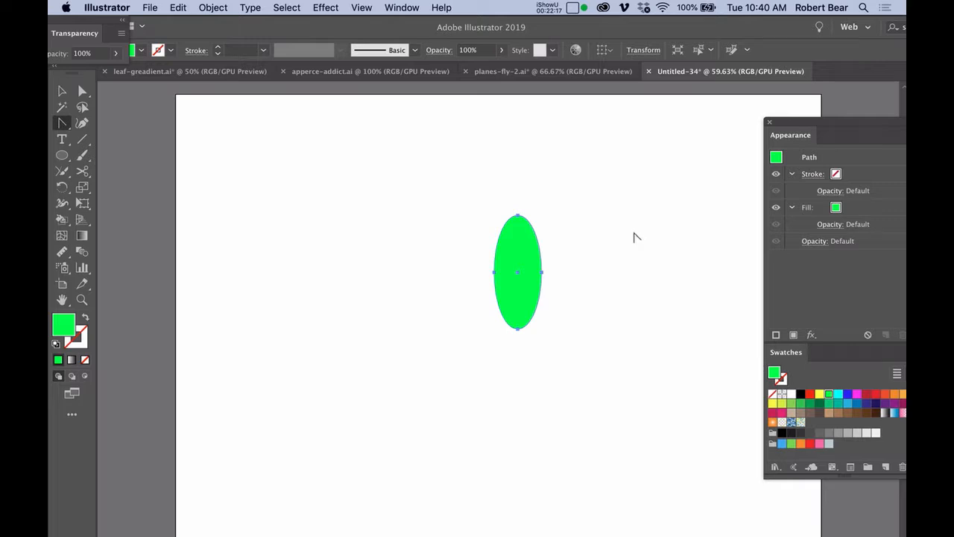
pyautogui.click(518, 217)
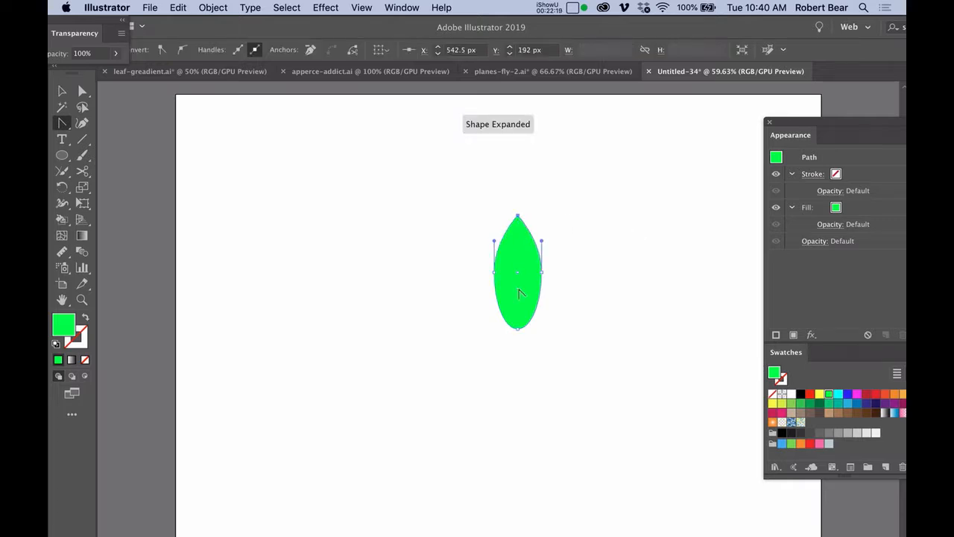
pyautogui.click(519, 329)
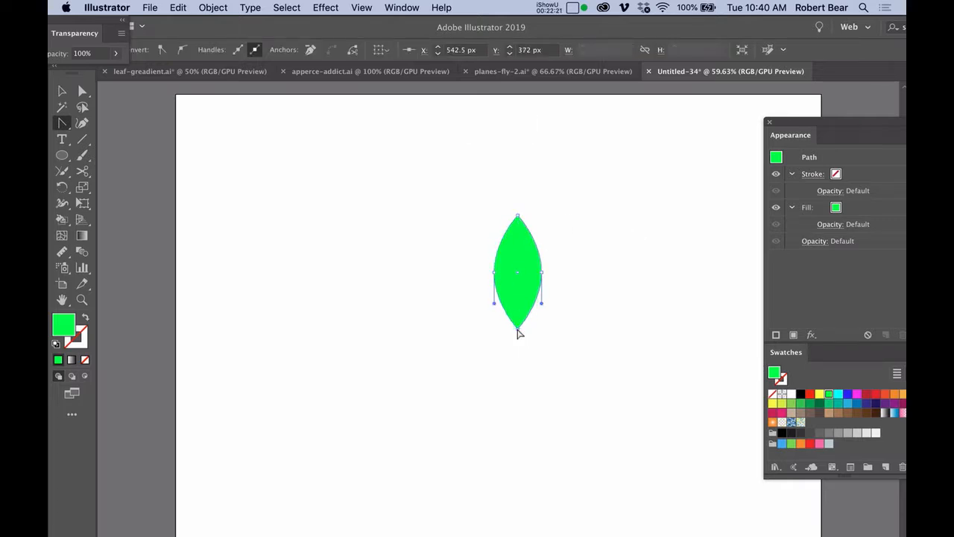
pyautogui.click(810, 403)
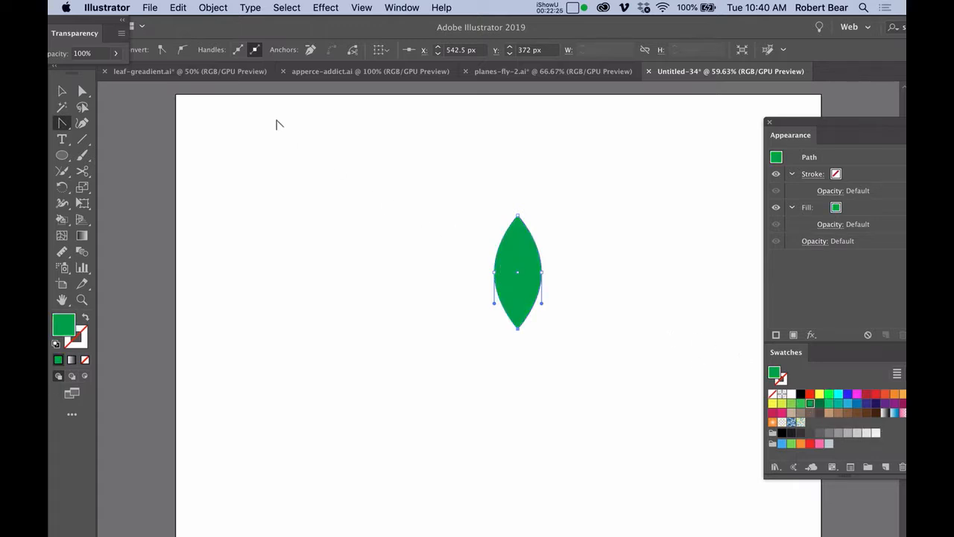
# Step: Create a gradient mesh on the leaf with 12 rows, 12 columns, To Center appearance and 100% highlight, then hide the selection edges
pyautogui.click(212, 9)
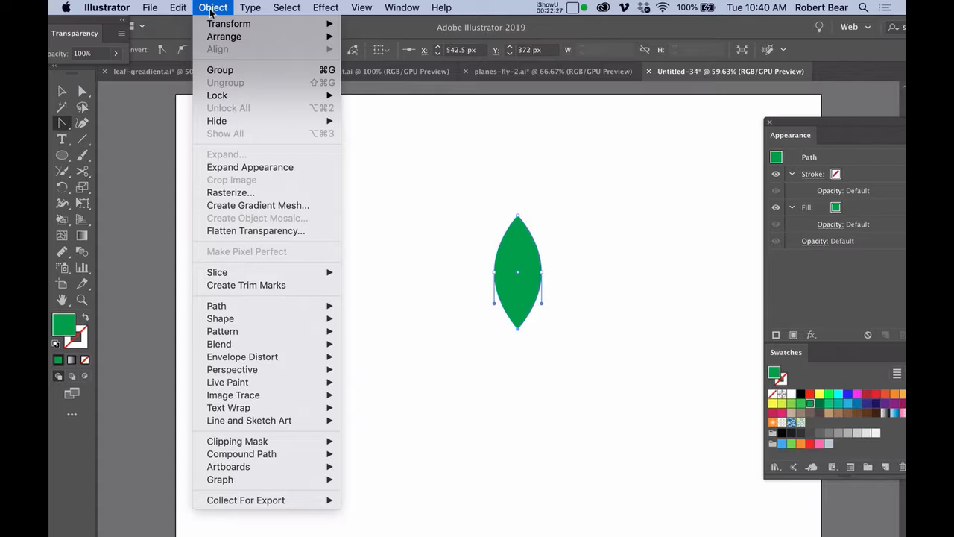
pyautogui.click(271, 205)
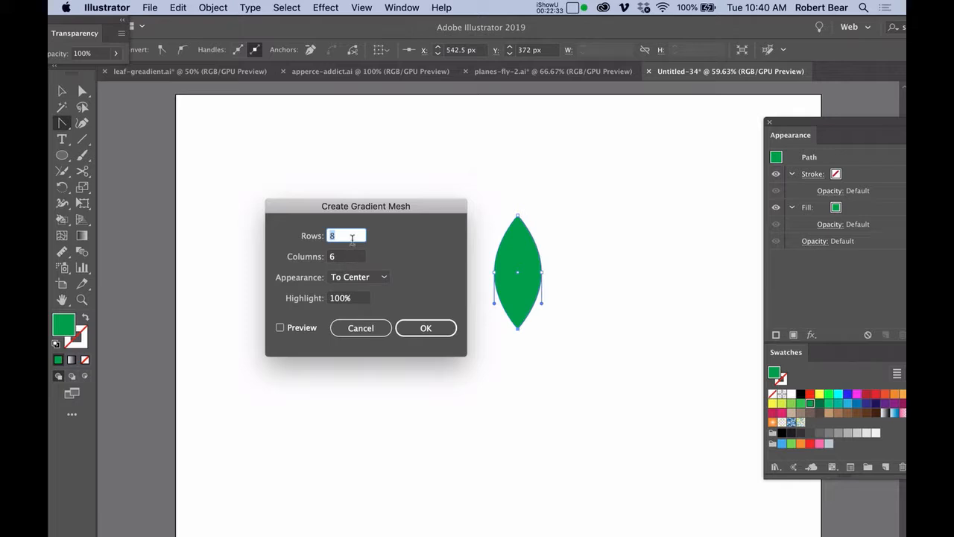
pyautogui.write('12')
pyautogui.press('Tab')
pyautogui.write('12')
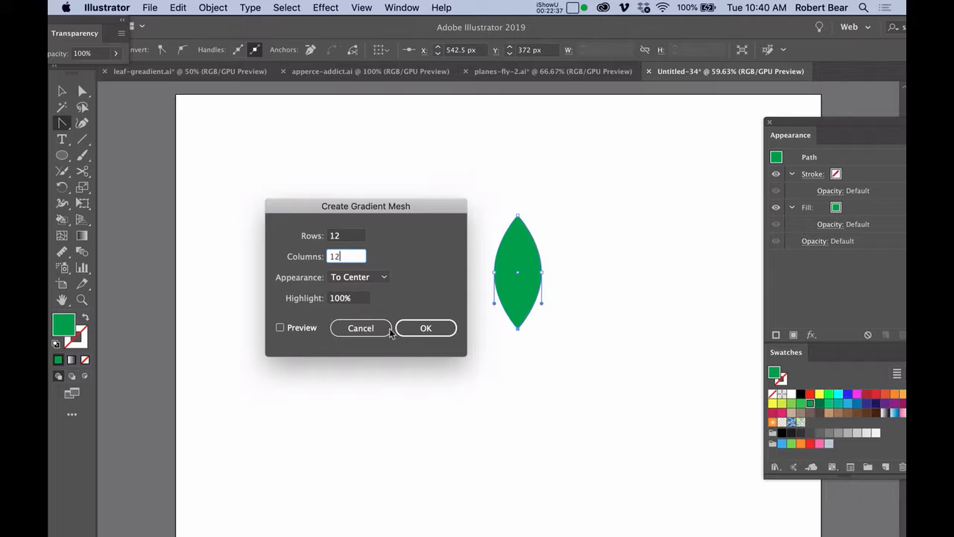
pyautogui.click(281, 327)
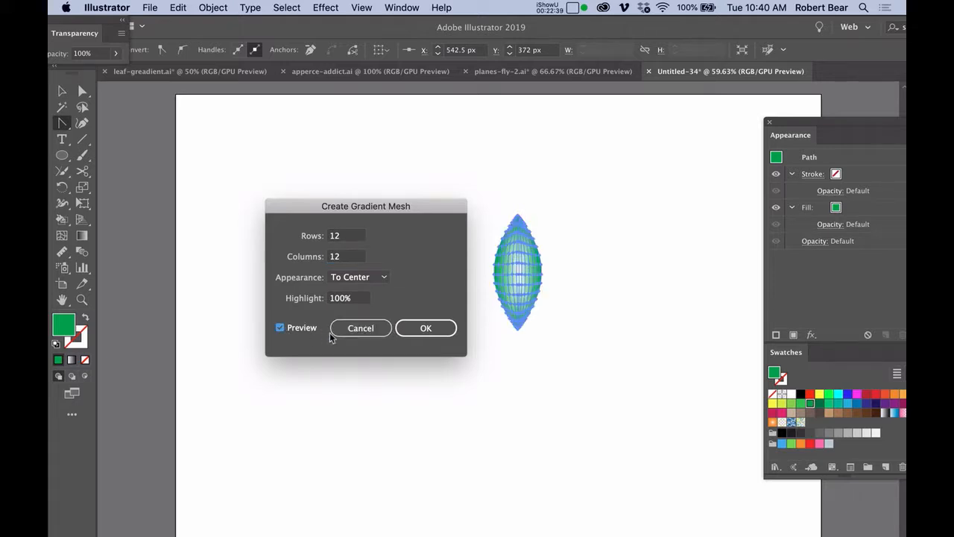
pyautogui.click(414, 334)
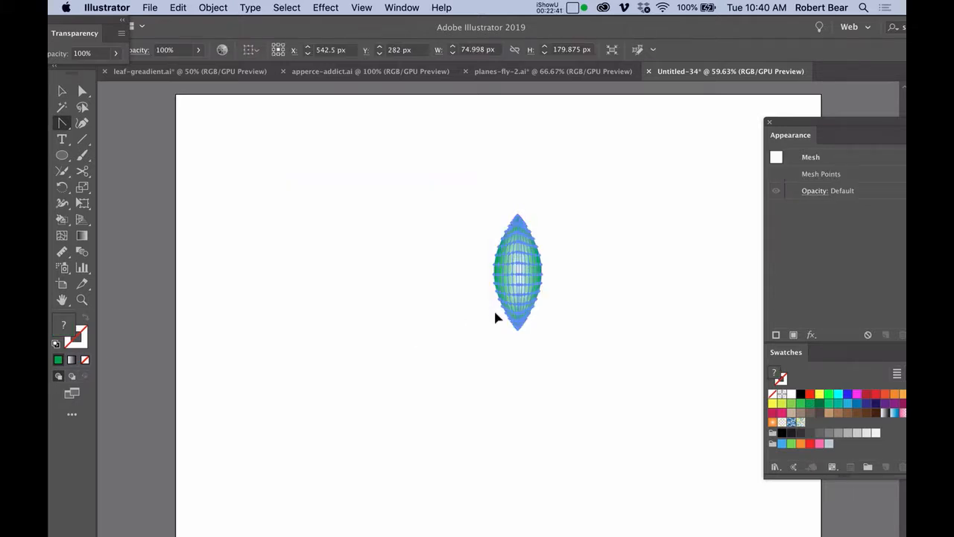
pyautogui.press('super+h')
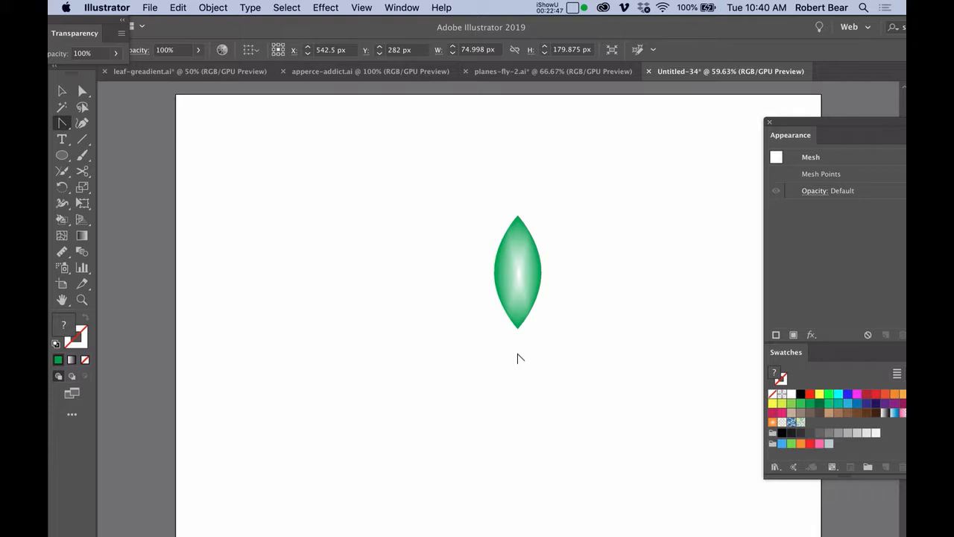
# Step: Draw a small green square without a stroke over the leaf's bottom tip and nudge it into line with the tip
pyautogui.press('m')
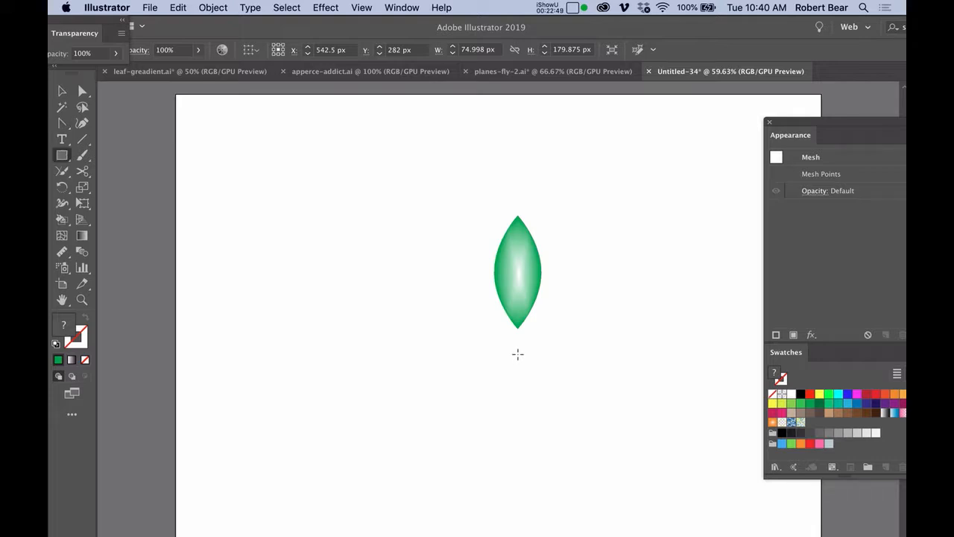
pyautogui.moveTo(517, 353); pyautogui.dragTo(528, 365)
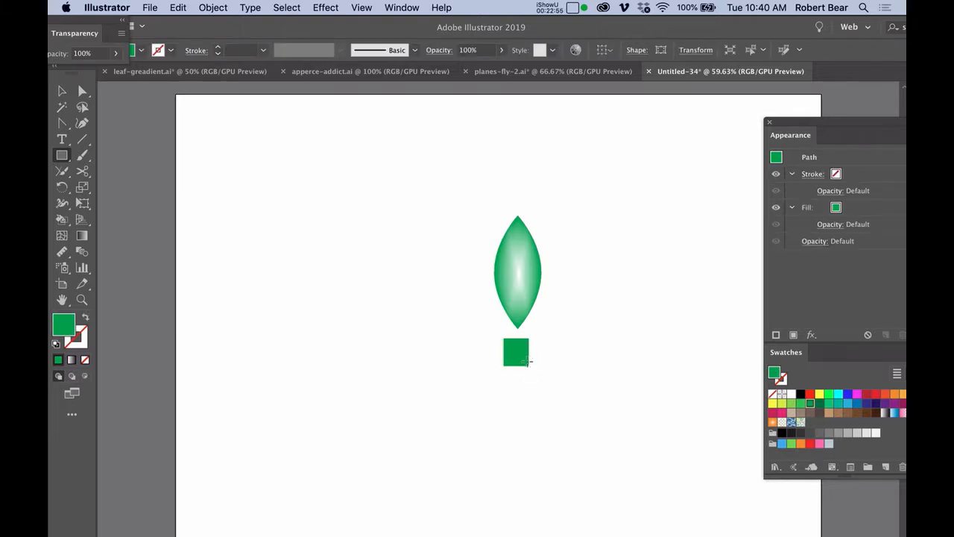
pyautogui.press('super+z')
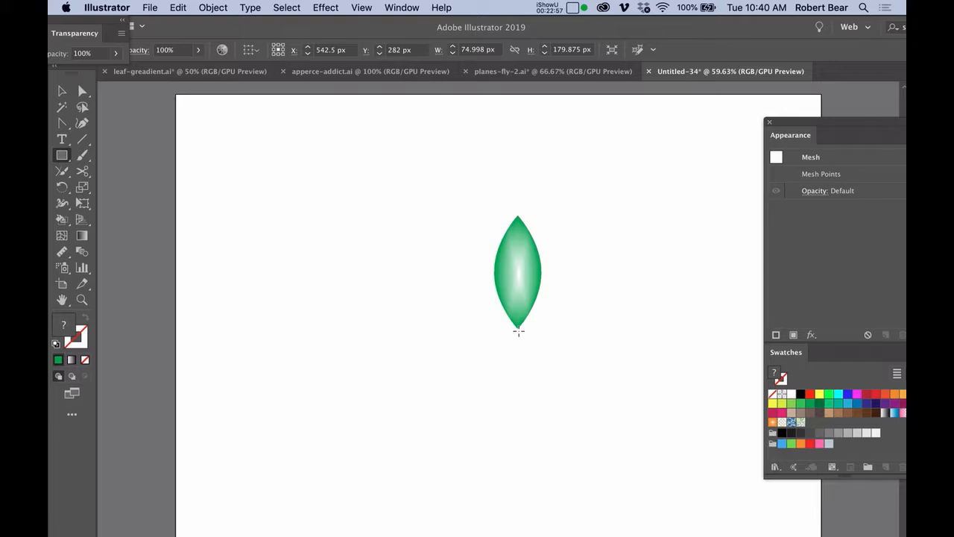
pyautogui.moveTo(513, 324); pyautogui.dragTo(529, 342)
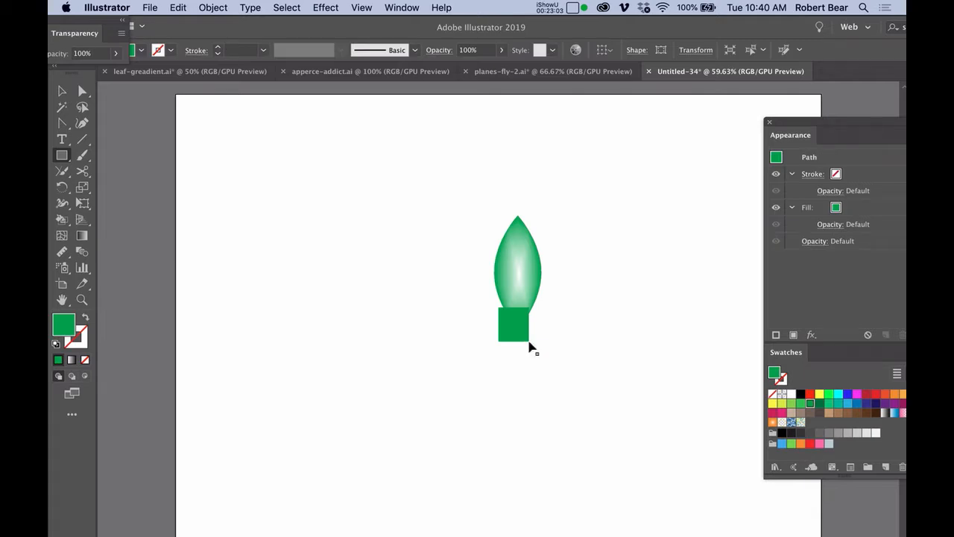
pyautogui.moveTo(523, 326); pyautogui.dragTo(522, 326)
# Step: Rotate the square 45° into a diamond and move it just below the leaf's bottom tip
pyautogui.press('r')
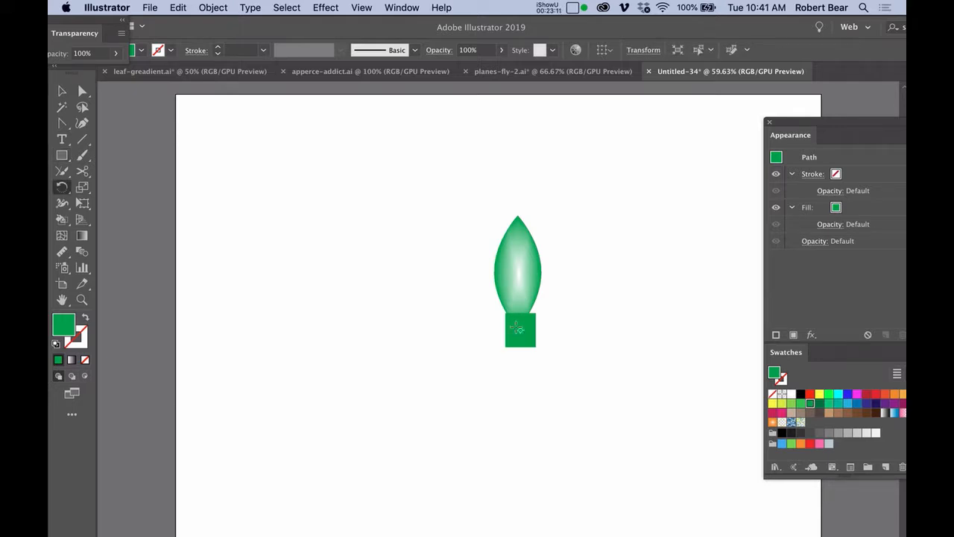
pyautogui.keyDown('alt'); pyautogui.click(516, 328); pyautogui.keyUp('alt')
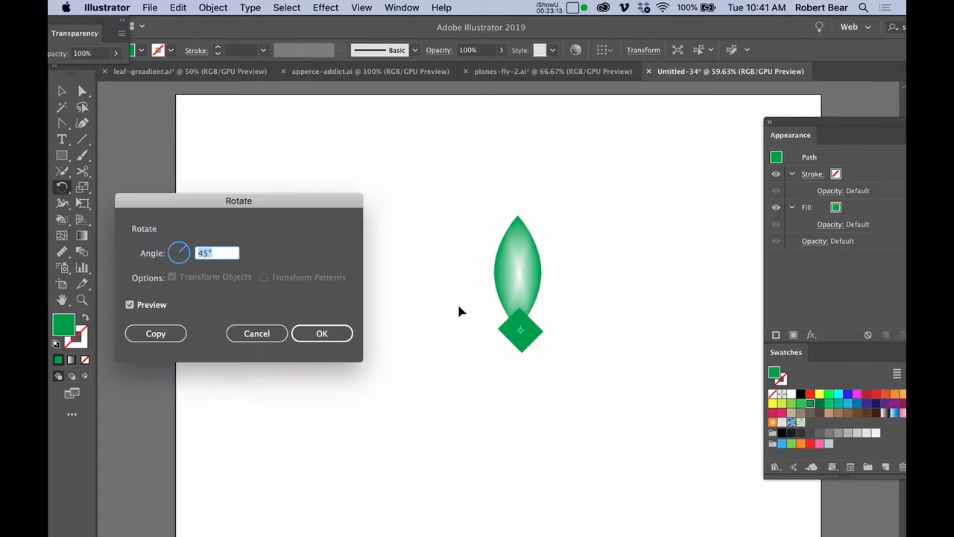
pyautogui.click(332, 334)
pyautogui.moveTo(522, 337); pyautogui.dragTo(523, 373)
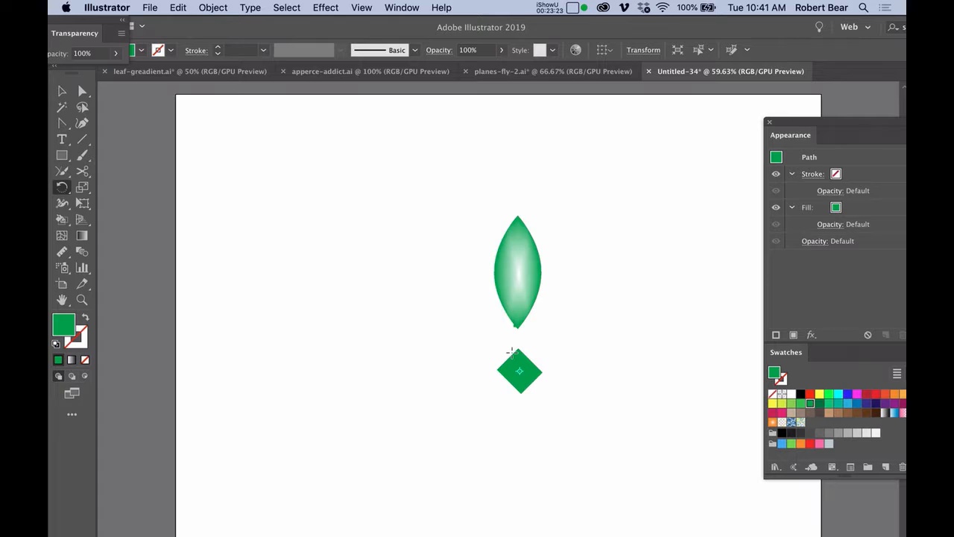
pyautogui.press('a')
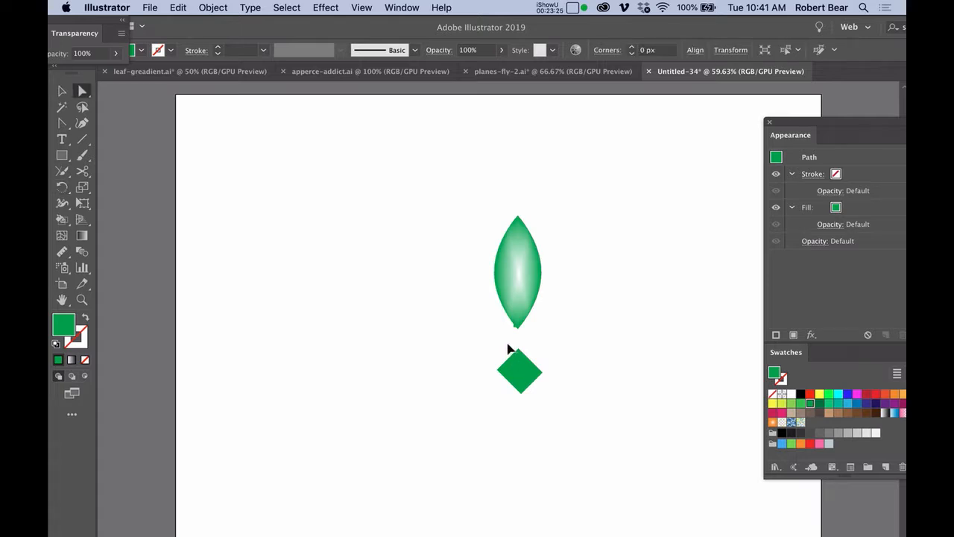
# Step: Move the diamond's top and bottom anchor points upward to form a notched arrowhead overlapping the leaf's base, and fill it with black
pyautogui.moveTo(508, 343); pyautogui.dragTo(527, 407)
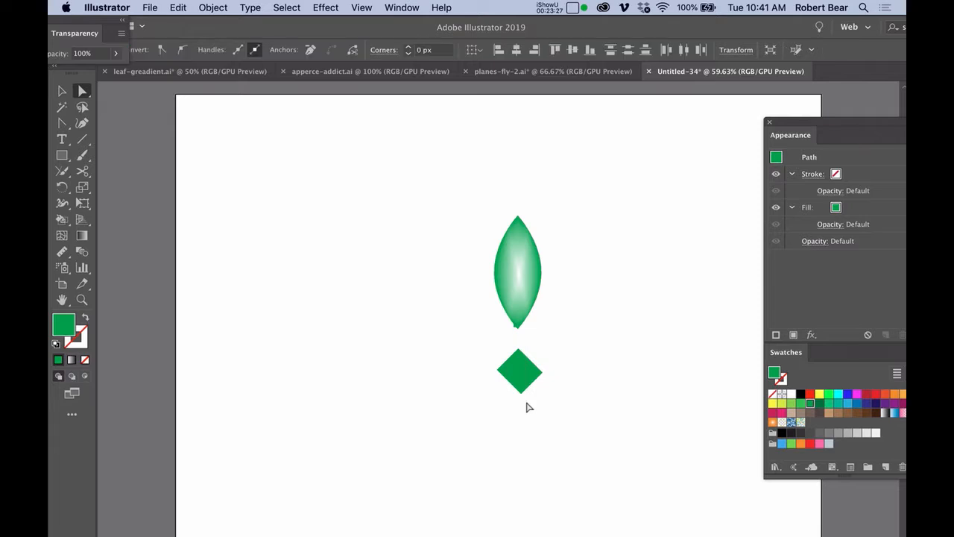
pyautogui.hotkey('shift', 'Up')
pyautogui.hotkey('shift', 'Up')
pyautogui.hotkey('shift', 'Up')
pyautogui.hotkey('shift', 'Up')
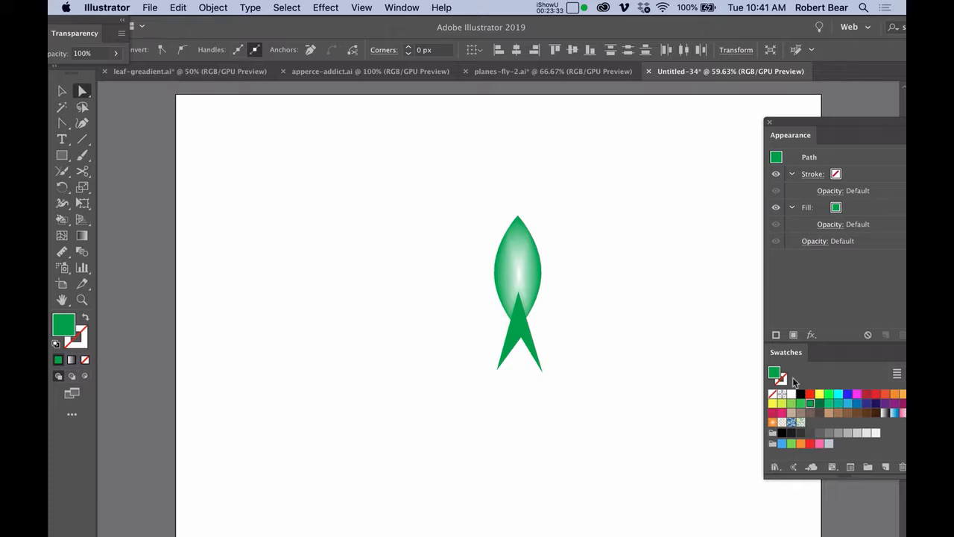
pyautogui.click(800, 395)
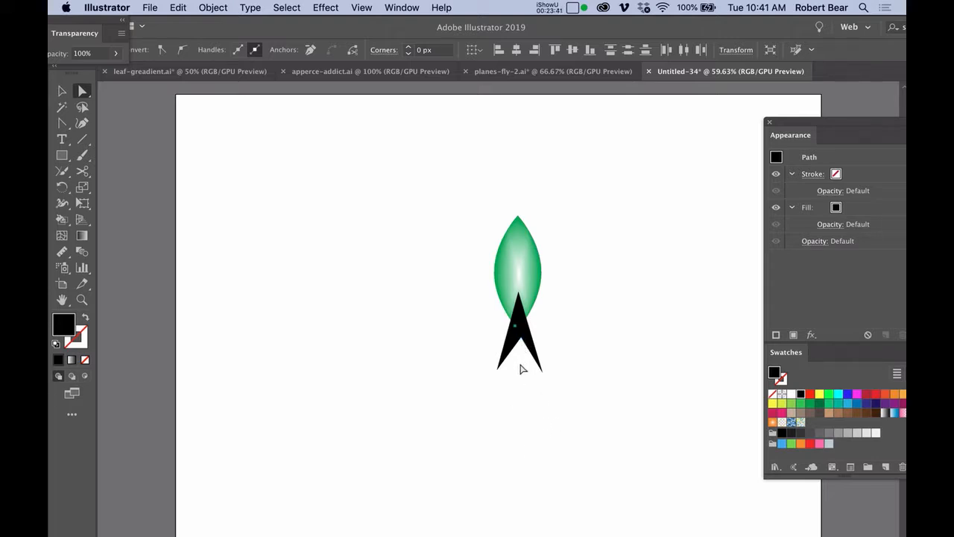
# Step: Draw a small black circle beneath the arrowhead's notch and group it with the leaf and the other shapes
pyautogui.press('l')
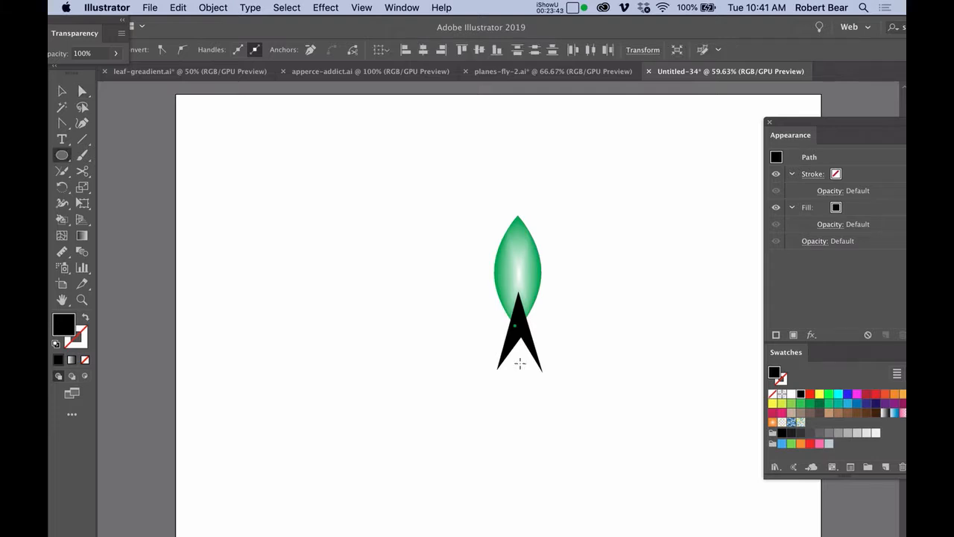
pyautogui.moveTo(520, 364); pyautogui.dragTo(528, 372)
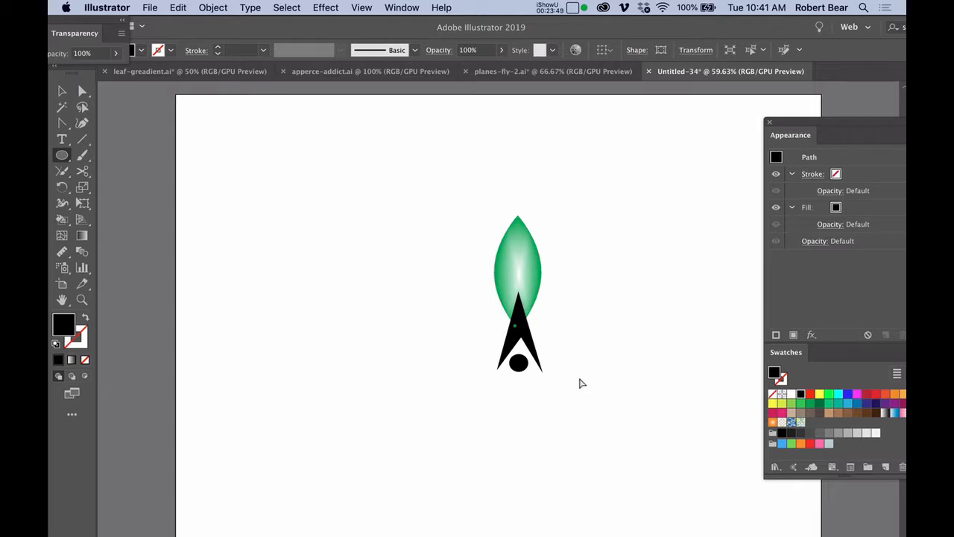
pyautogui.press('super+a')
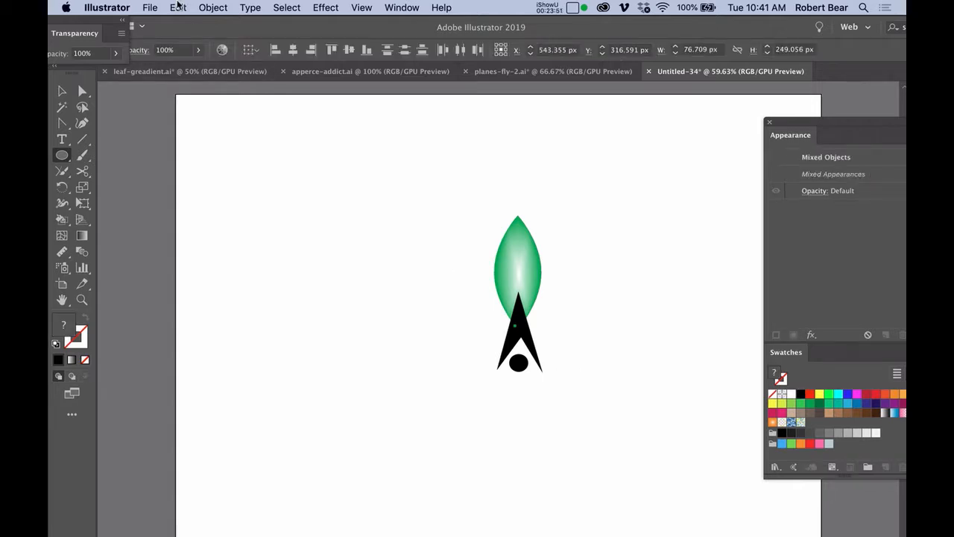
pyautogui.click(209, 7)
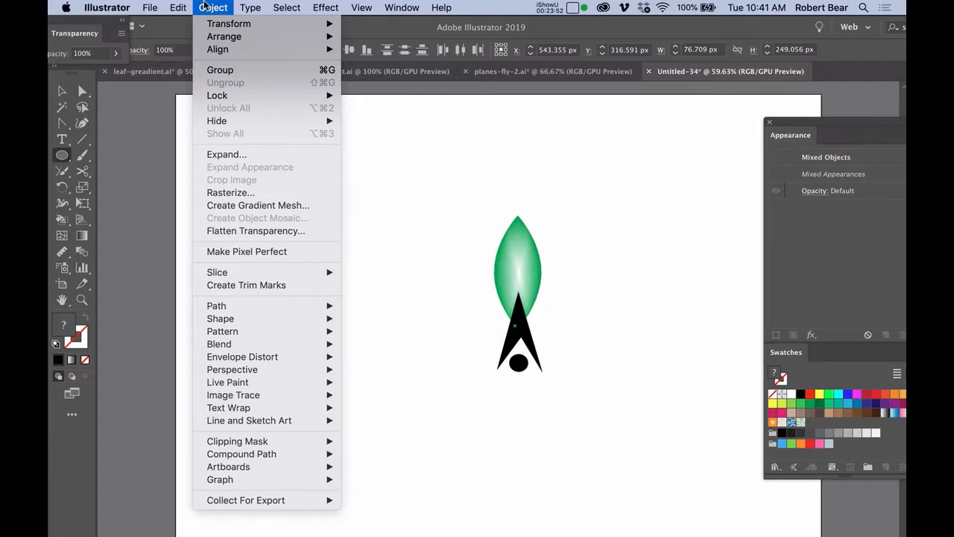
pyautogui.click(223, 70)
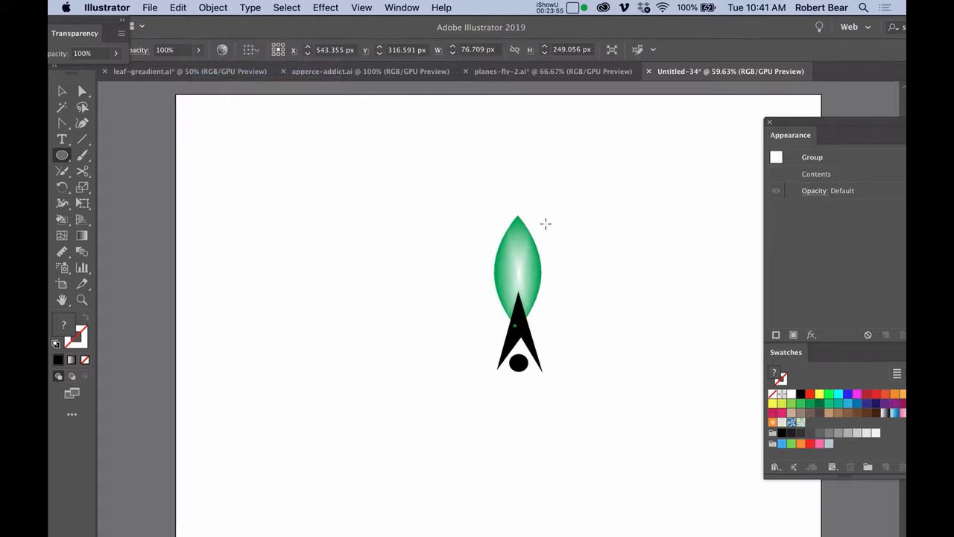
pyautogui.keyDown('super'); pyautogui.click(549, 231); pyautogui.keyUp('super')
pyautogui.press('v')
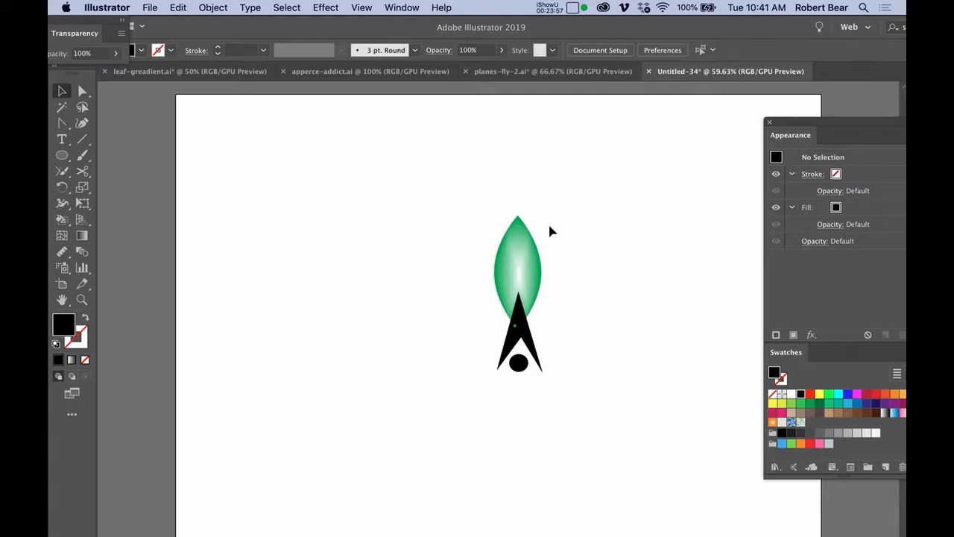
# Step: Start a Transform effect on the leaf group with preview on and the reference point at bottom centre
pyautogui.click(525, 249)
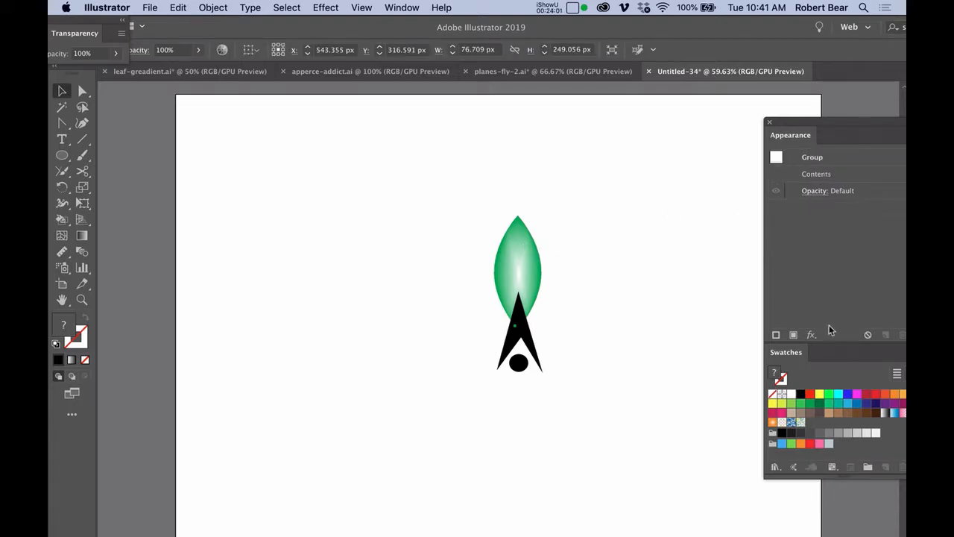
pyautogui.click(811, 335)
pyautogui.moveTo(779, 303)
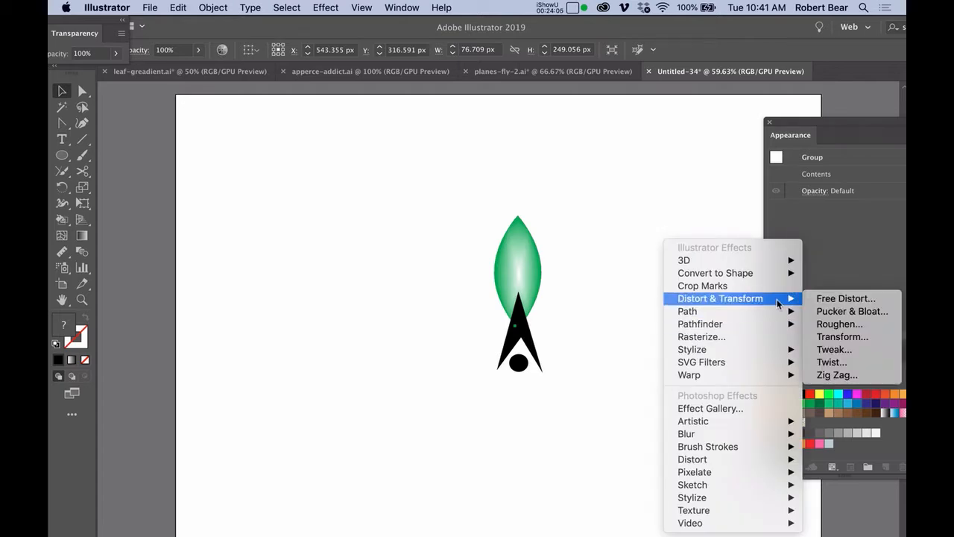
pyautogui.click(828, 337)
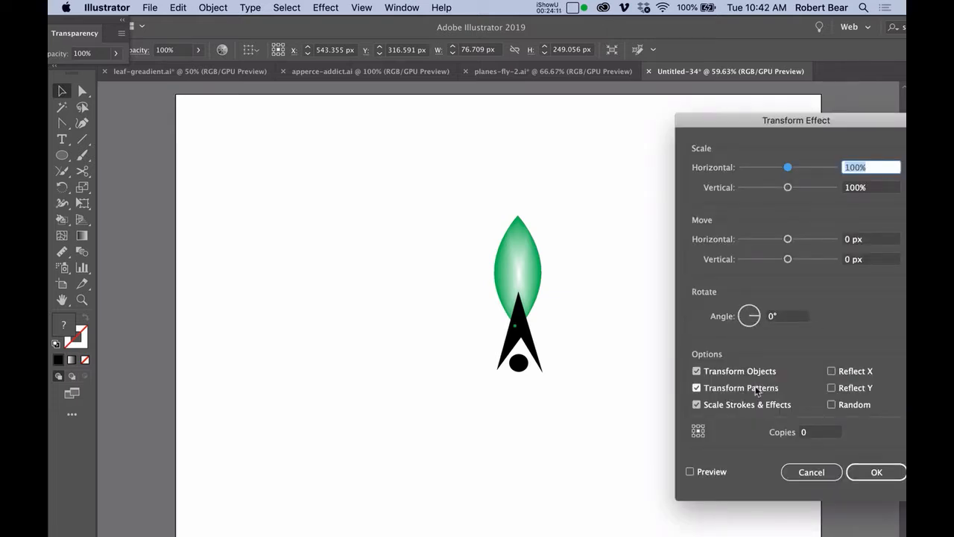
pyautogui.click(690, 474)
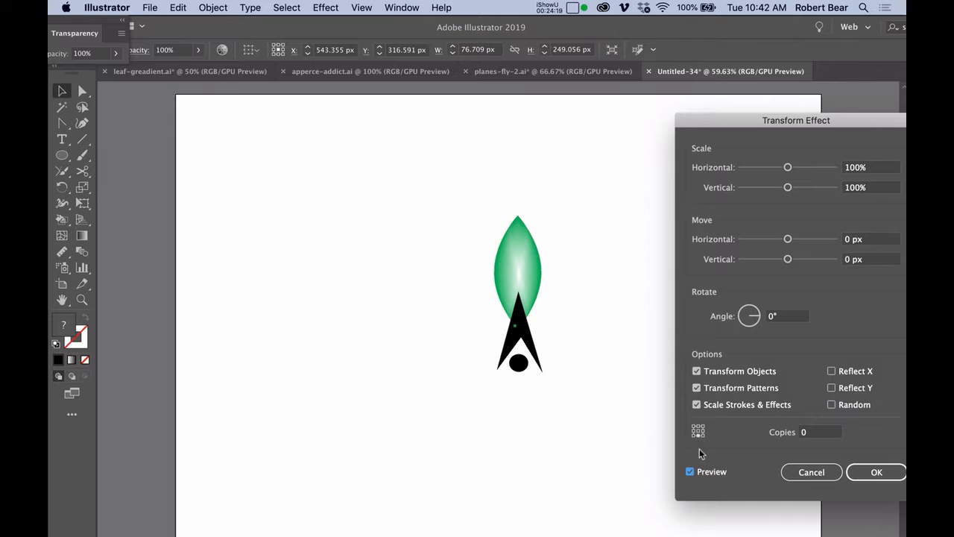
# Step: Set the Transform effect's rotation angle to 360/7 (51.43°) with 6 copies and apply it
pyautogui.click(775, 316)
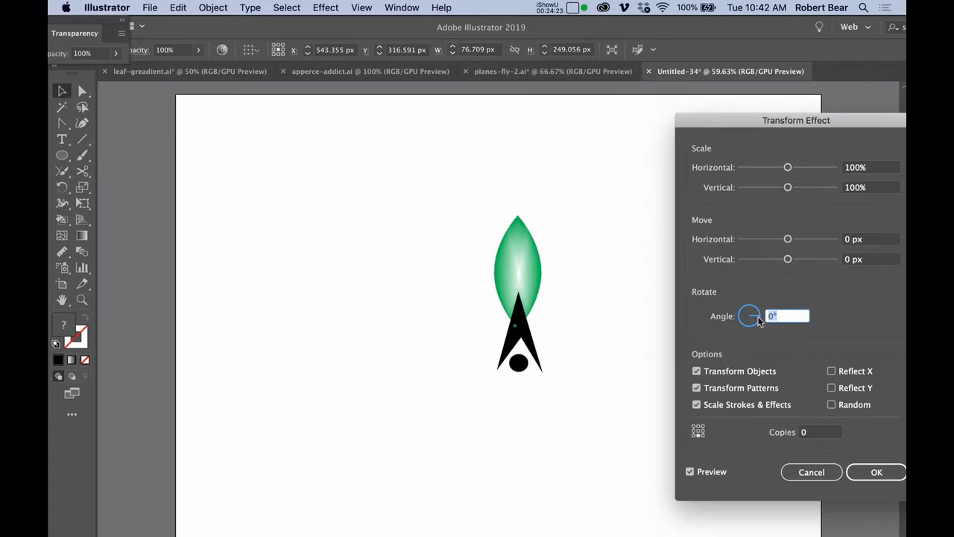
pyautogui.write('3607')
pyautogui.press('Tab')
pyautogui.press('Tab')
pyautogui.press('Tab')
pyautogui.press('Tab')
pyautogui.press('Tab')
pyautogui.press('Tab')
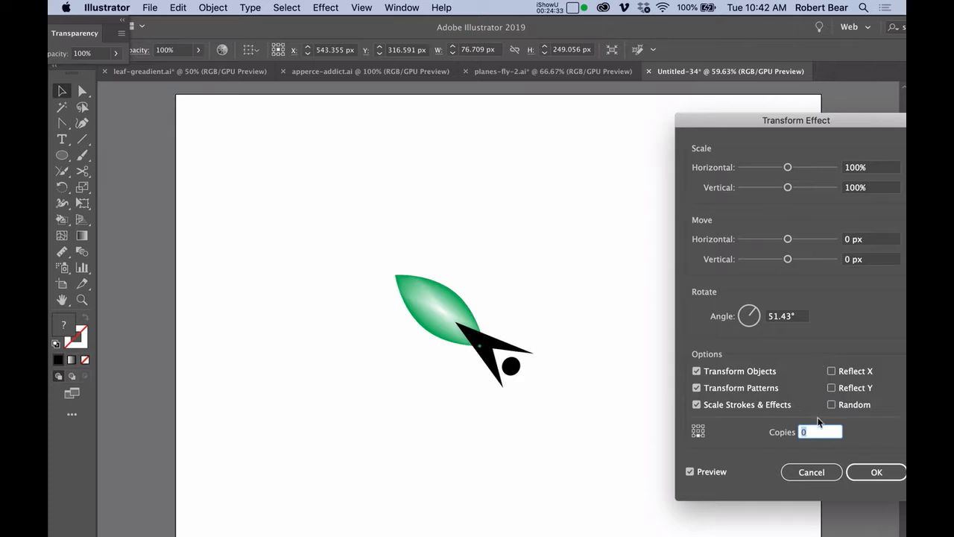
pyautogui.write('6')
pyautogui.click(853, 470)
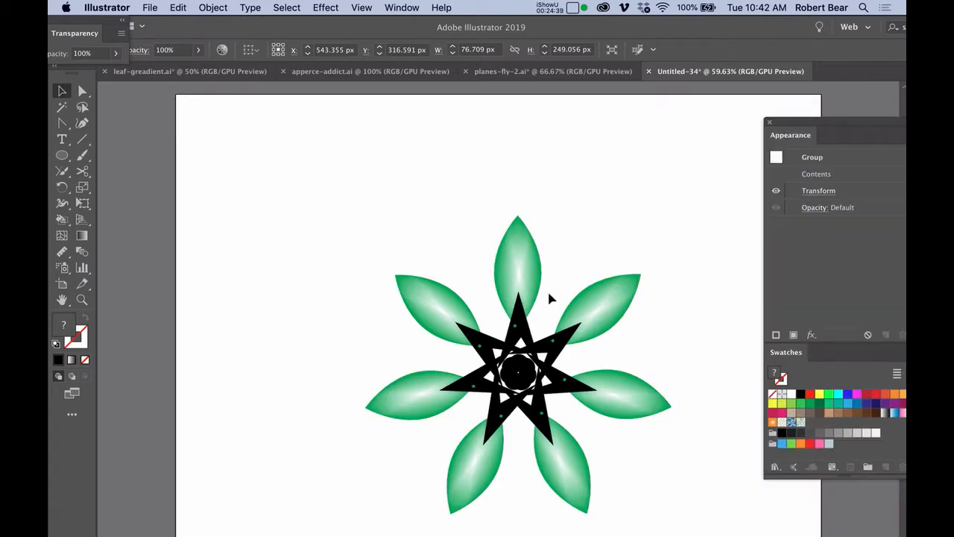
# Step: Isolate the leaf group and, using Outline view, select everything in it except the small circle, then hide the selection edges
pyautogui.doubleClick(510, 267)
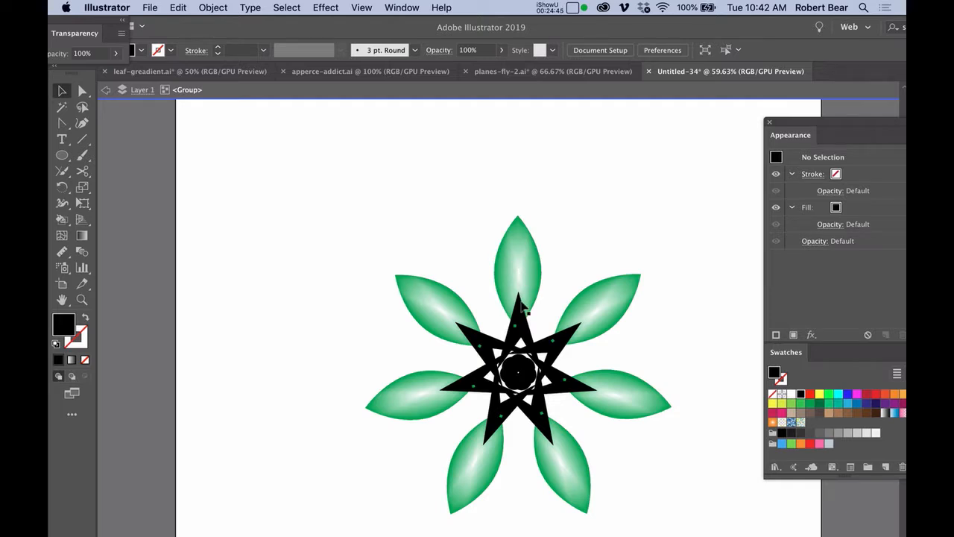
pyautogui.click(514, 288)
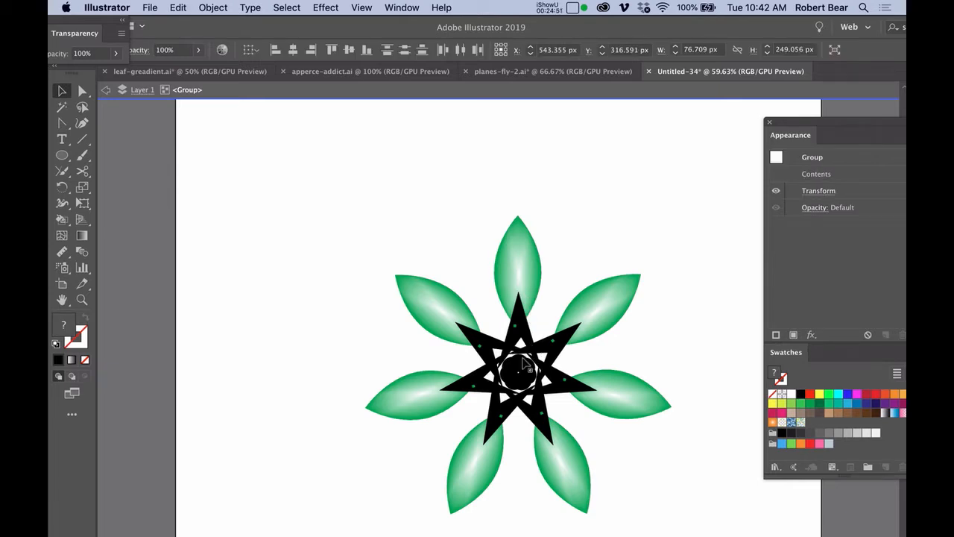
pyautogui.press('super+h')
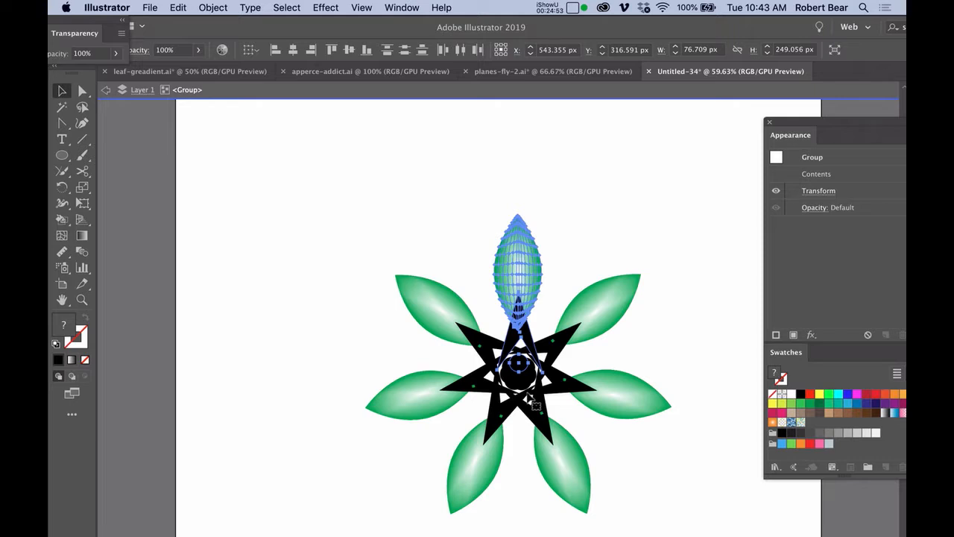
pyautogui.press('super+y')
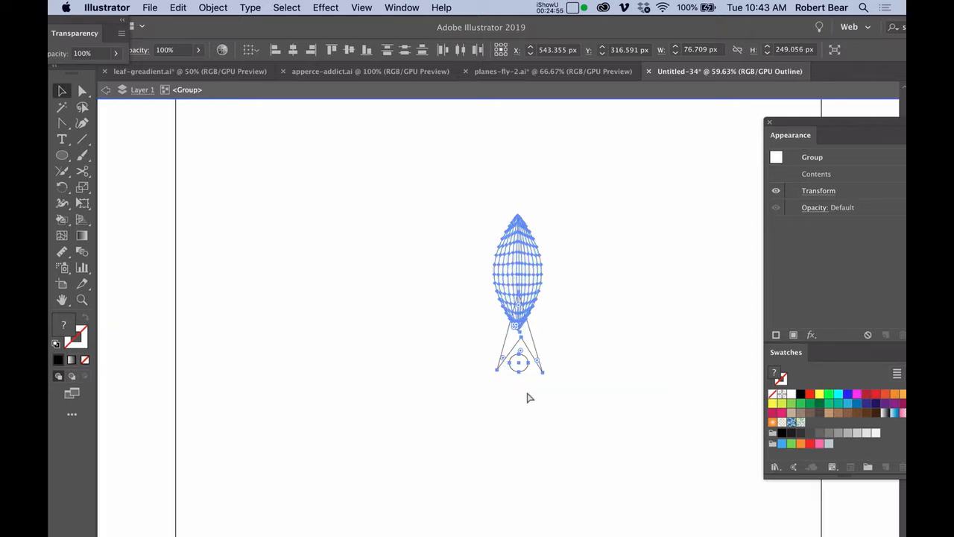
pyautogui.press('super+shift+a')
pyautogui.press('super+a')
pyautogui.keyDown('shift'); pyautogui.click(520, 364); pyautogui.keyUp('shift')
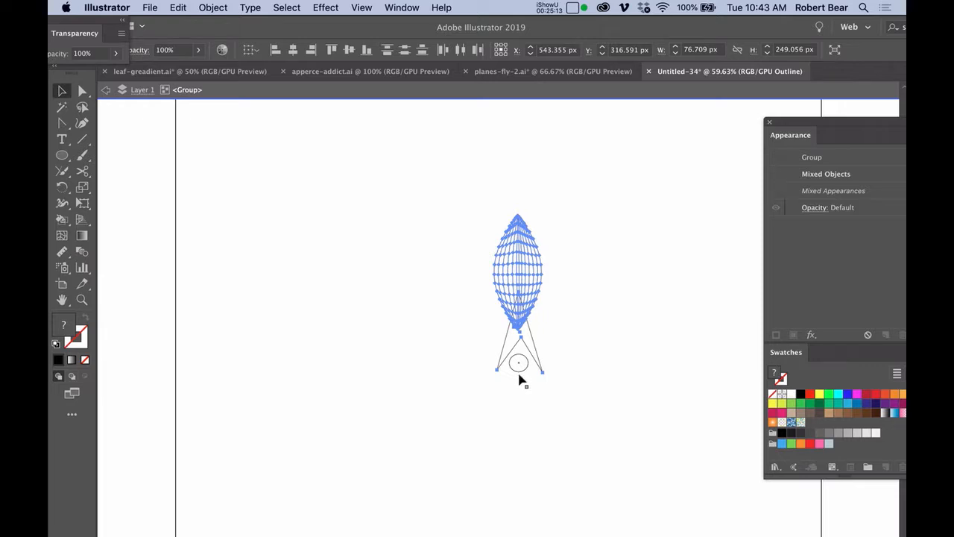
pyautogui.press('super+y')
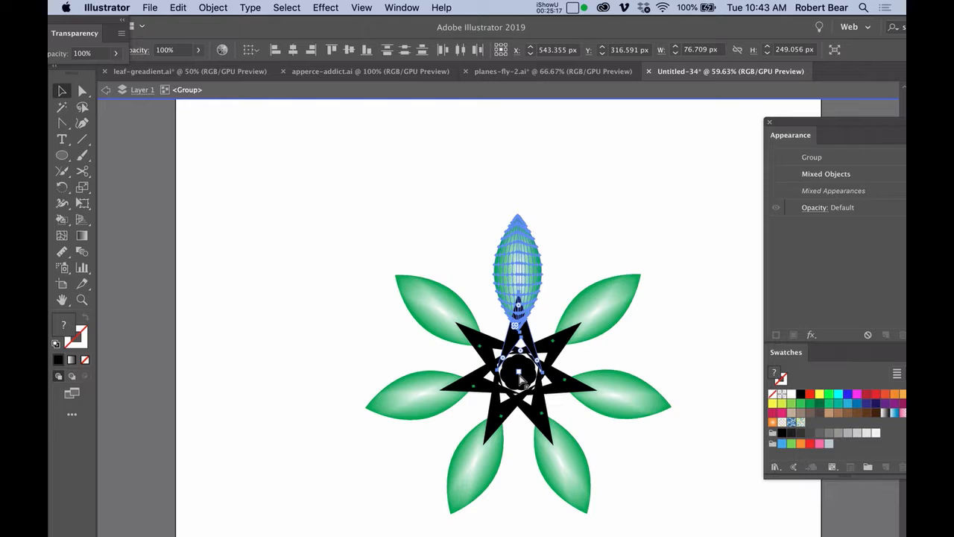
pyautogui.press('super+h')
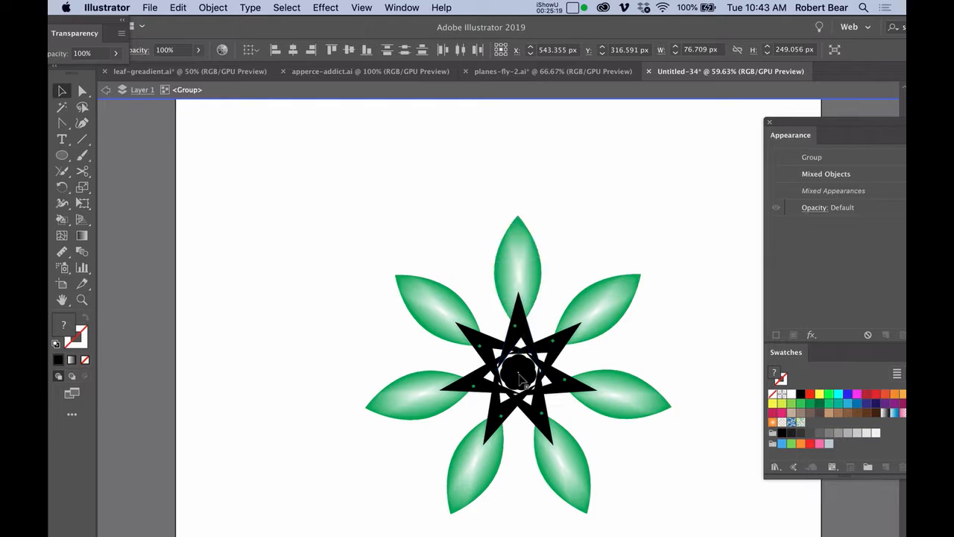
# Step: Nudge the selected master leaf and arrowhead straight up by about 144 px, away from the central circle
pyautogui.press('Up')
pyautogui.press('Up')
pyautogui.press('Up')
pyautogui.press('Up')
pyautogui.press('Up')
pyautogui.press('Up')
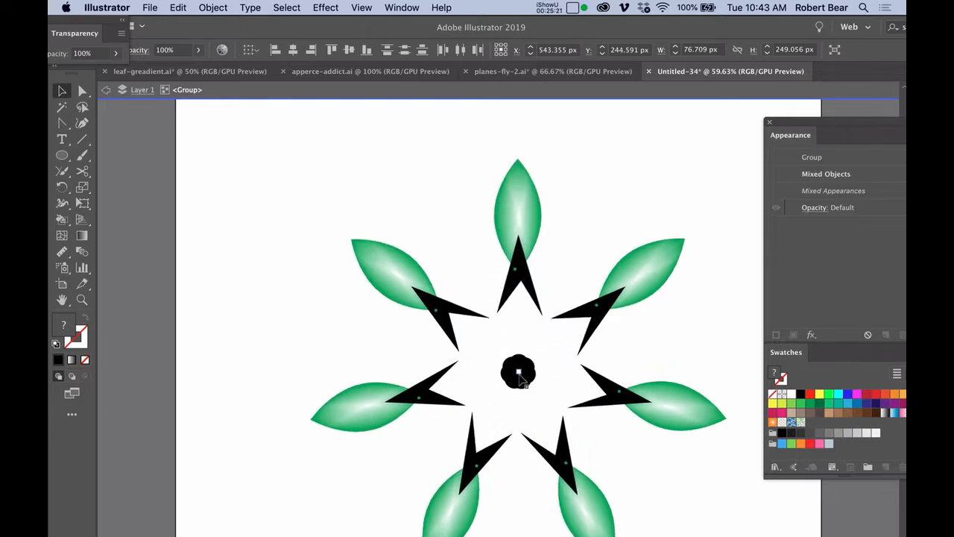
pyautogui.press('Up')
pyautogui.press('Up')
pyautogui.press('Up')
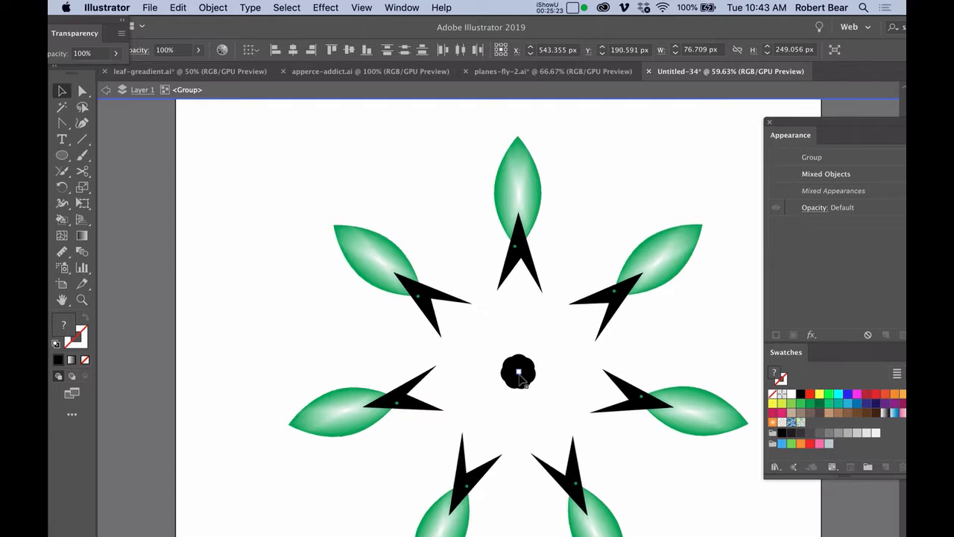
pyautogui.press('Up')
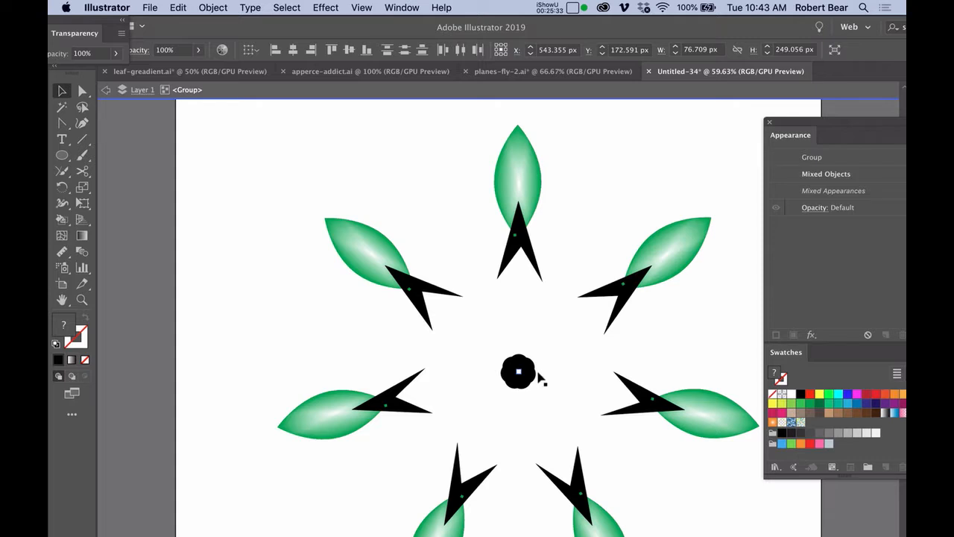
pyautogui.click(504, 340)
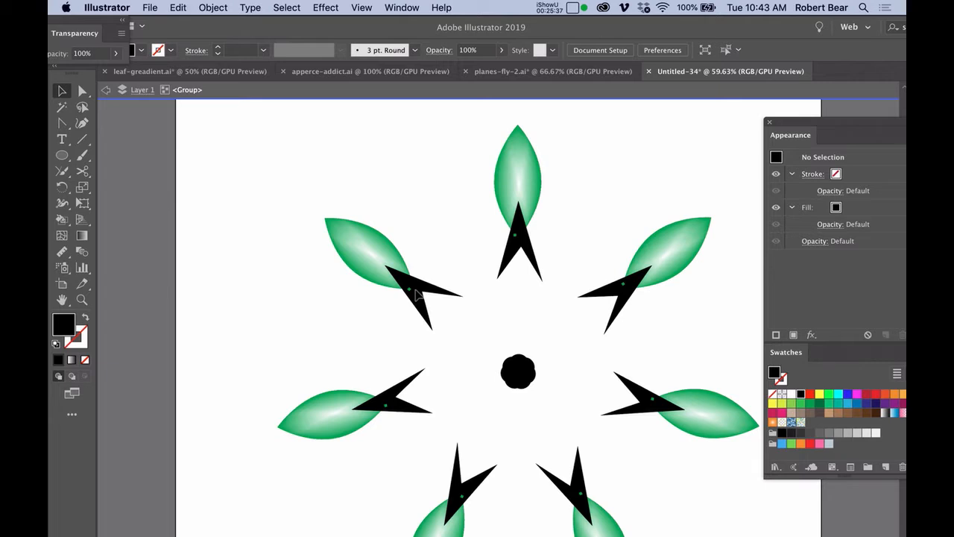
pyautogui.click(417, 294)
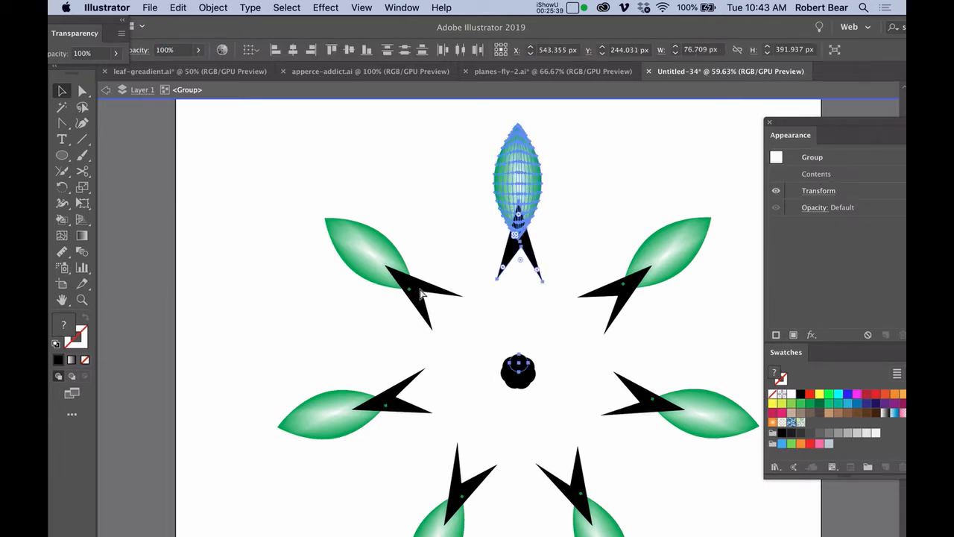
pyautogui.click(520, 296)
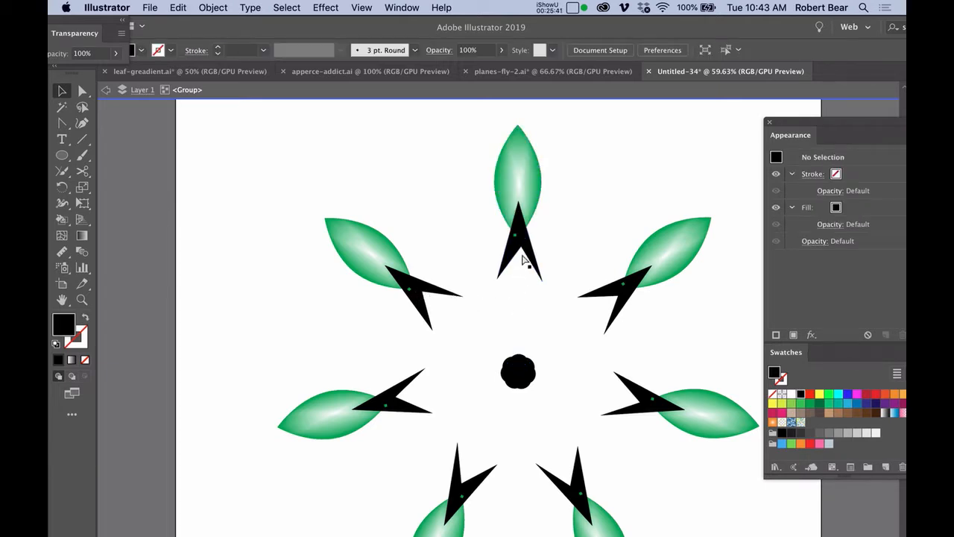
pyautogui.click(526, 252)
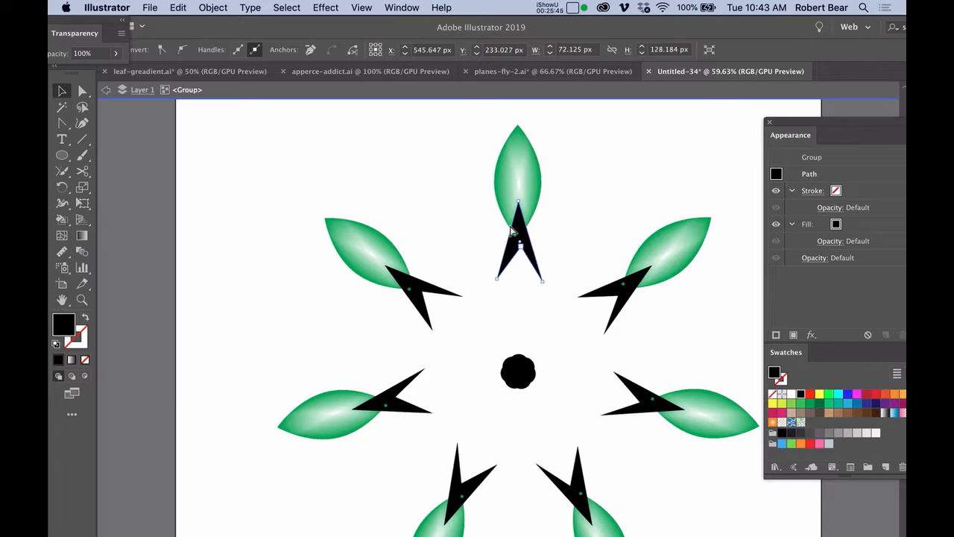
pyautogui.click(546, 236)
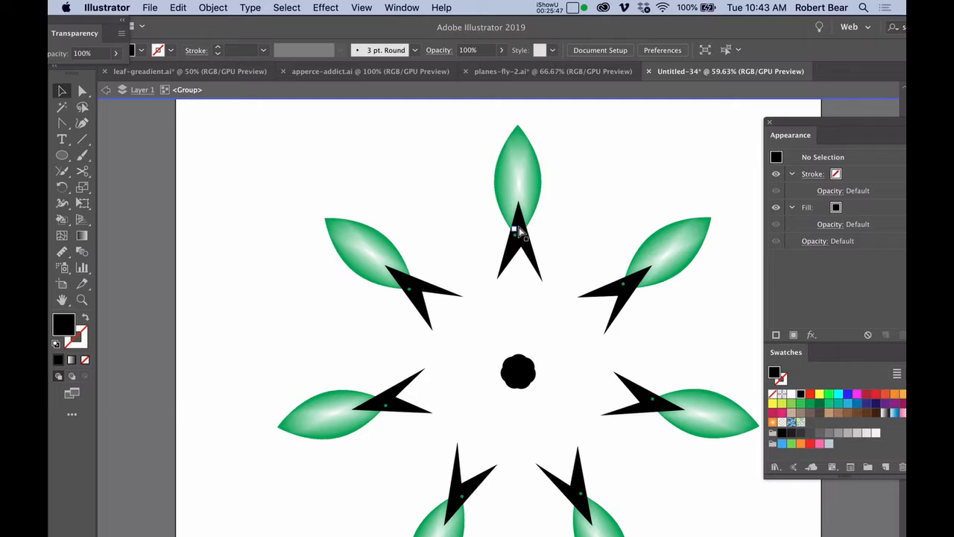
pyautogui.click(520, 233)
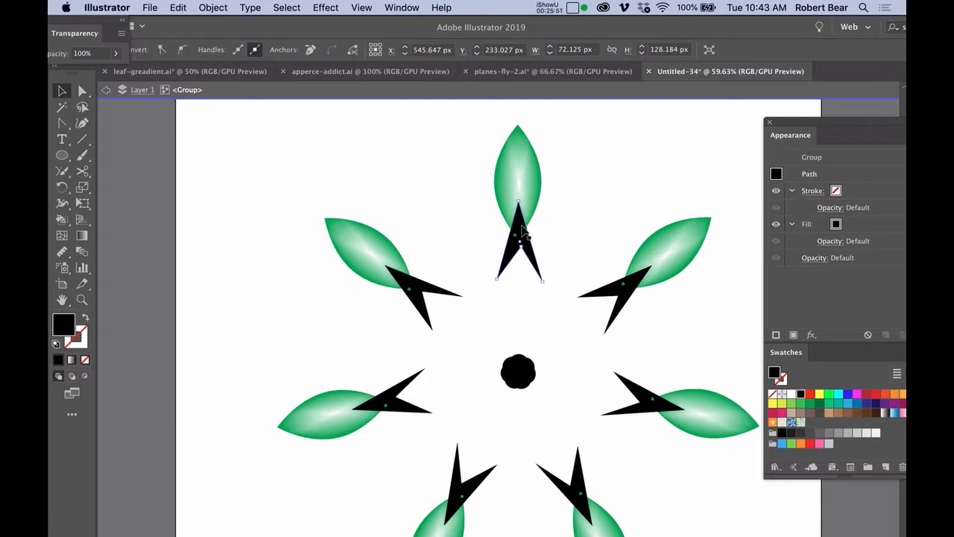
pyautogui.click(558, 230)
# Step: Reflect a copy of the master leaf's black arrowhead across the horizontal axis so it points downward over the original
pyautogui.click(520, 230)
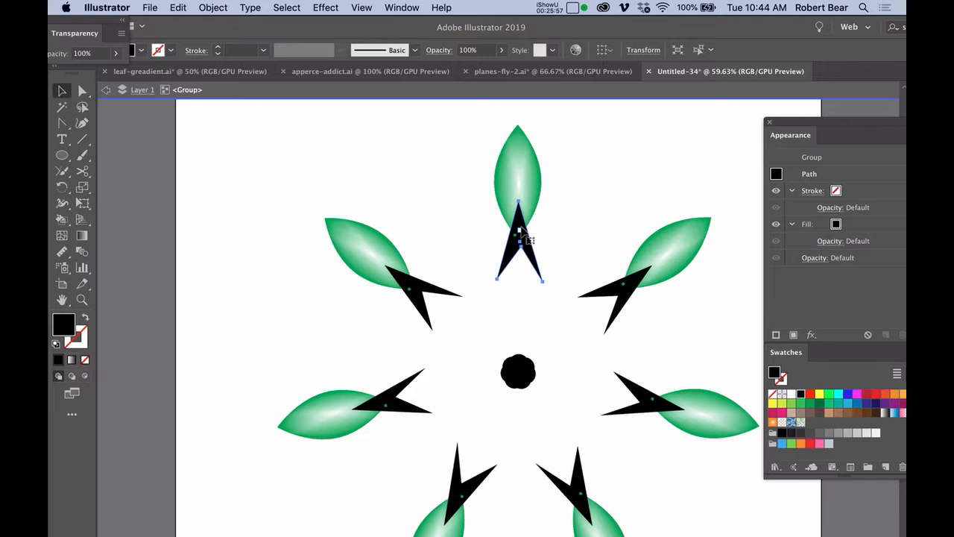
pyautogui.press('o')
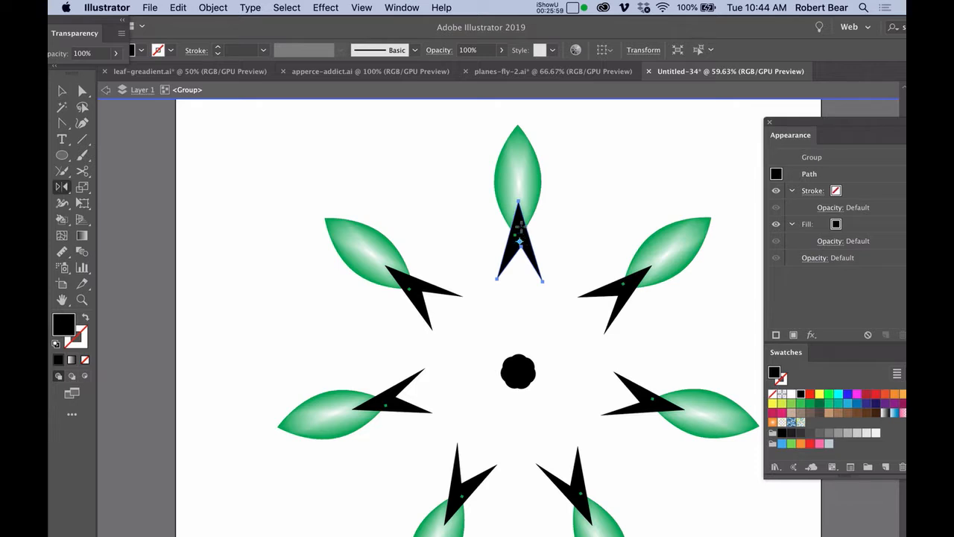
pyautogui.keyDown('alt'); pyautogui.click(516, 283); pyautogui.keyUp('alt')
pyautogui.click(451, 246)
pyautogui.click(468, 402)
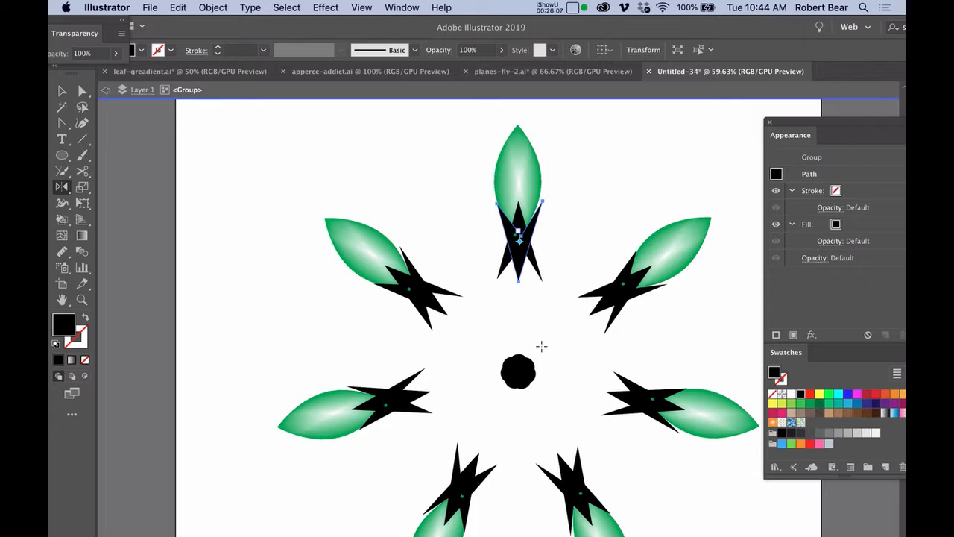
# Step: Nudge the flipped arrowhead straight down until its barbs meet the original's and its point nearly reaches the central circle
pyautogui.hotkey('shift', 'Down')
pyautogui.hotkey('shift', 'Down')
pyautogui.hotkey('shift', 'Down')
pyautogui.hotkey('shift', 'Down')
pyautogui.hotkey('shift', 'Down')
pyautogui.hotkey('shift', 'Down')
pyautogui.hotkey('shift', 'Down')
pyautogui.hotkey('shift', 'Down')
pyautogui.hotkey('shift', 'Down')
pyautogui.hotkey('shift', 'Down')
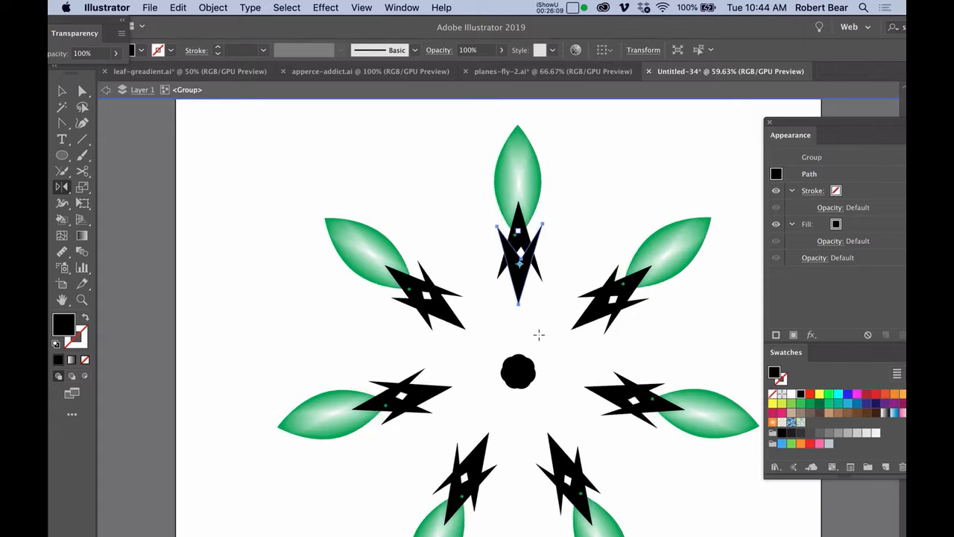
pyautogui.hotkey('shift', 'Down')
pyautogui.hotkey('shift', 'Down')
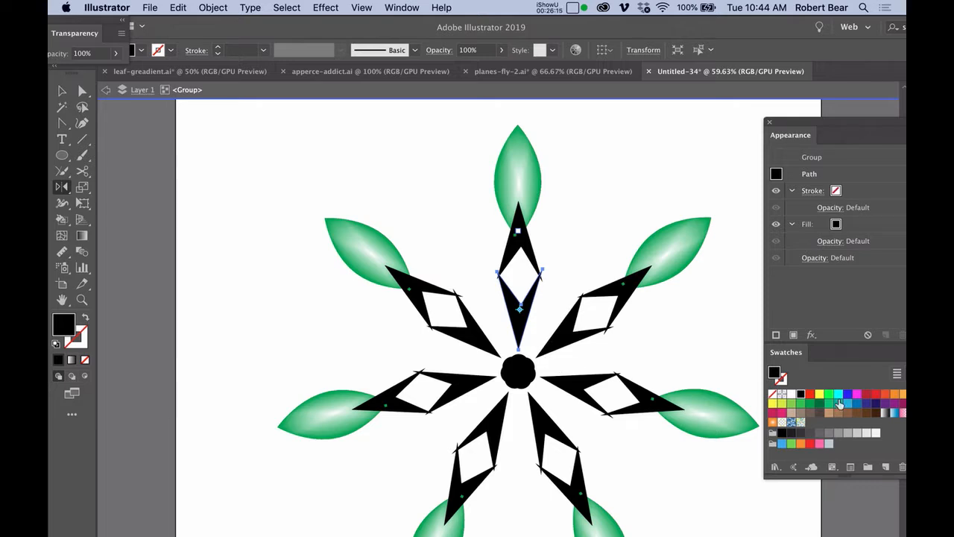
# Step: Fill the flipped arrowhead with red, deselect it, and exit isolation mode back to the layer
pyautogui.click(811, 394)
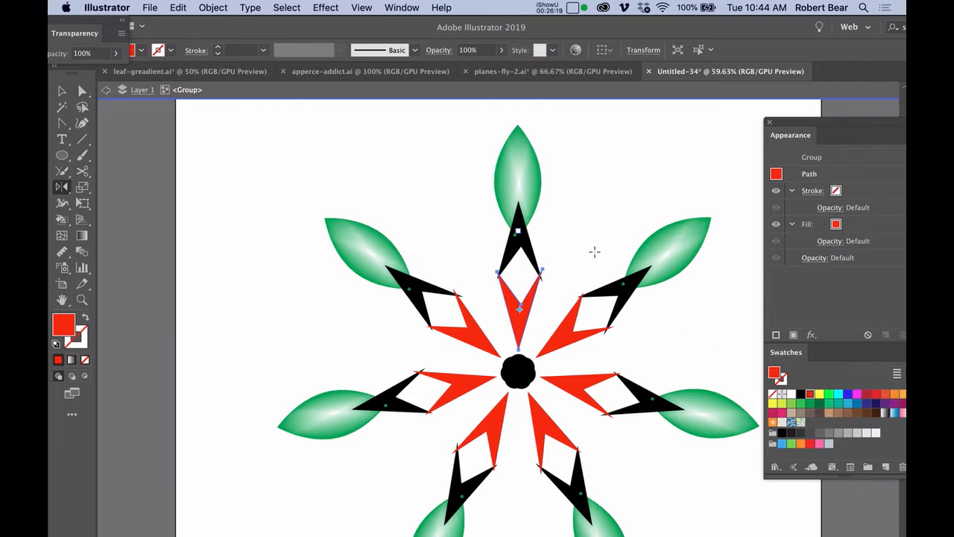
pyautogui.press('super+shift+a')
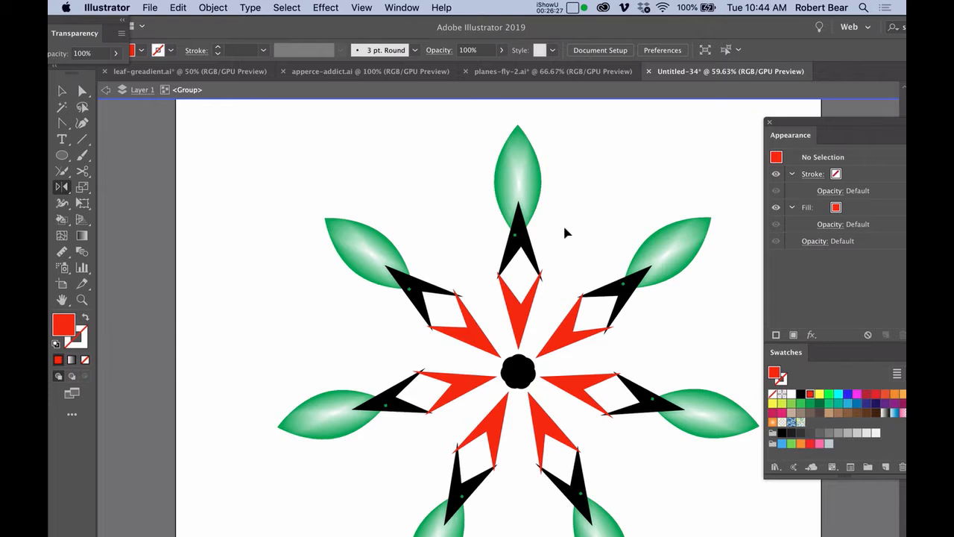
pyautogui.press('super+y')
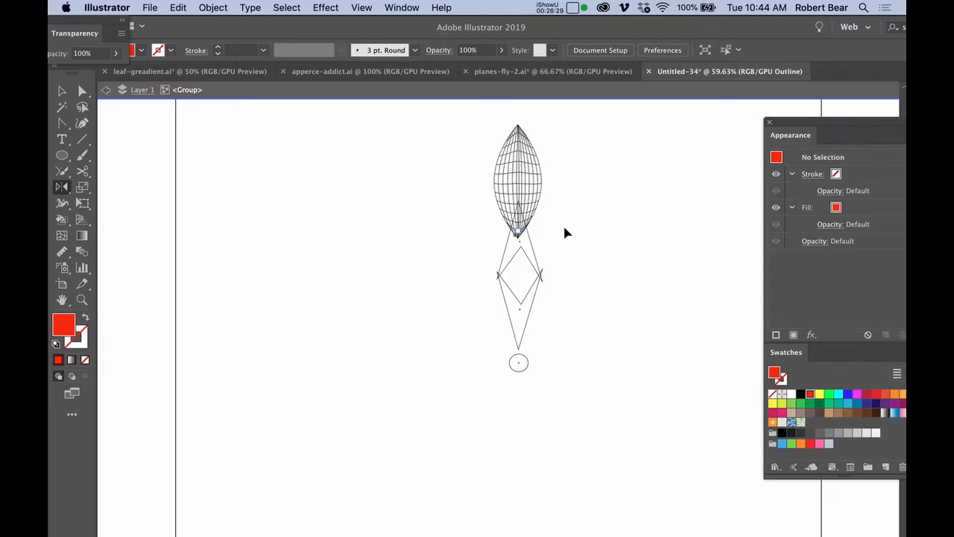
pyautogui.press('super+y')
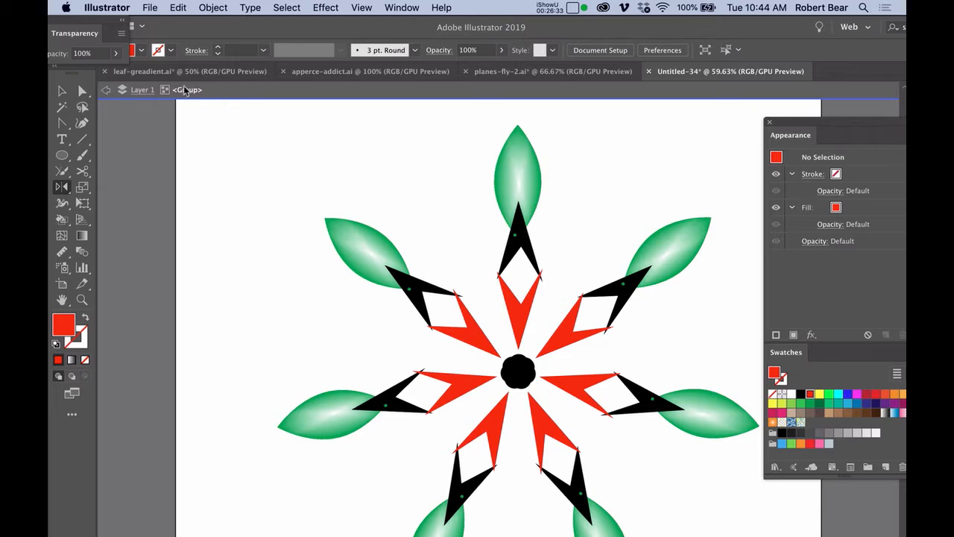
pyautogui.click(143, 91)
pyautogui.press('v')
pyautogui.click(532, 199)
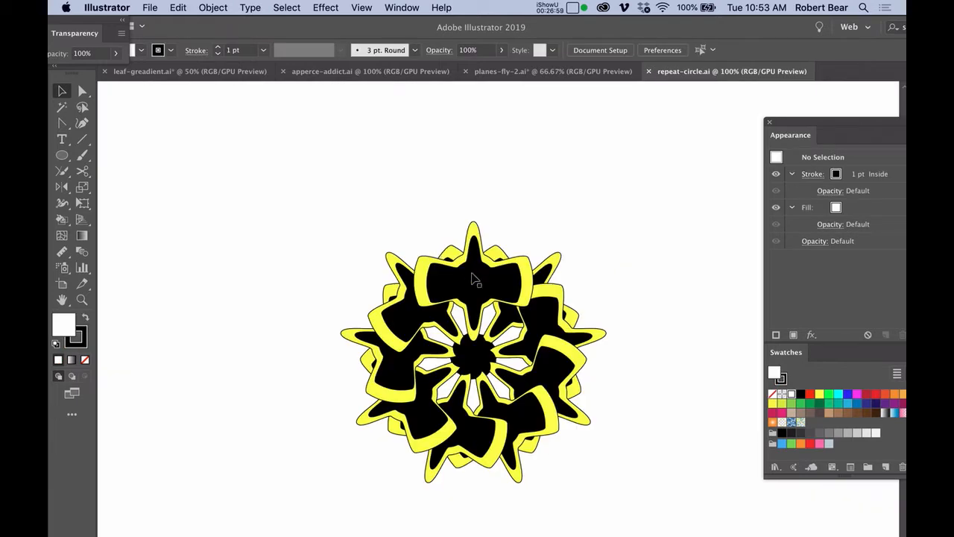
# Step: Examine the master group behind the radial artwork in repeat-circle.ai using Outline view
pyautogui.press('super+y')
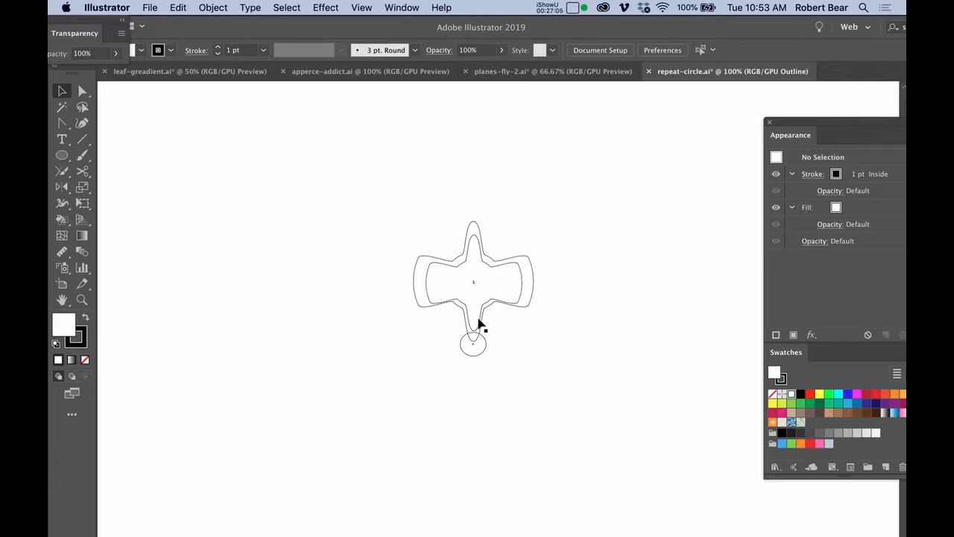
pyautogui.click(478, 349)
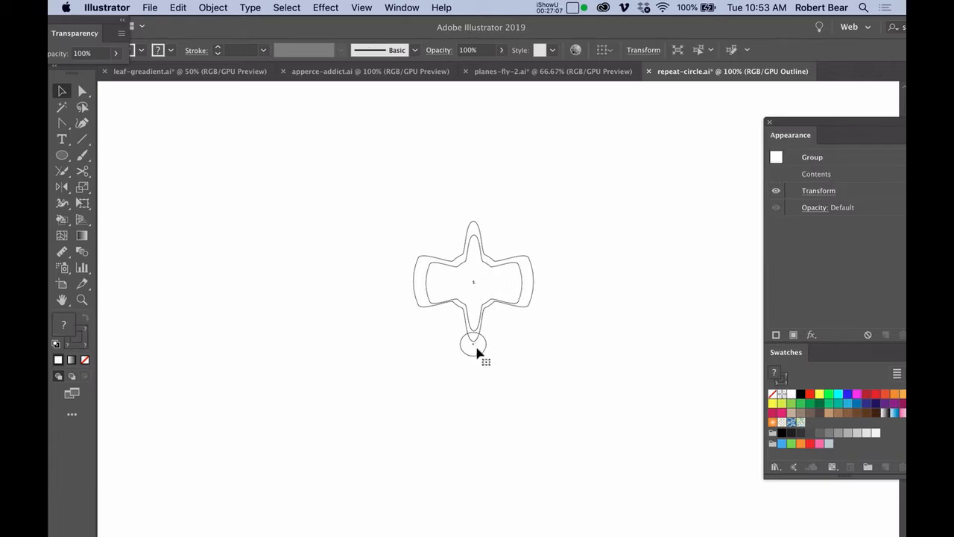
pyautogui.click(510, 357)
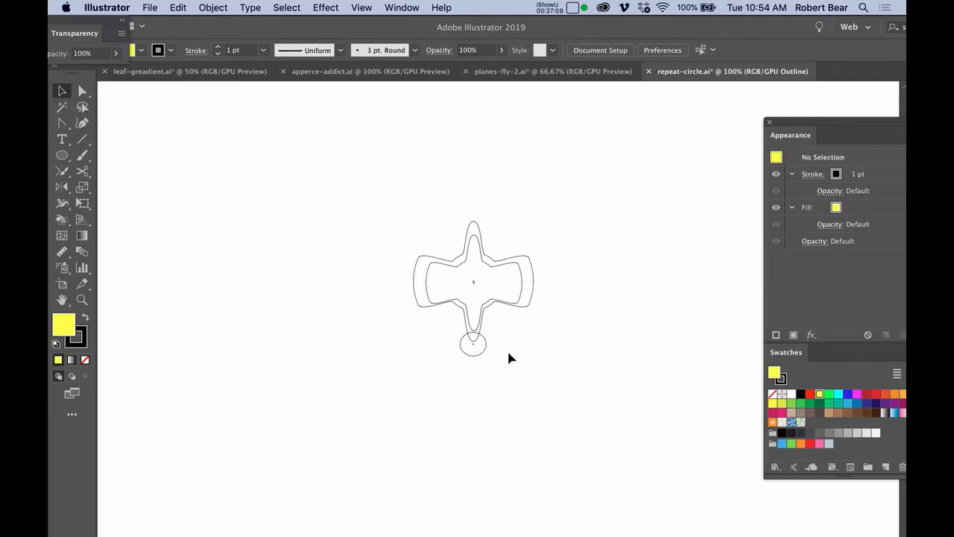
# Step: Draw a circle to the left of the master motif and add anchor points until it has 16
pyautogui.press('l')
pyautogui.moveTo(270, 332); pyautogui.dragTo(328, 388)
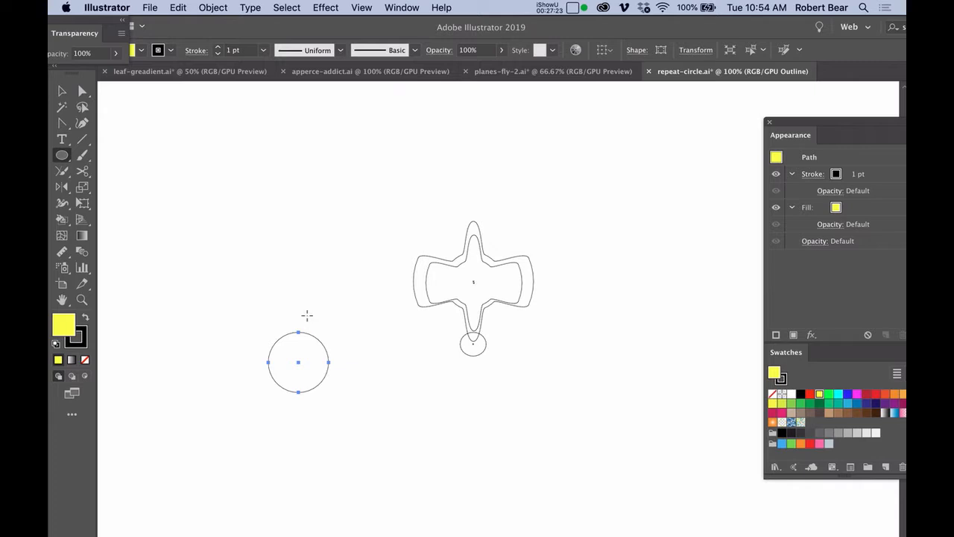
pyautogui.press('super+alt+a')
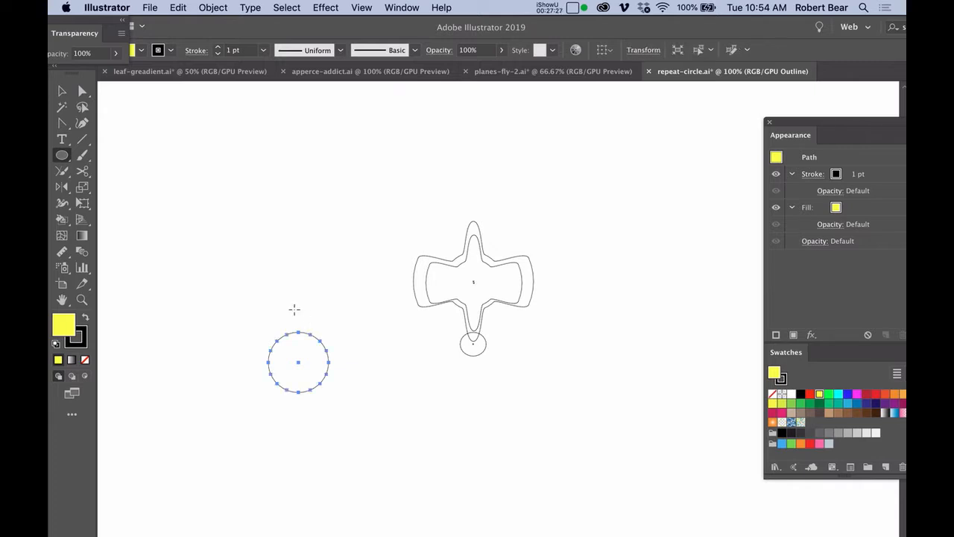
# Step: Scale only the circle's topmost and bottommost anchor points non-uniformly, 100% horizontally and 120% vertically
pyautogui.press('s')
pyautogui.press('a')
pyautogui.press('s')
pyautogui.moveTo(294, 312); pyautogui.dragTo(308, 412)
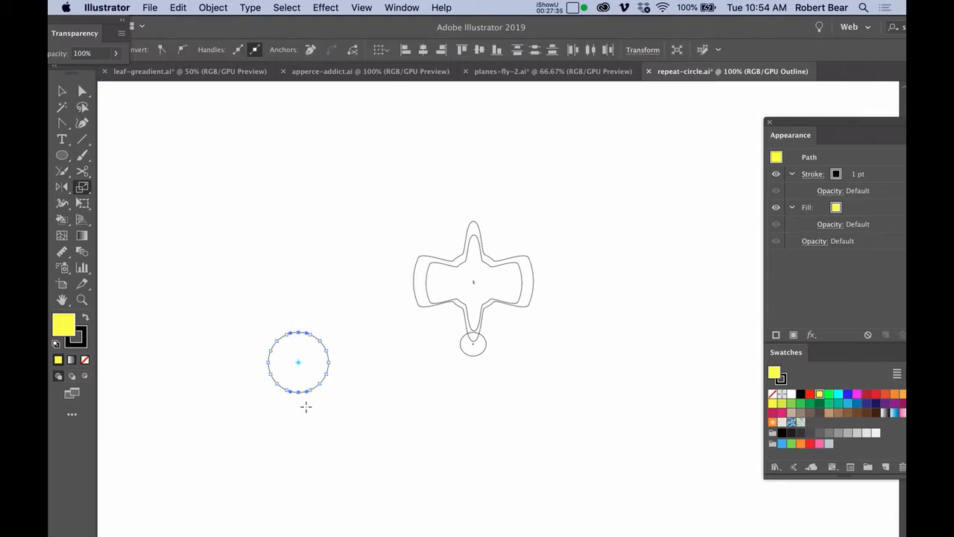
pyautogui.press('Return')
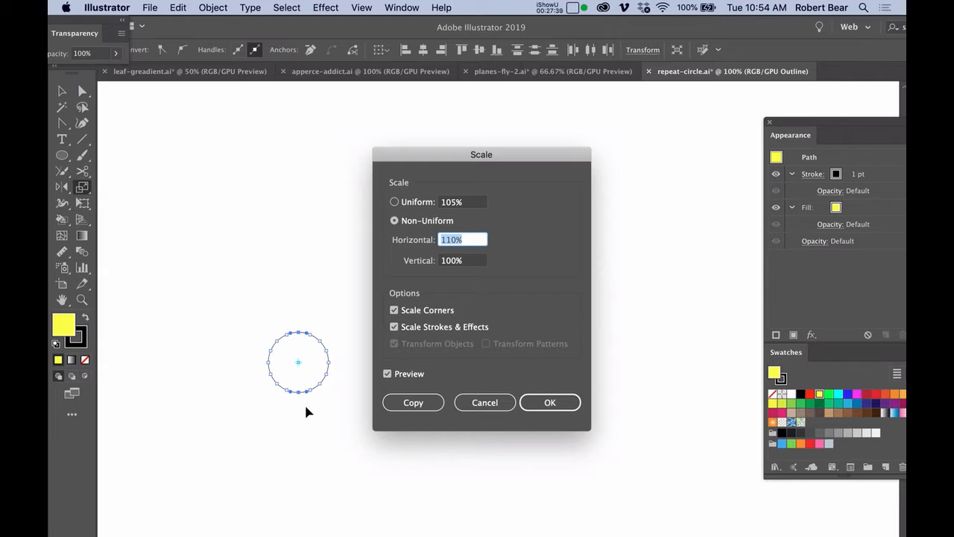
pyautogui.write('100')
pyautogui.press('Tab')
pyautogui.write('120')
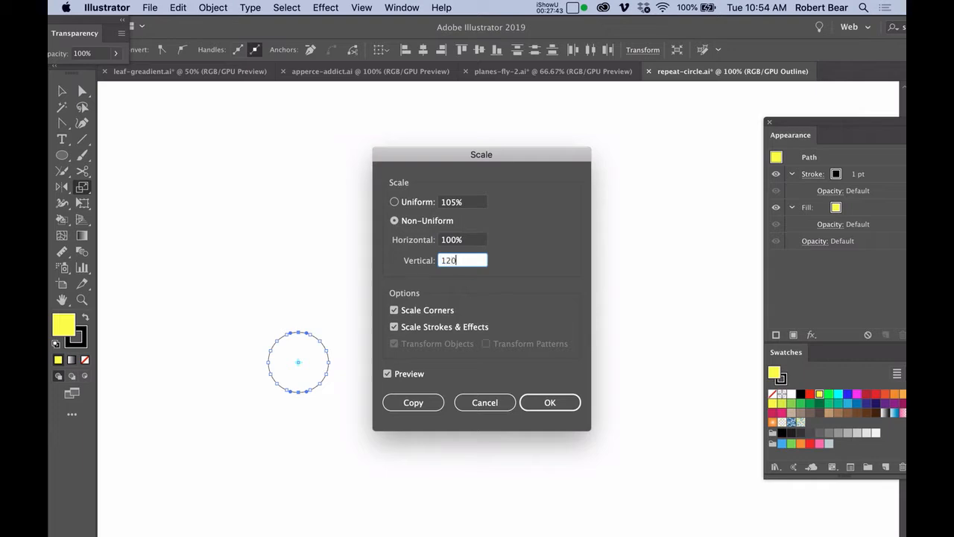
pyautogui.press('Return')
# Step: Repeat the anchor-point scaling four times to pull long vertical spikes out of the circle
pyautogui.press('super+d')
pyautogui.press('super+d')
pyautogui.press('super+d')
pyautogui.press('super+d')
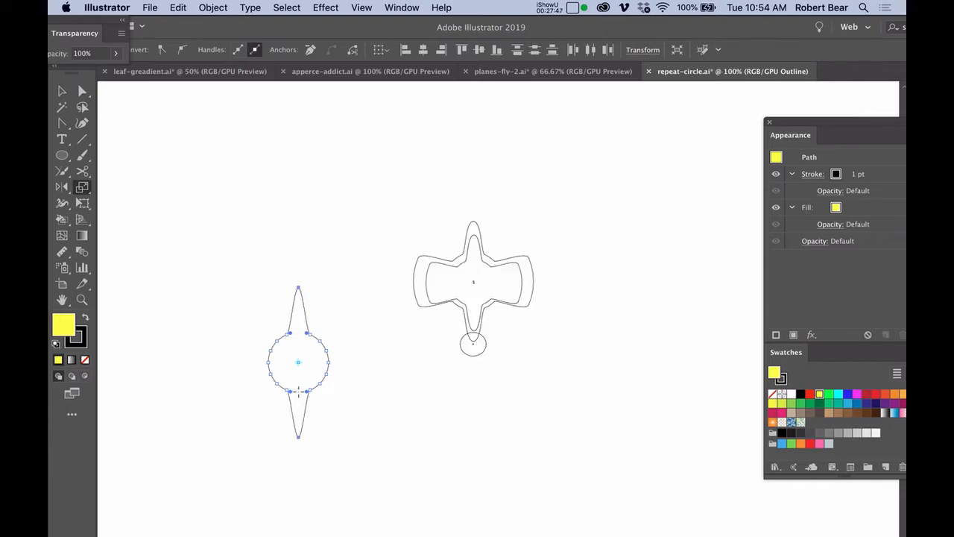
# Step: Select the anchor points on both sides of the spiked circle and stretch them horizontally outward into wide wings
pyautogui.moveTo(248, 337); pyautogui.dragTo(355, 381)
pyautogui.click(252, 358)
pyautogui.moveTo(332, 356); pyautogui.dragTo(385, 364)
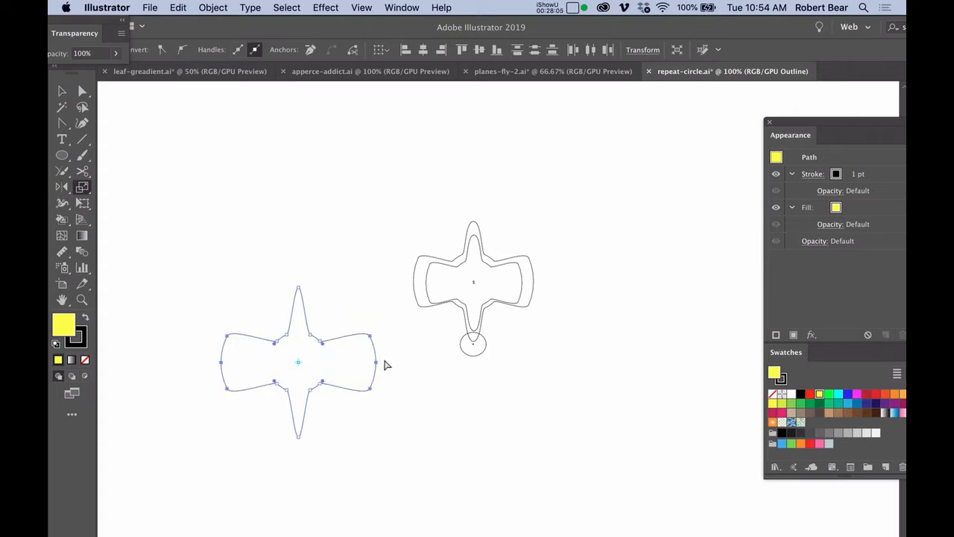
# Step: Return to Preview and delete the yellow winged practice shape beside the radial artwork
pyautogui.press('super+y')
pyautogui.click(314, 250)
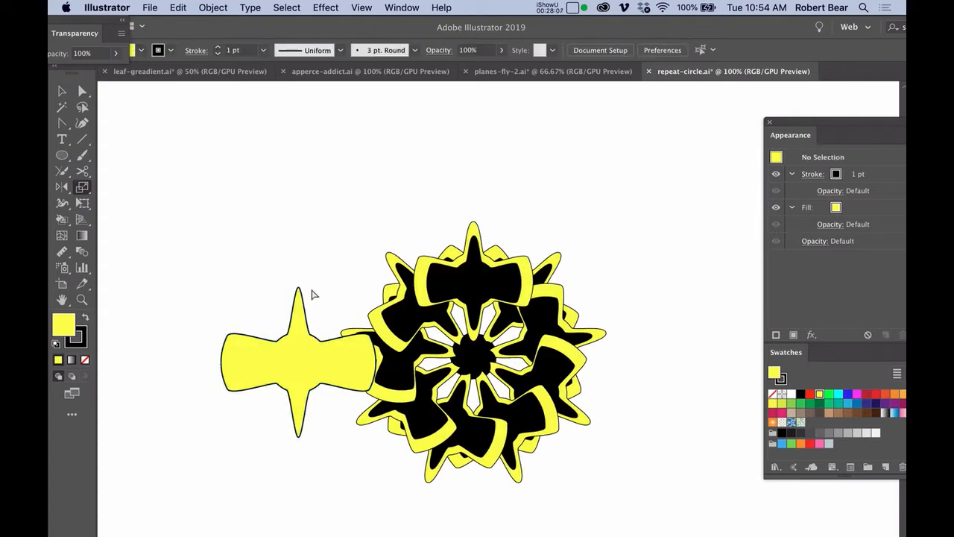
pyautogui.click(321, 355)
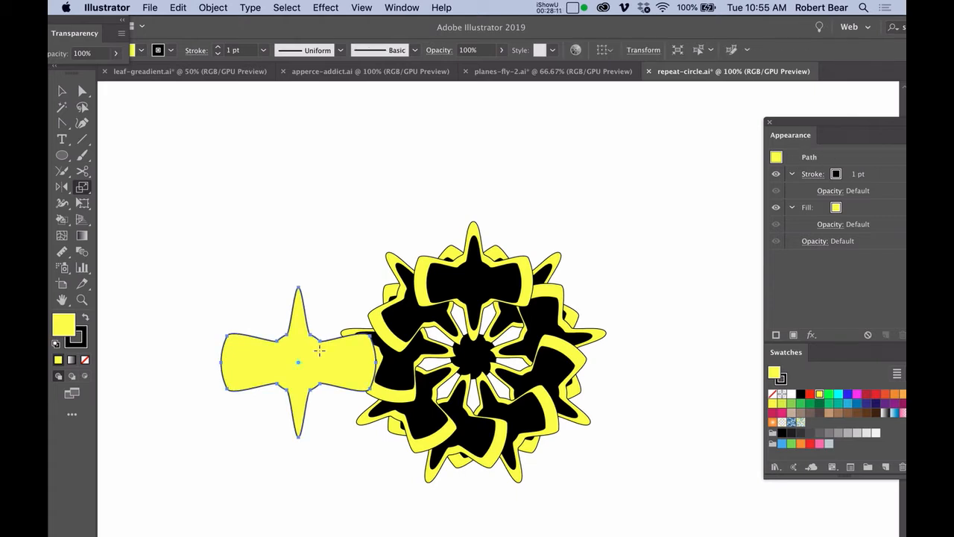
pyautogui.press('Delete')
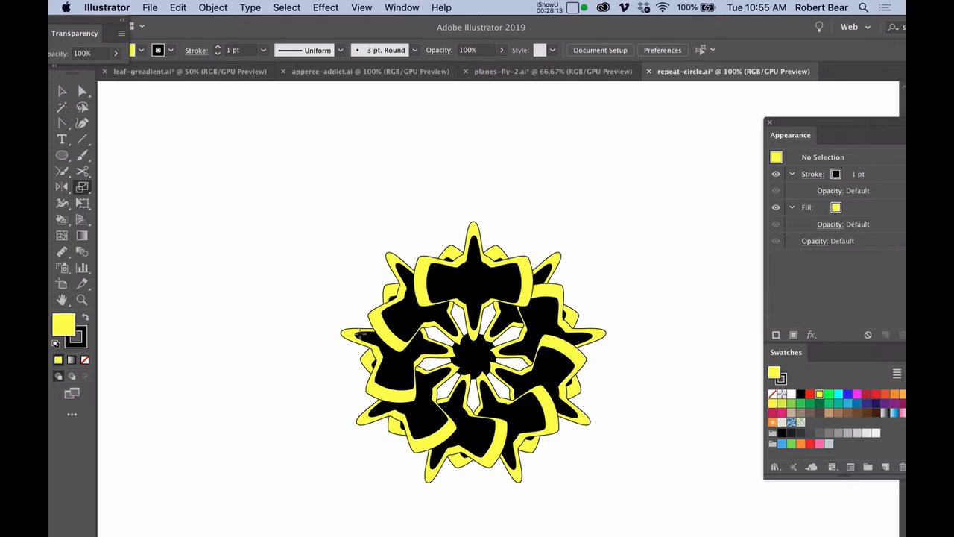
# Step: Isolate the radial group and, using Outline view, select the two nested winged shapes without the small circle
pyautogui.press('super+y')
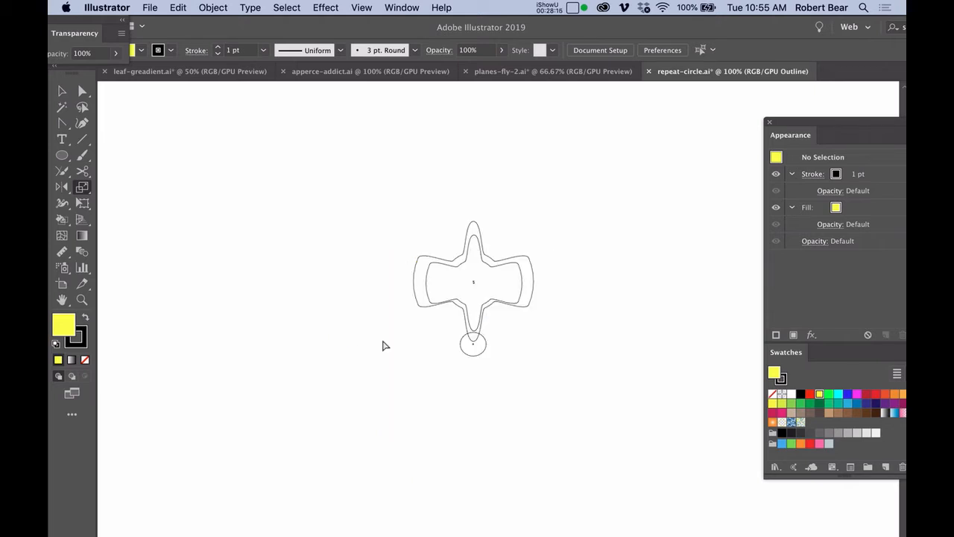
pyautogui.press('super+y')
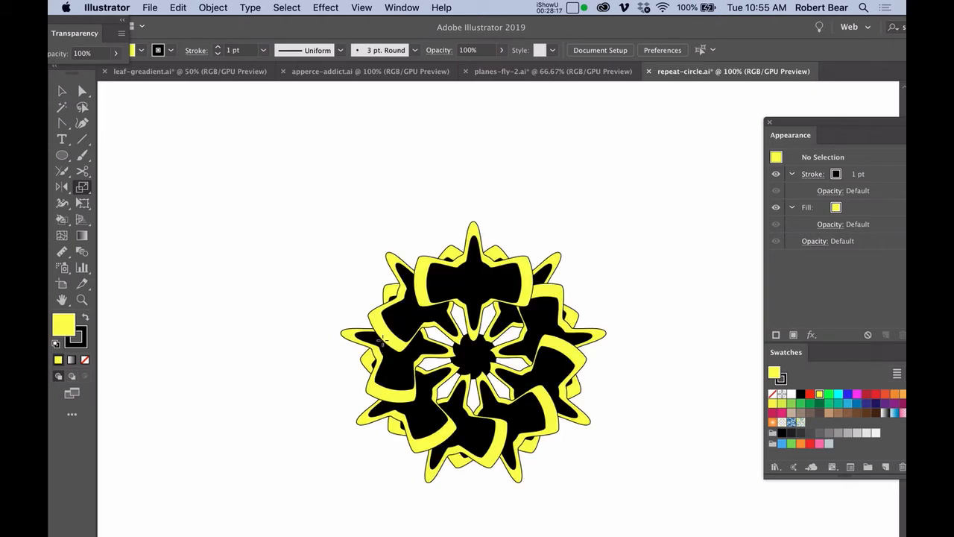
pyautogui.press('v')
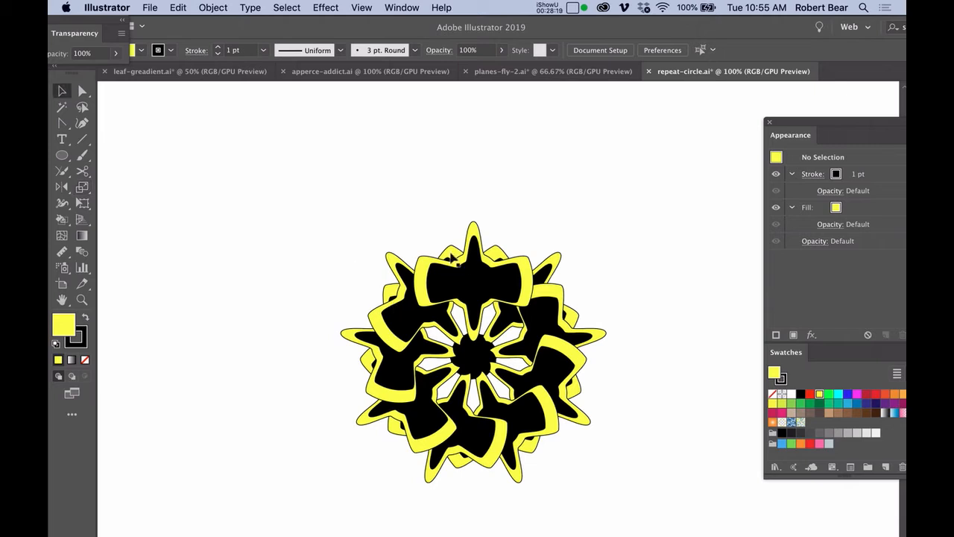
pyautogui.click(465, 273)
pyautogui.doubleClick(465, 272)
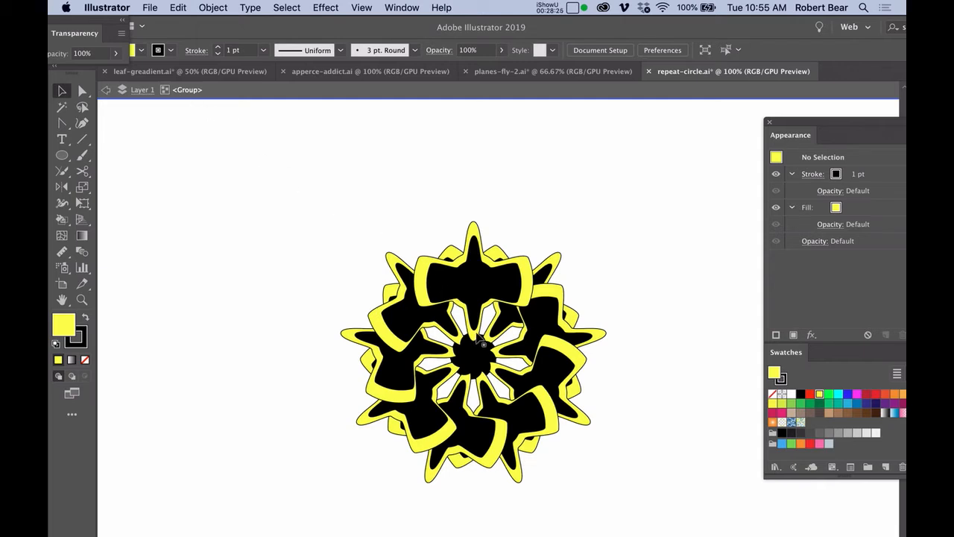
pyautogui.press('super+y')
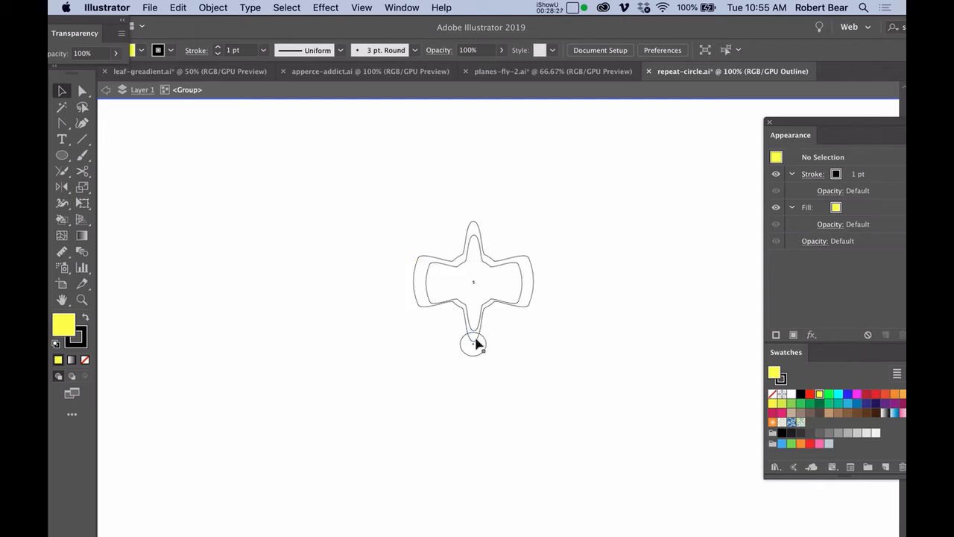
pyautogui.click(477, 342)
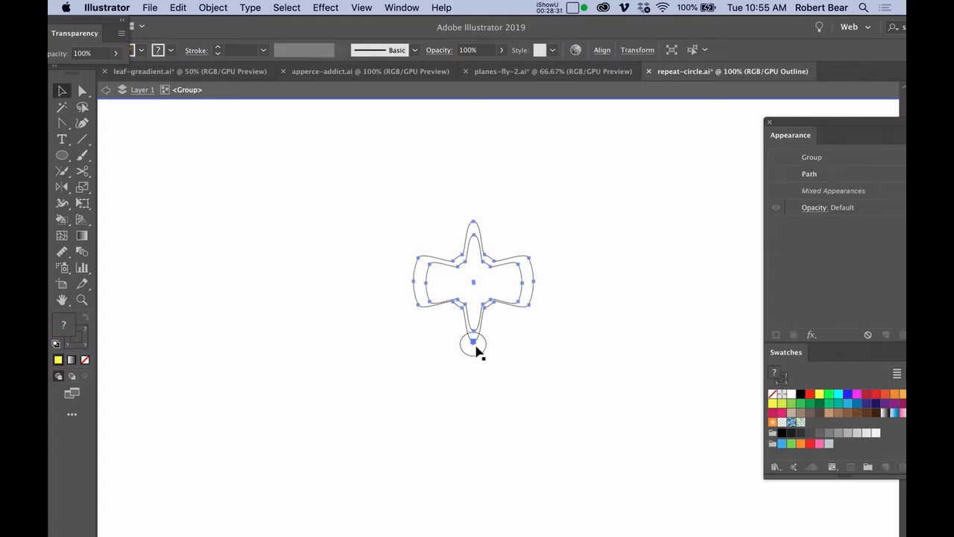
pyautogui.press('super+y')
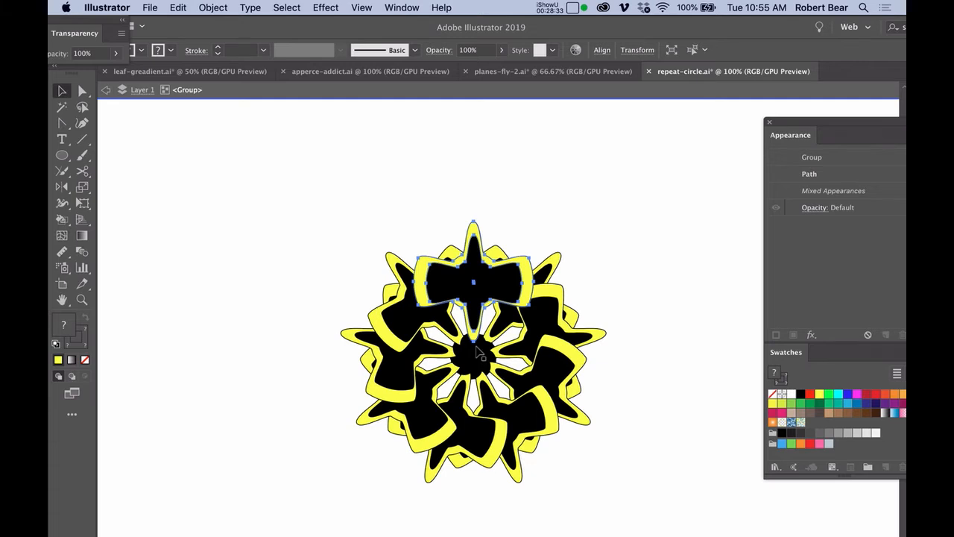
# Step: Nudge the selected winged shapes straight up until gaps open between neighbouring repeats in the ring
pyautogui.hotkey('shift', 'Up')
pyautogui.hotkey('shift', 'Up')
pyautogui.hotkey('shift', 'Up')
pyautogui.hotkey('shift', 'Up')
pyautogui.hotkey('shift', 'Up')
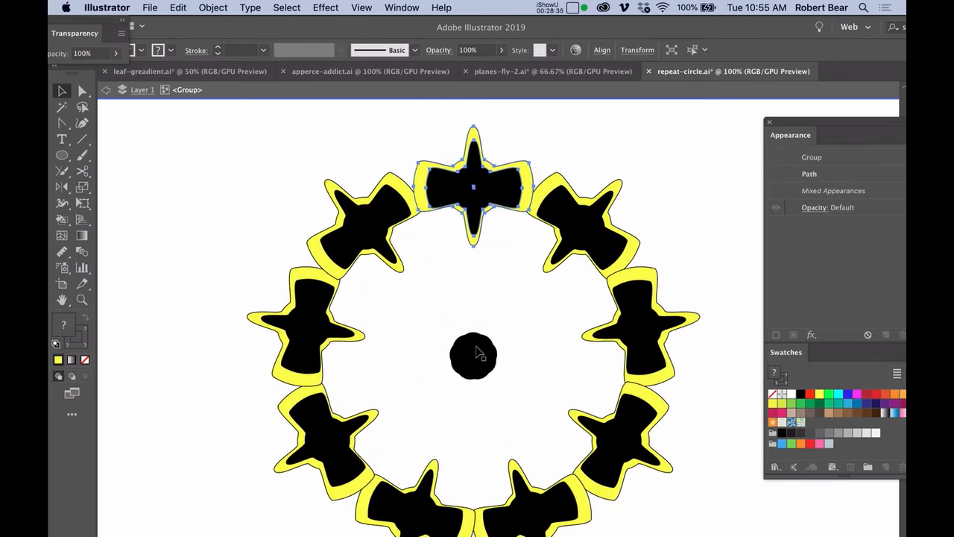
pyautogui.hotkey('shift', 'Up')
pyautogui.hotkey('shift', 'Up')
pyautogui.hotkey('shift', 'Up')
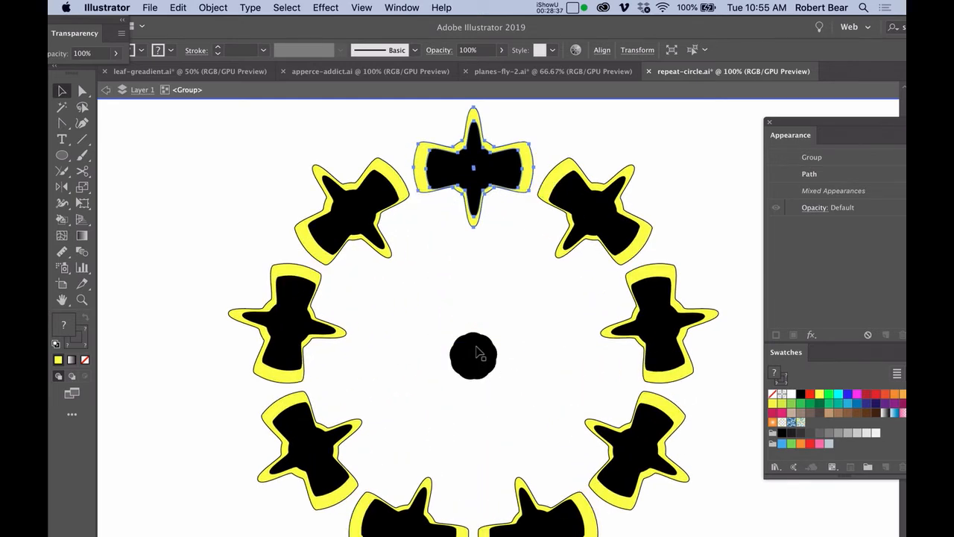
# Step: Duplicate the winged shapes downward and nudge the copy toward the central circle to form an overlapping inner ring
pyautogui.hotkey('shift', 'Down')
pyautogui.hotkey('shift', 'Down')
pyautogui.hotkey('shift', 'Down')
pyautogui.hotkey('shift', 'Down')
pyautogui.hotkey('shift', 'Down')
pyautogui.hotkey('shift', 'Down')
pyautogui.hotkey('shift', 'Down')
pyautogui.hotkey('shift', 'Down')
pyautogui.hotkey('shift', 'Down')
pyautogui.hotkey('shift', 'Down')
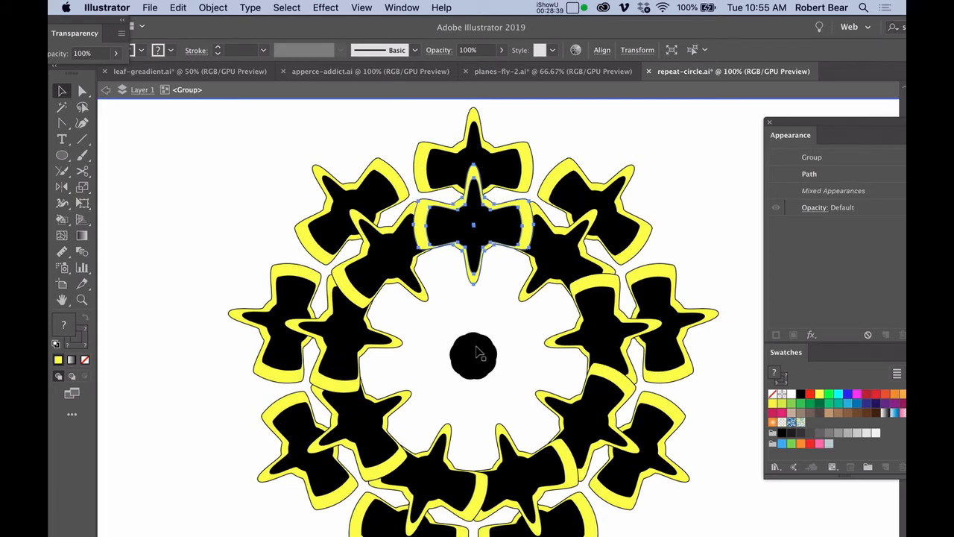
pyautogui.hotkey('shift', 'Down')
pyautogui.hotkey('shift', 'Down')
pyautogui.hotkey('shift', 'Down')
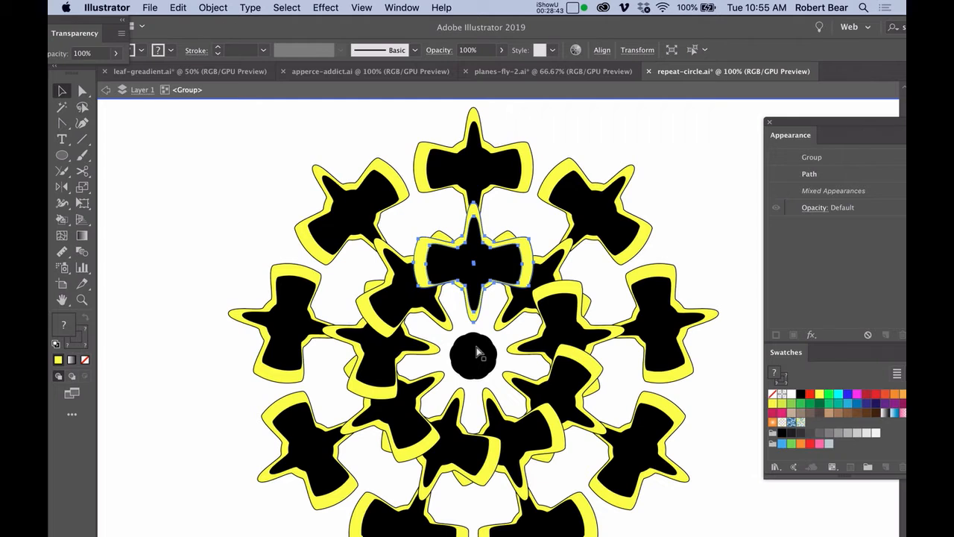
# Step: Remove the inner duplicate and place the master winged shapes where neighbouring wing tips touch in a single ring
pyautogui.hotkey('shift', 'Up')
pyautogui.hotkey('shift', 'Up')
pyautogui.hotkey('shift', 'Up')
pyautogui.hotkey('shift', 'Up')
pyautogui.hotkey('shift', 'Up')
pyautogui.hotkey('shift', 'Up')
pyautogui.hotkey('shift', 'Up')
pyautogui.hotkey('shift', 'Up')
pyautogui.hotkey('shift', 'Up')
pyautogui.hotkey('shift', 'Up')
pyautogui.hotkey('shift', 'Up')
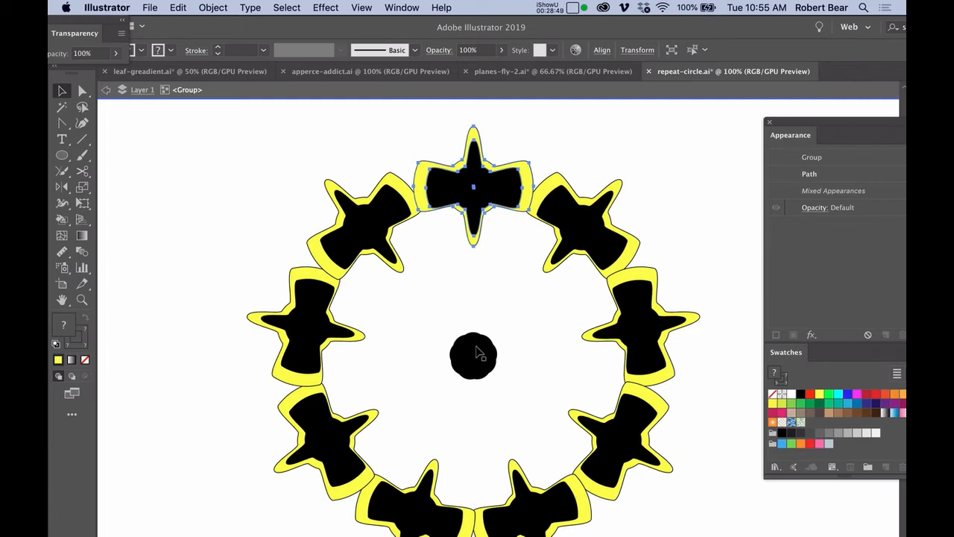
# Step: Nudge the master winged shapes farther up to spread the single ring wider around the central circle
pyautogui.hotkey('shift', 'Up')
pyautogui.hotkey('shift', 'Up')
pyautogui.hotkey('shift', 'Up')
pyautogui.hotkey('shift', 'Up')
pyautogui.hotkey('shift', 'Up')
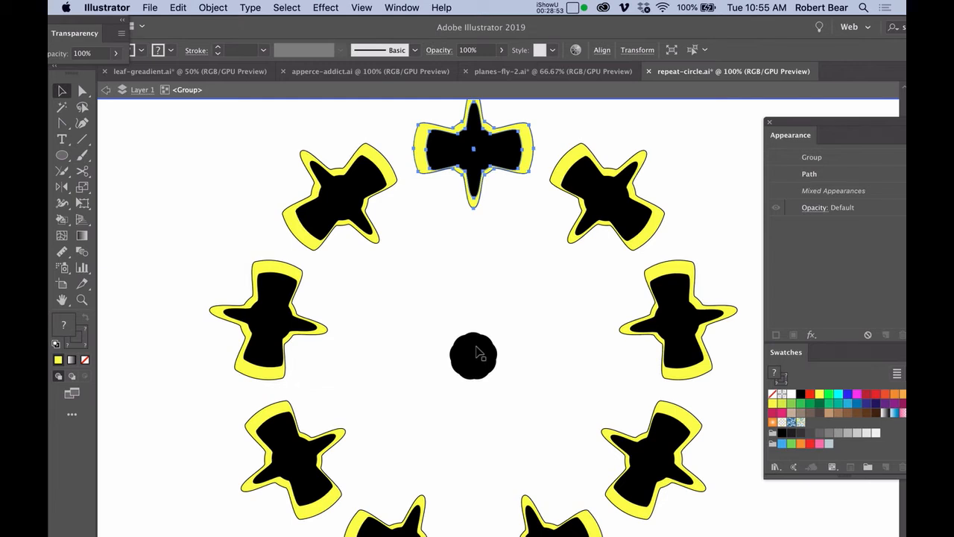
# Step: Duplicate the winged shapes downward and nudge the copy until the inner ring's upper spikes meet the outer ring's lower spikes
pyautogui.hotkey('shift', 'Down')
pyautogui.hotkey('shift', 'Down')
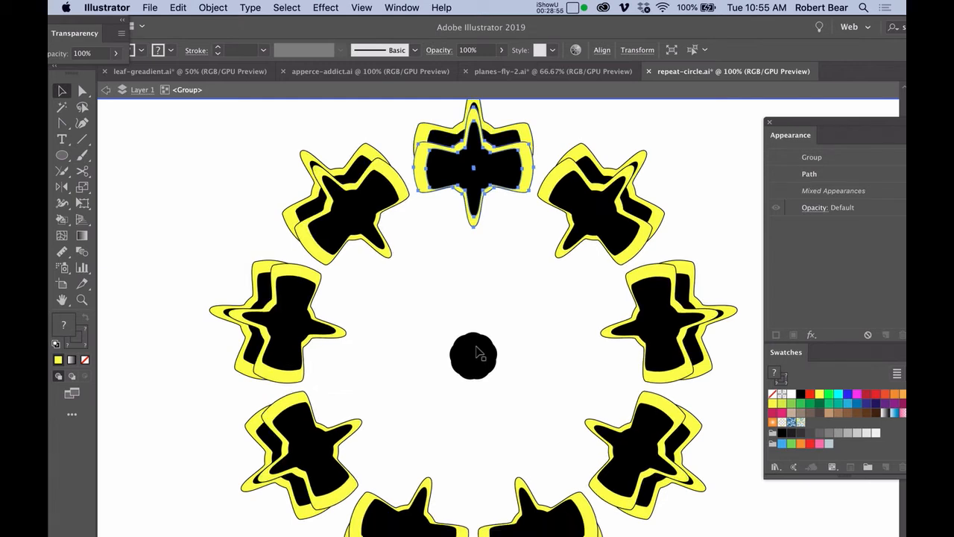
pyautogui.hotkey('shift', 'Down')
pyautogui.hotkey('shift', 'Down')
pyautogui.hotkey('shift', 'Down')
pyautogui.hotkey('shift', 'Down')
pyautogui.hotkey('shift', 'Down')
pyautogui.hotkey('shift', 'Down')
pyautogui.hotkey('shift', 'Down')
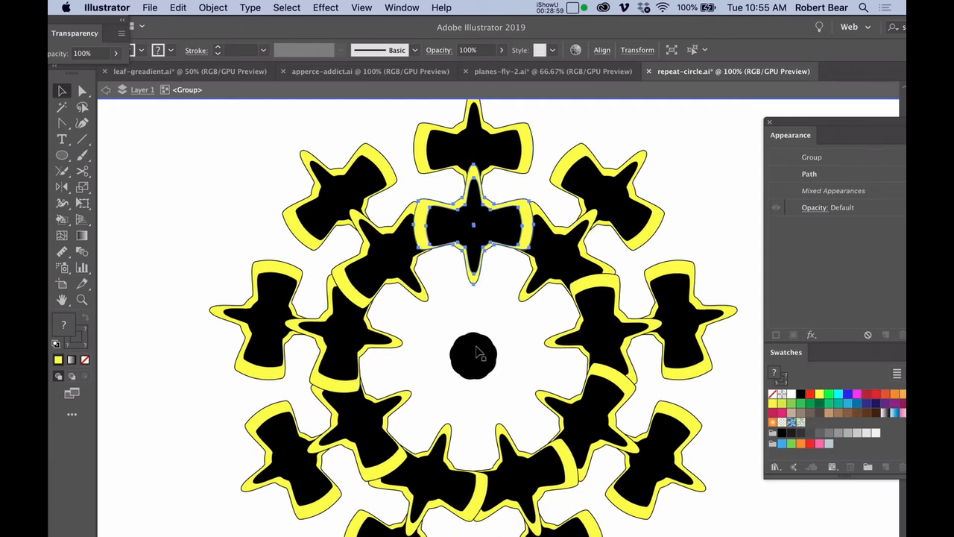
# Step: Nudge the duplicated winged shapes farther down toward the central circle and fill their black inner shape with red
pyautogui.hotkey('shift', 'Down')
pyautogui.hotkey('shift', 'Down')
pyautogui.hotkey('shift', 'Down')
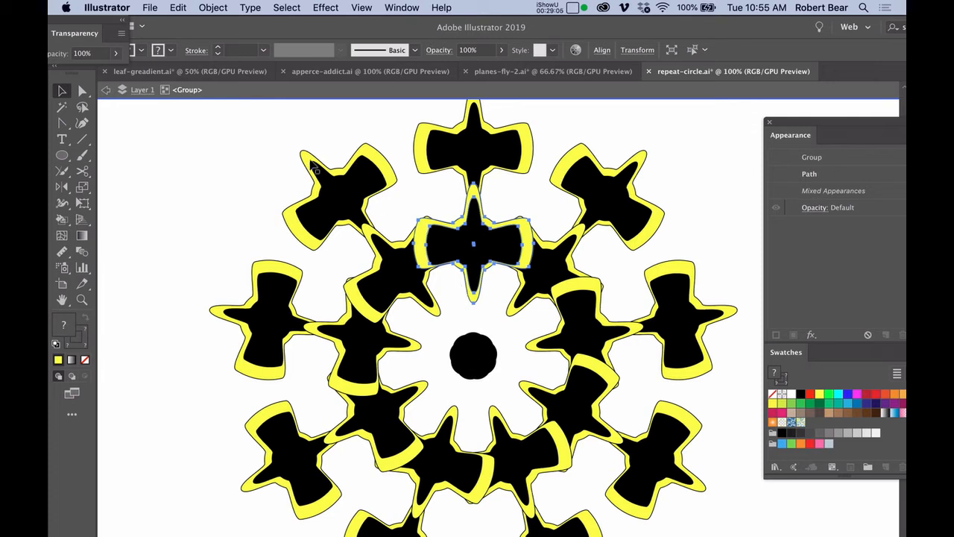
pyautogui.click(316, 271)
pyautogui.click(462, 250)
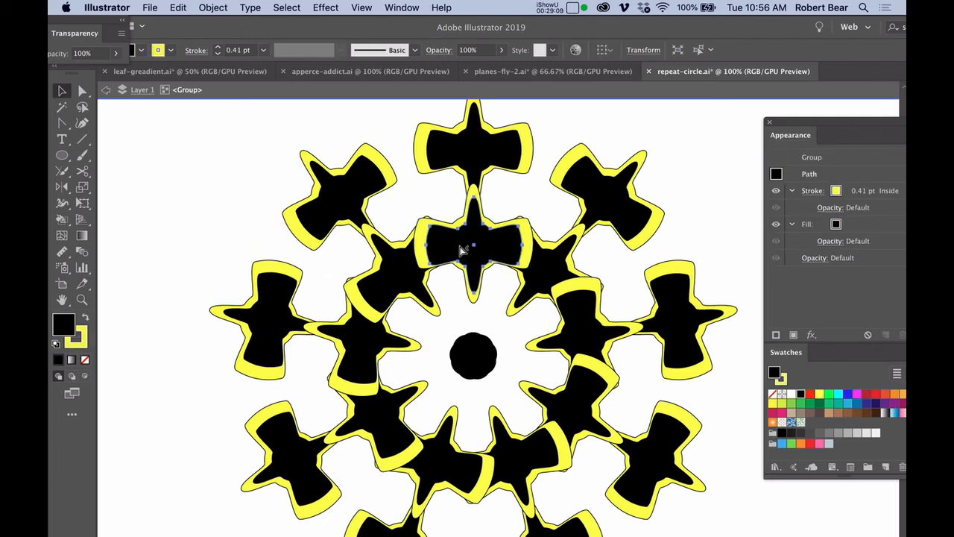
pyautogui.click(811, 394)
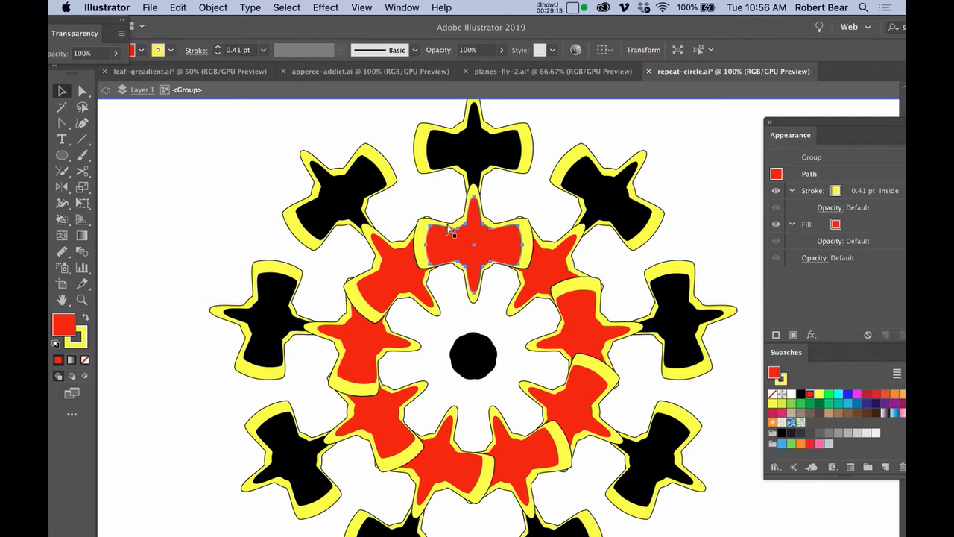
# Step: Recolor both inner-ring winged shapes with linked harmony colors, rotating the color wheel to turn red into violet and yellow into orange
pyautogui.moveTo(448, 210); pyautogui.dragTo(457, 229)
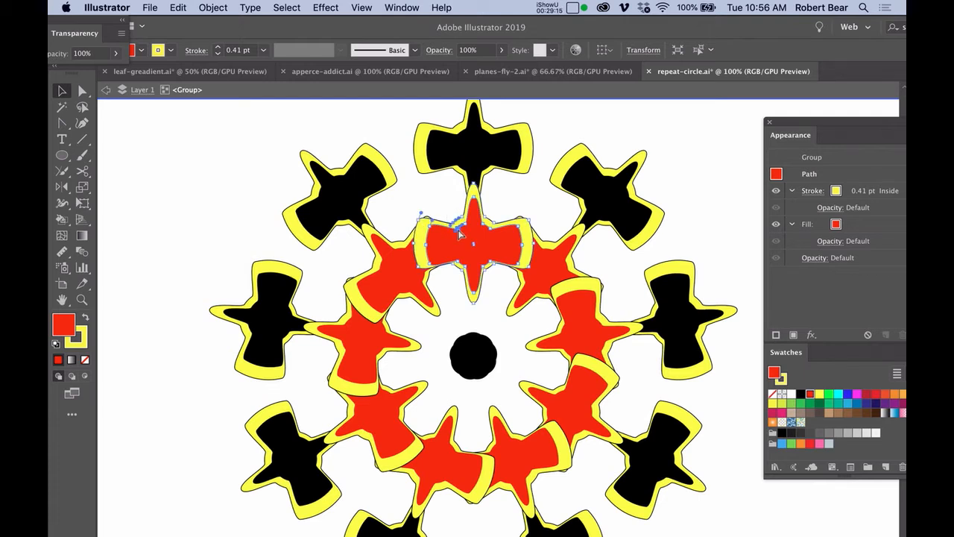
pyautogui.click(185, 9)
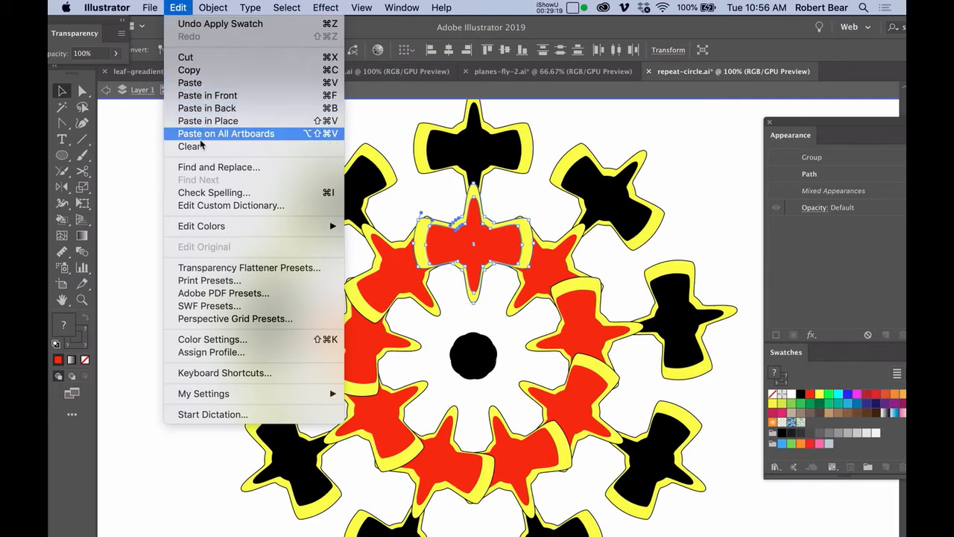
pyautogui.moveTo(221, 230)
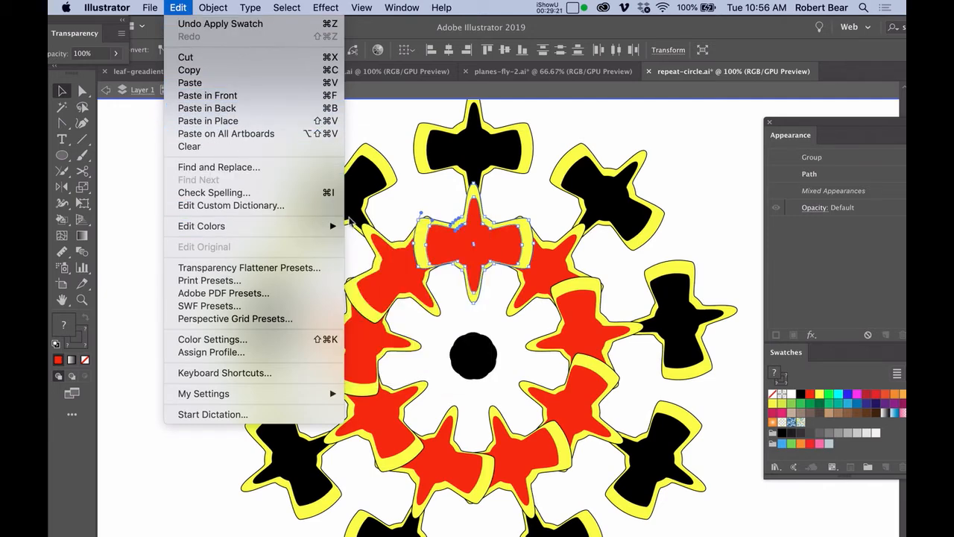
pyautogui.click(382, 228)
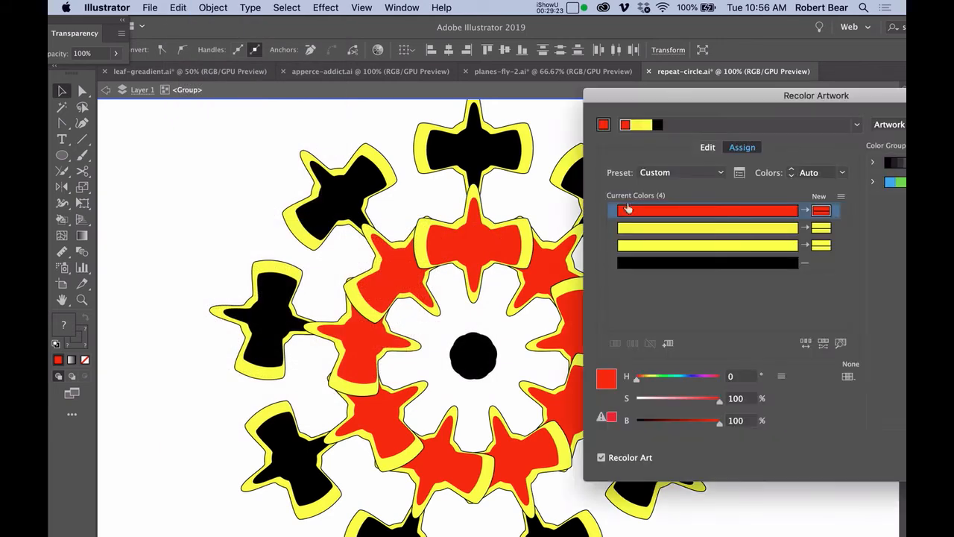
pyautogui.click(707, 148)
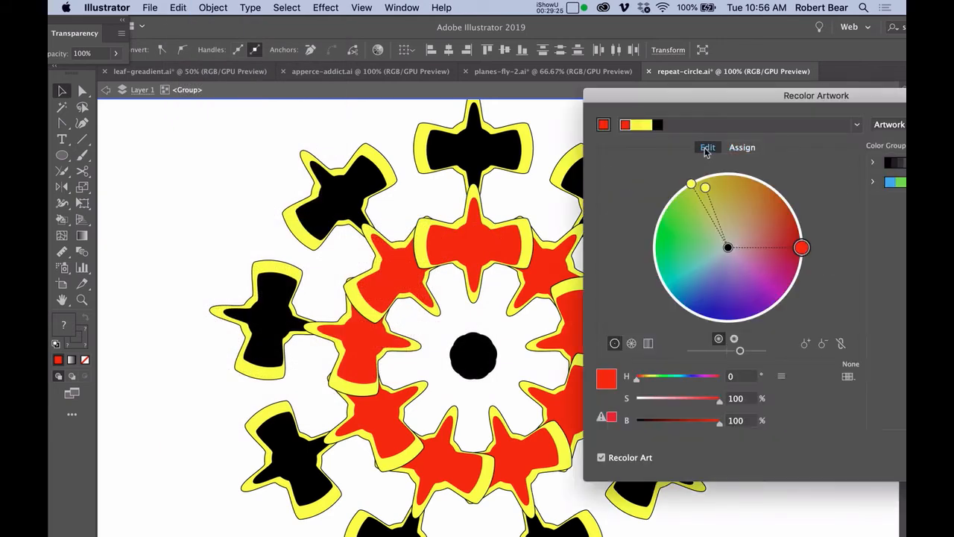
pyautogui.click(842, 342)
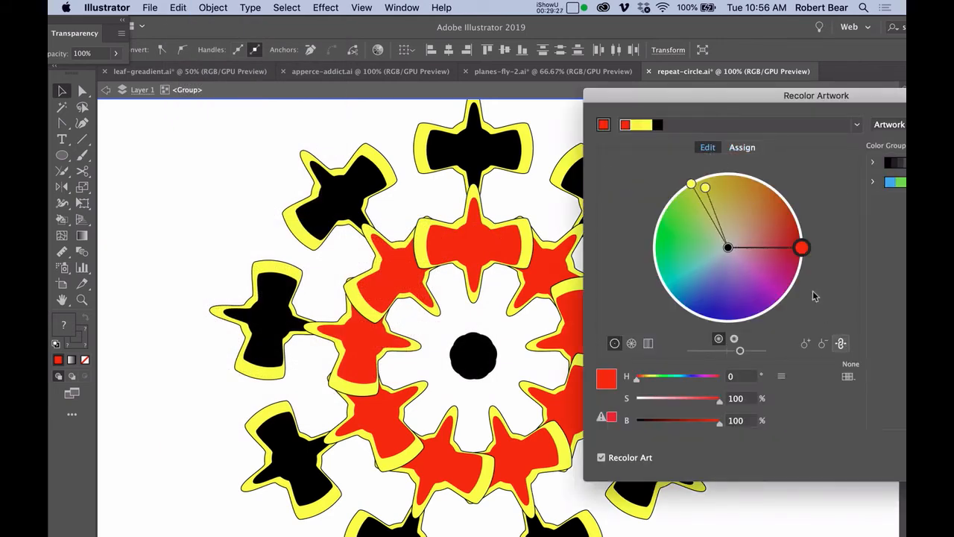
pyautogui.moveTo(802, 248)
pyautogui.mouseDown()
pyautogui.moveTo(793, 300)
pyautogui.moveTo(734, 307)
pyautogui.mouseUp()
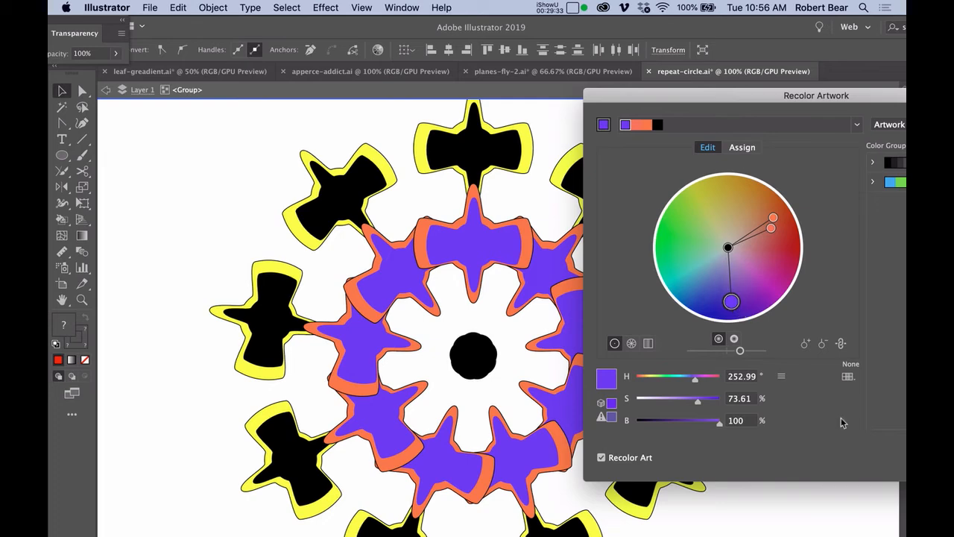
pyautogui.press('Return')
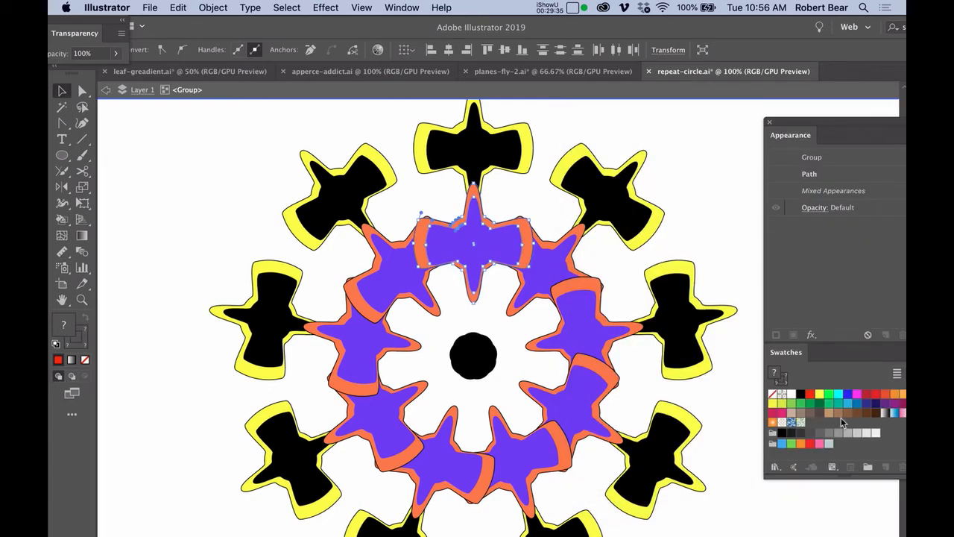
# Step: In leaf-greadient.ai, recolor all the group's artwork with linked harmony colors, turning the green stars brown and the reddish petals blue
pyautogui.press('super+grave')
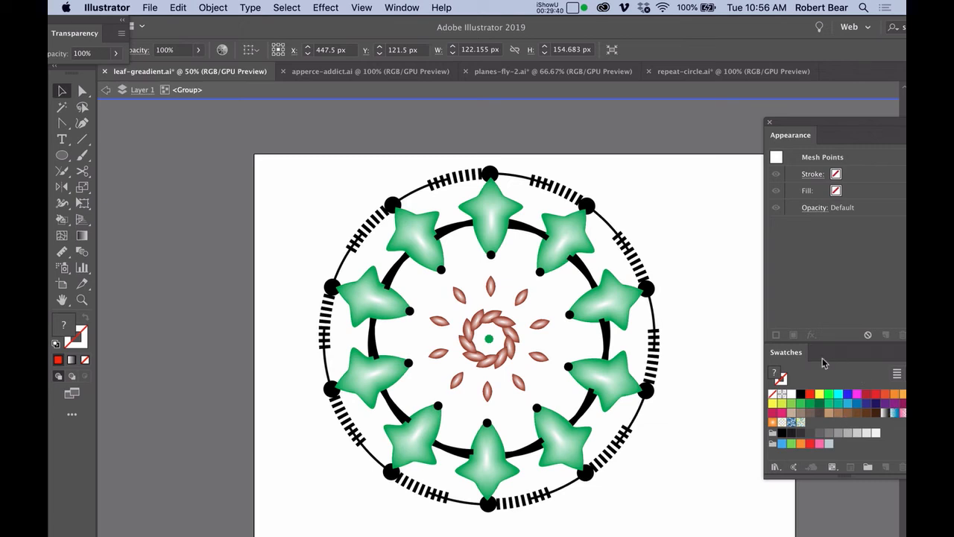
pyautogui.click(426, 240)
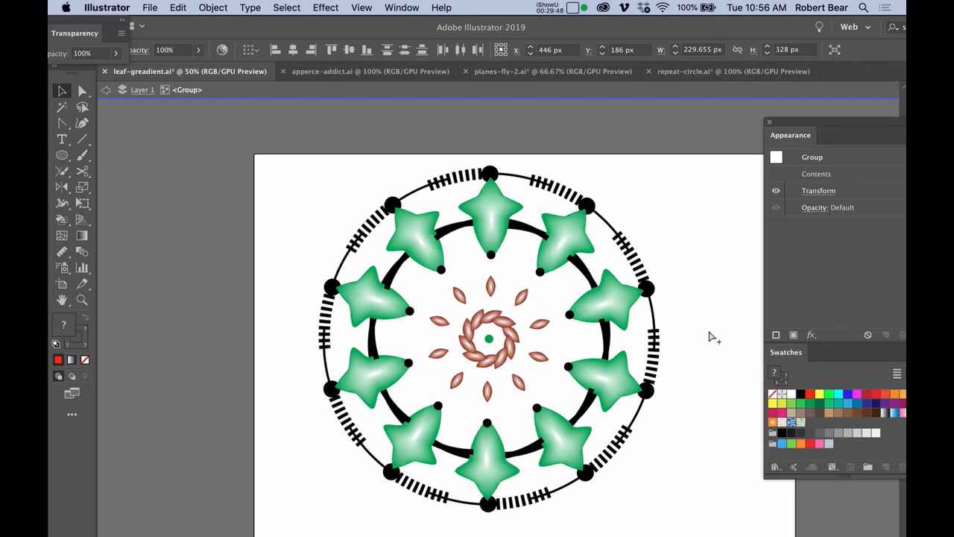
pyautogui.press('super+alt+r')
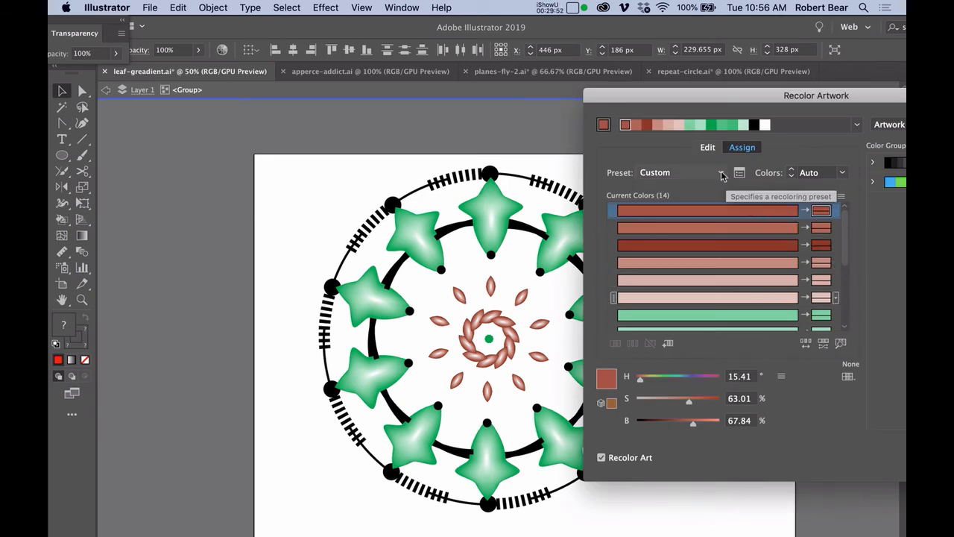
pyautogui.click(707, 148)
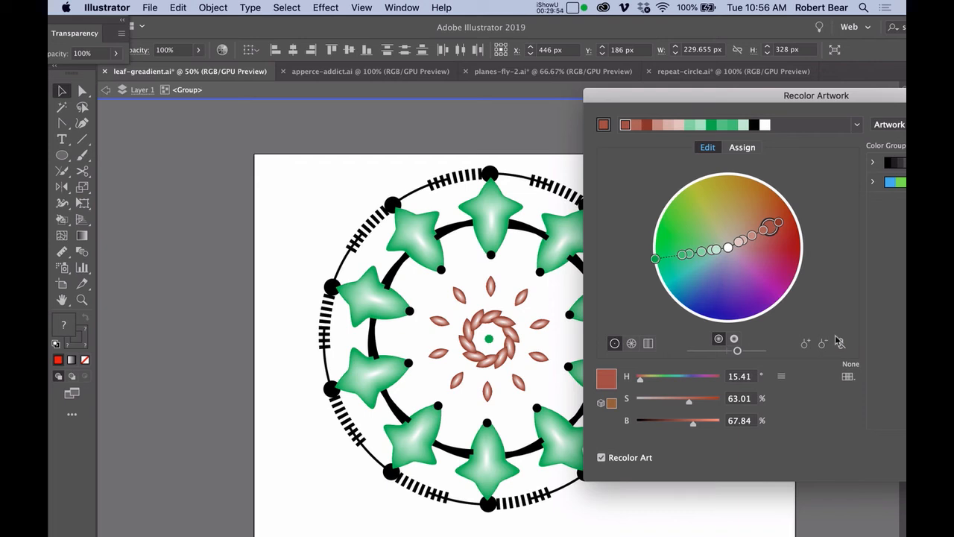
pyautogui.moveTo(775, 226)
pyautogui.mouseDown()
pyautogui.moveTo(776, 267)
pyautogui.moveTo(759, 293)
pyautogui.moveTo(720, 310)
pyautogui.moveTo(701, 303)
pyautogui.mouseUp()
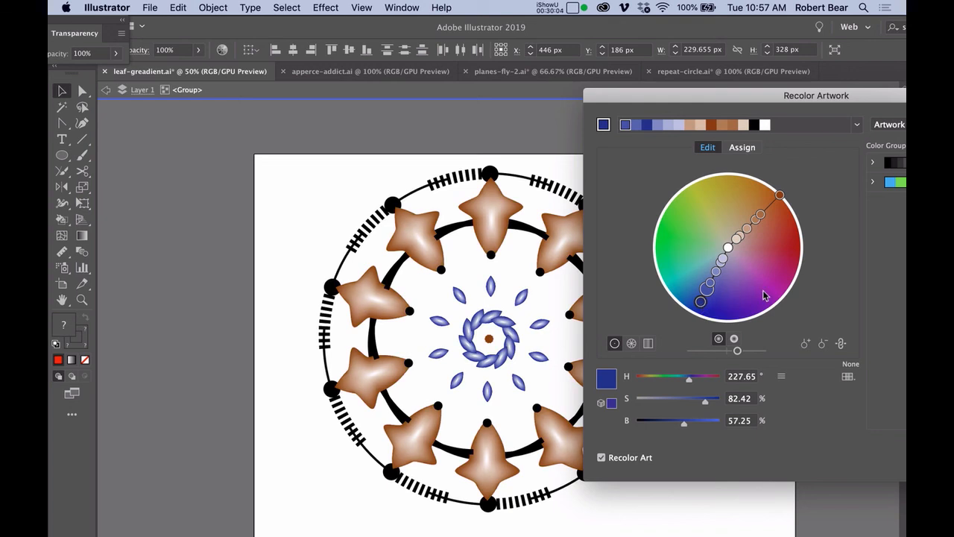
pyautogui.press('Return')
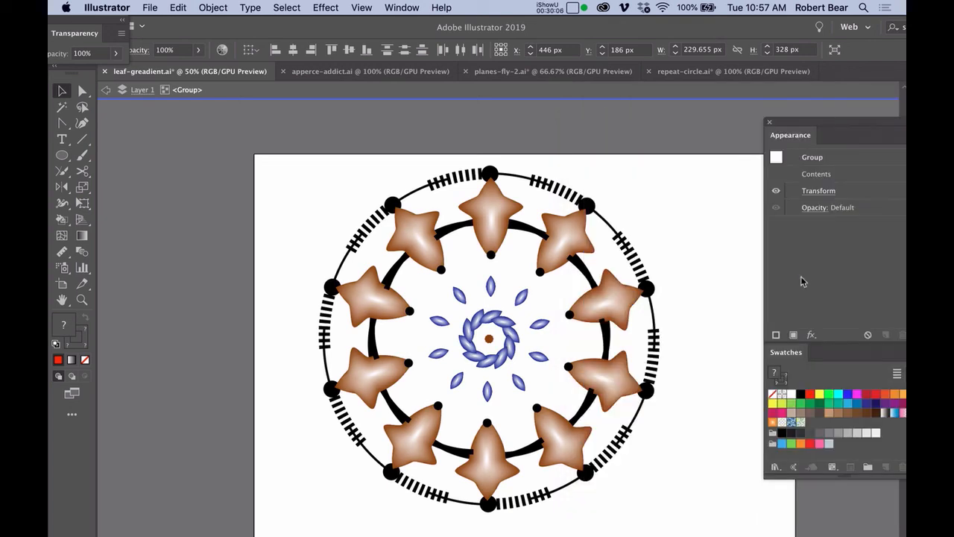